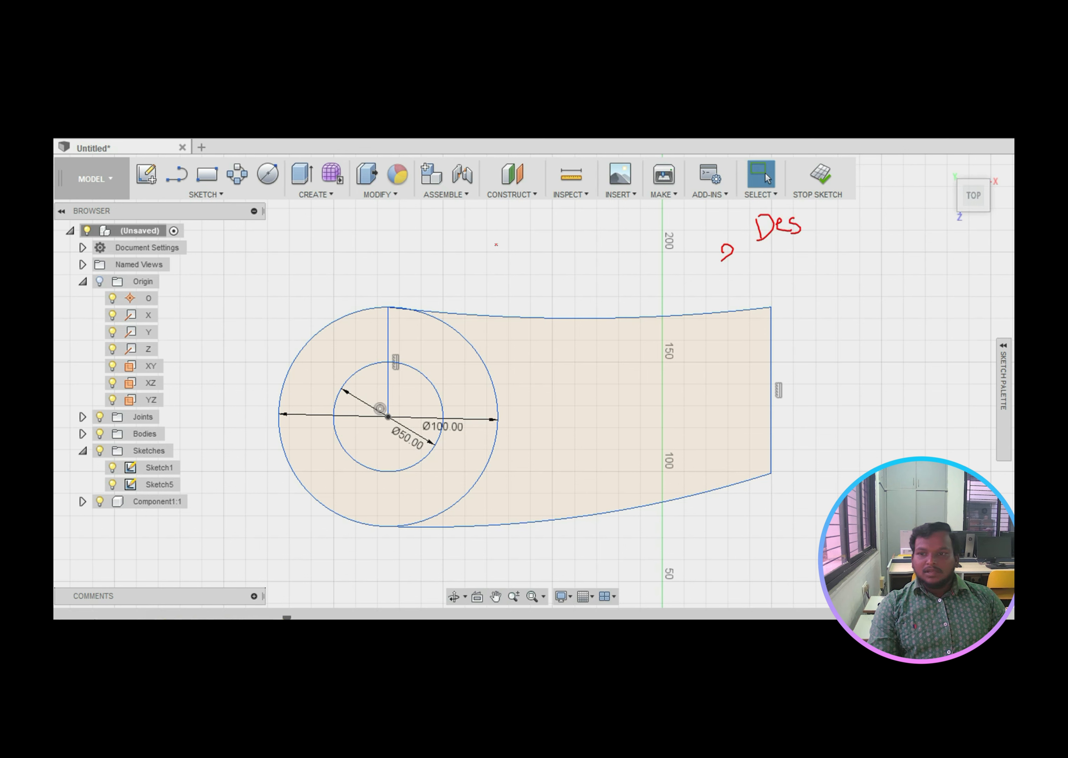
# Step: Ring the design commands in red ink, add a D note, and number the first sketch commands
pyautogui.moveTo(128, 160)
pyautogui.mouseDown()
pyautogui.moveTo(417, 227)
pyautogui.moveTo(842, 181)
pyautogui.moveTo(607, 160)
pyautogui.moveTo(293, 158)
pyautogui.moveTo(136, 174)
pyautogui.mouseUp()
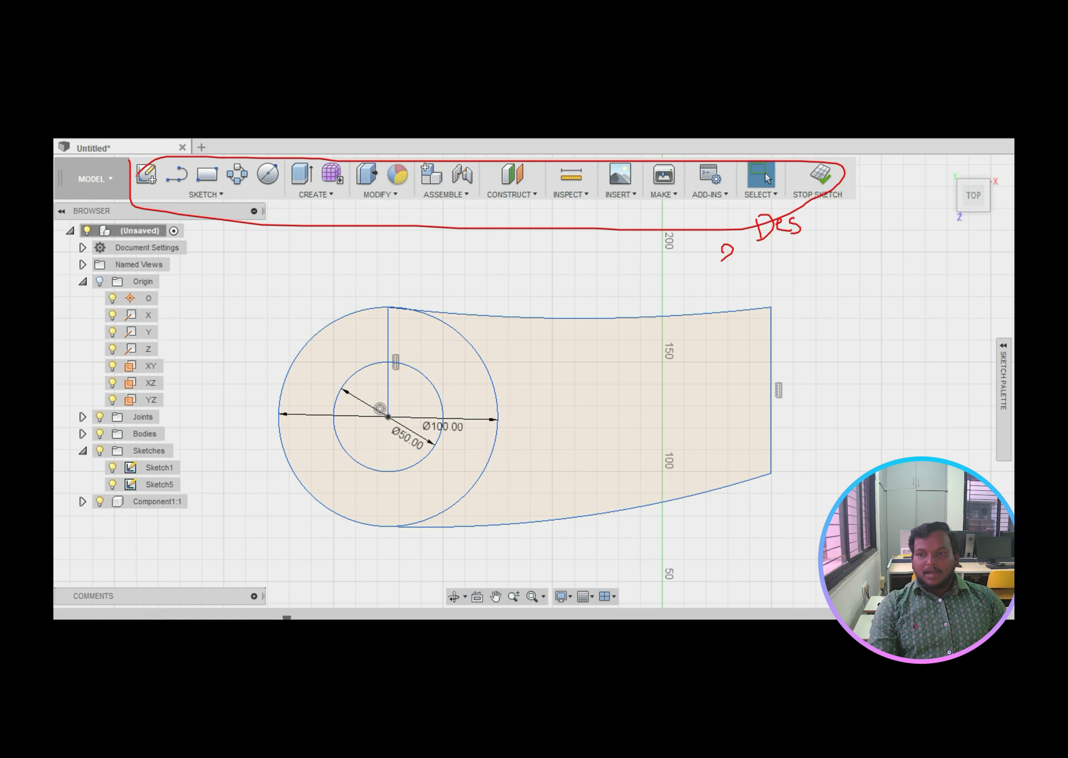
pyautogui.moveTo(362, 251)
pyautogui.mouseDown()
pyautogui.moveTo(363, 271)
pyautogui.moveTo(415, 262)
pyautogui.mouseUp()
pyautogui.moveTo(168, 179)
pyautogui.mouseDown()
pyautogui.moveTo(173, 201)
pyautogui.moveTo(211, 220)
pyautogui.moveTo(245, 210)
pyautogui.mouseUp()
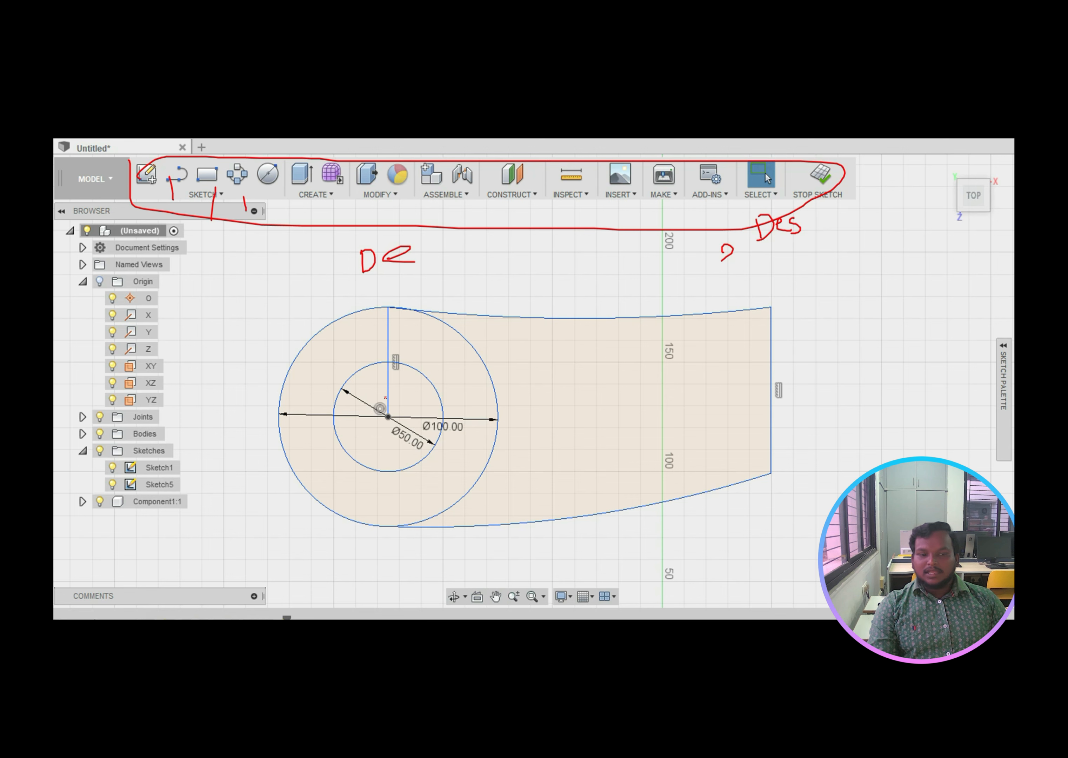
# Step: Circle the arm sketch and its Ø50 circle, mark its edges, then circle the circular plate sketch
pyautogui.moveTo(491, 287)
pyautogui.mouseDown()
pyautogui.moveTo(274, 328)
pyautogui.moveTo(451, 599)
pyautogui.moveTo(812, 333)
pyautogui.moveTo(638, 308)
pyautogui.mouseUp()
pyautogui.moveTo(417, 355)
pyautogui.mouseDown()
pyautogui.moveTo(394, 355)
pyautogui.moveTo(311, 452)
pyautogui.moveTo(438, 444)
pyautogui.moveTo(413, 358)
pyautogui.moveTo(422, 368)
pyautogui.mouseUp()
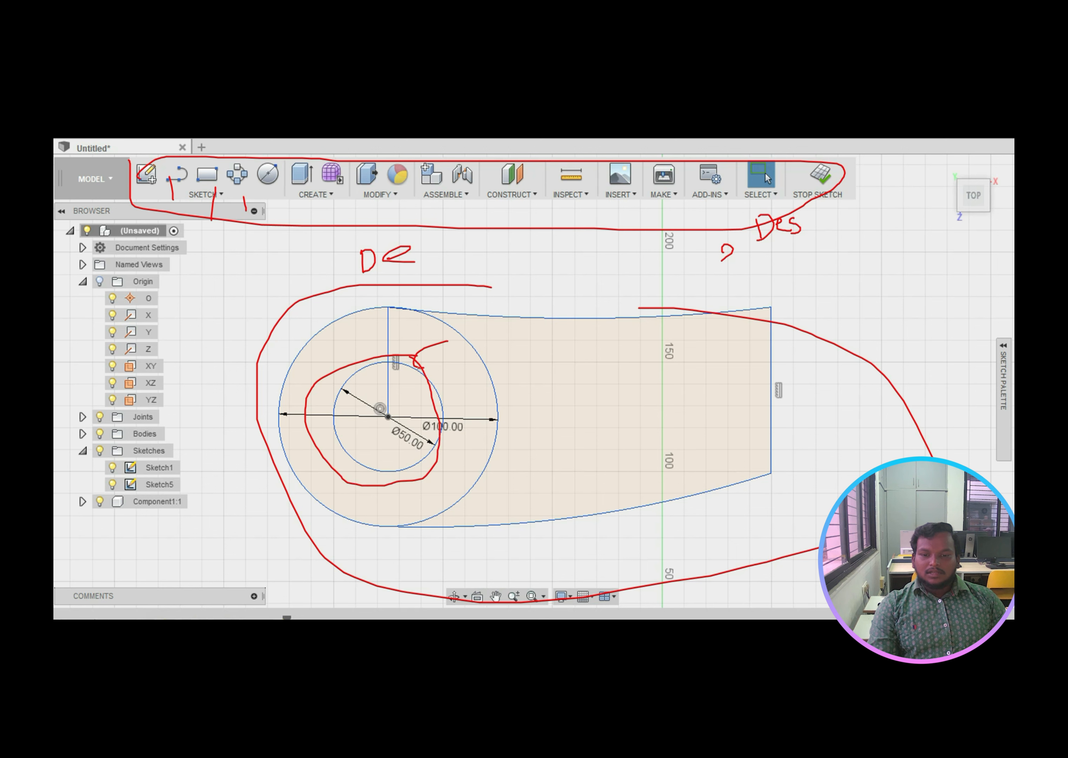
pyautogui.moveTo(423, 295); pyautogui.dragTo(505, 295)
pyautogui.moveTo(787, 359); pyautogui.dragTo(787, 379)
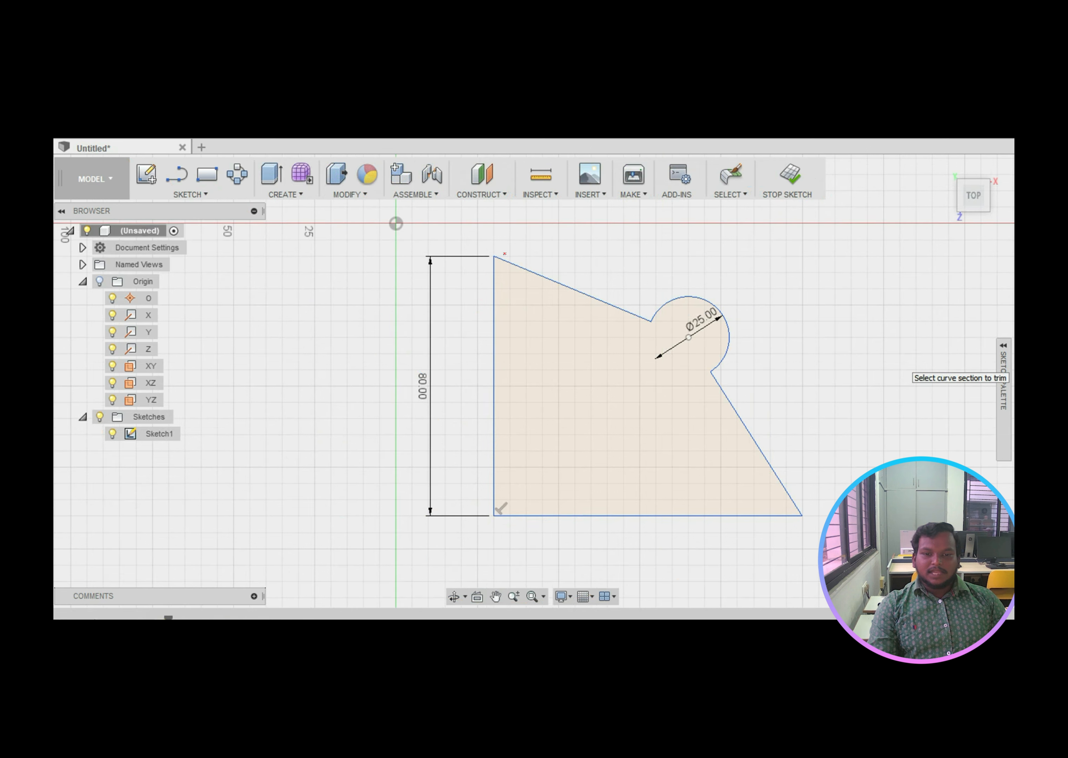
pyautogui.moveTo(499, 238)
pyautogui.mouseDown()
pyautogui.moveTo(414, 260)
pyautogui.moveTo(406, 512)
pyautogui.moveTo(797, 535)
pyautogui.moveTo(643, 277)
pyautogui.moveTo(500, 238)
pyautogui.mouseUp()
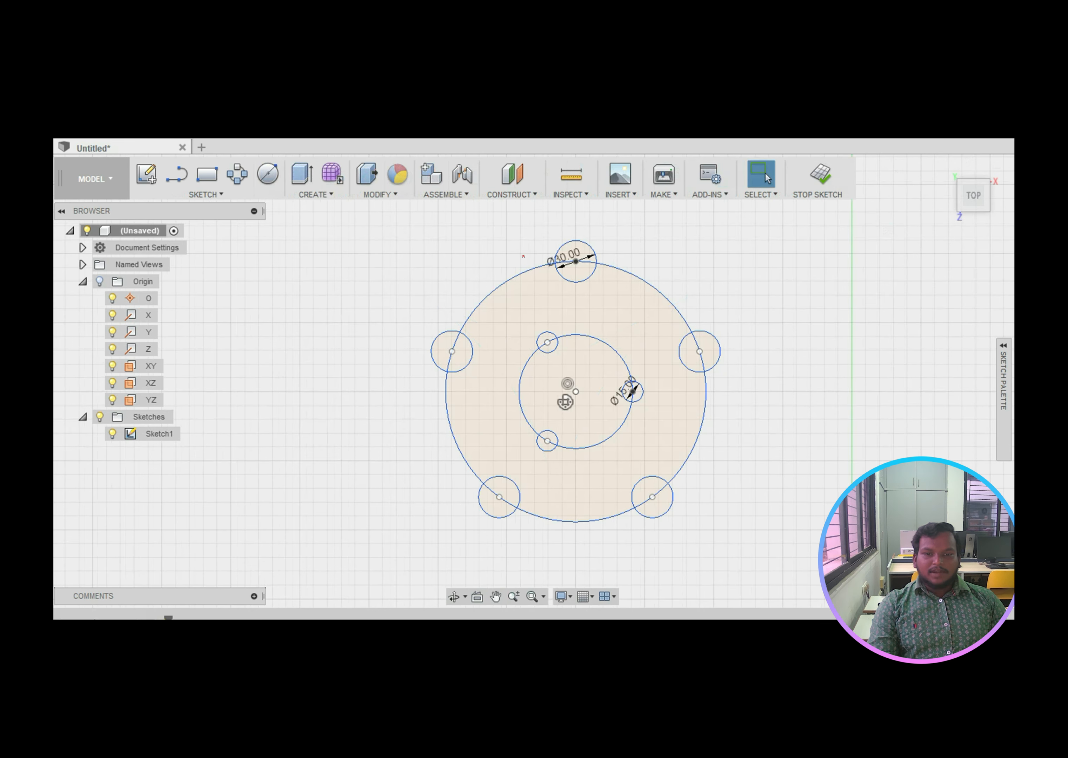
pyautogui.moveTo(538, 229)
pyautogui.mouseDown()
pyautogui.moveTo(477, 249)
pyautogui.moveTo(448, 541)
pyautogui.moveTo(768, 442)
pyautogui.moveTo(579, 253)
pyautogui.moveTo(509, 250)
pyautogui.mouseUp()
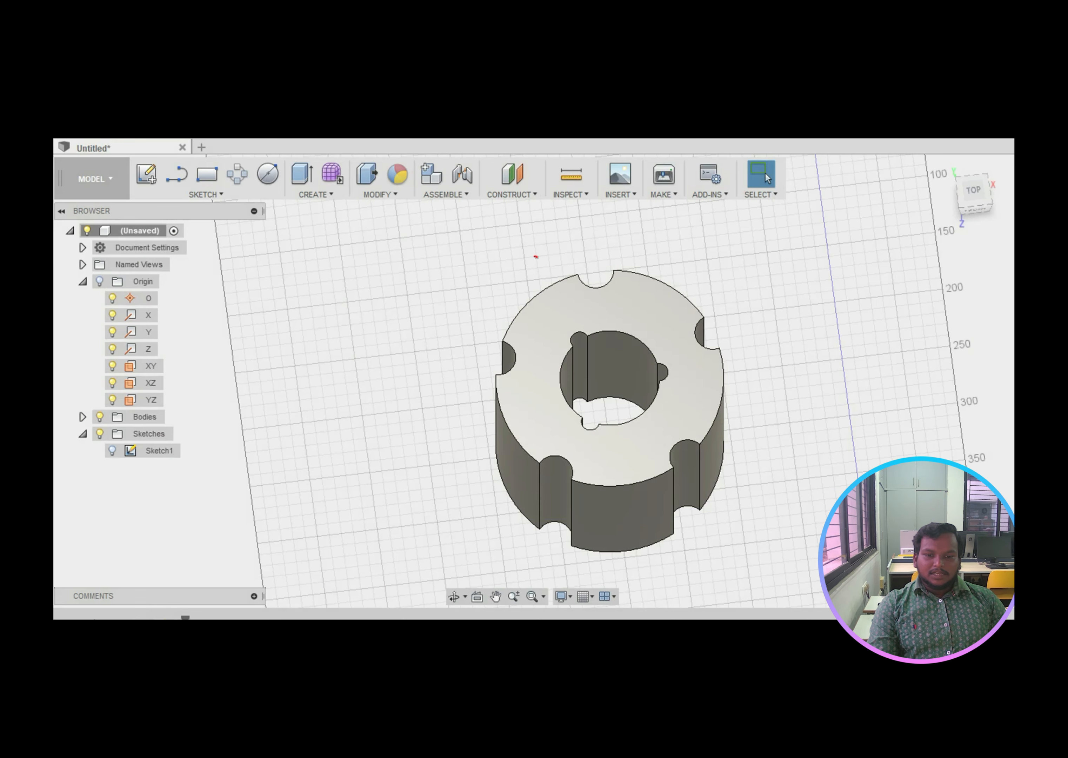
# Step: Circle the 3D part and its Ø30.00 dimension, then mark the four outer bolt holes
pyautogui.moveTo(535, 257)
pyautogui.mouseDown()
pyautogui.moveTo(502, 488)
pyautogui.moveTo(765, 360)
pyautogui.moveTo(556, 258)
pyautogui.moveTo(507, 269)
pyautogui.mouseUp()
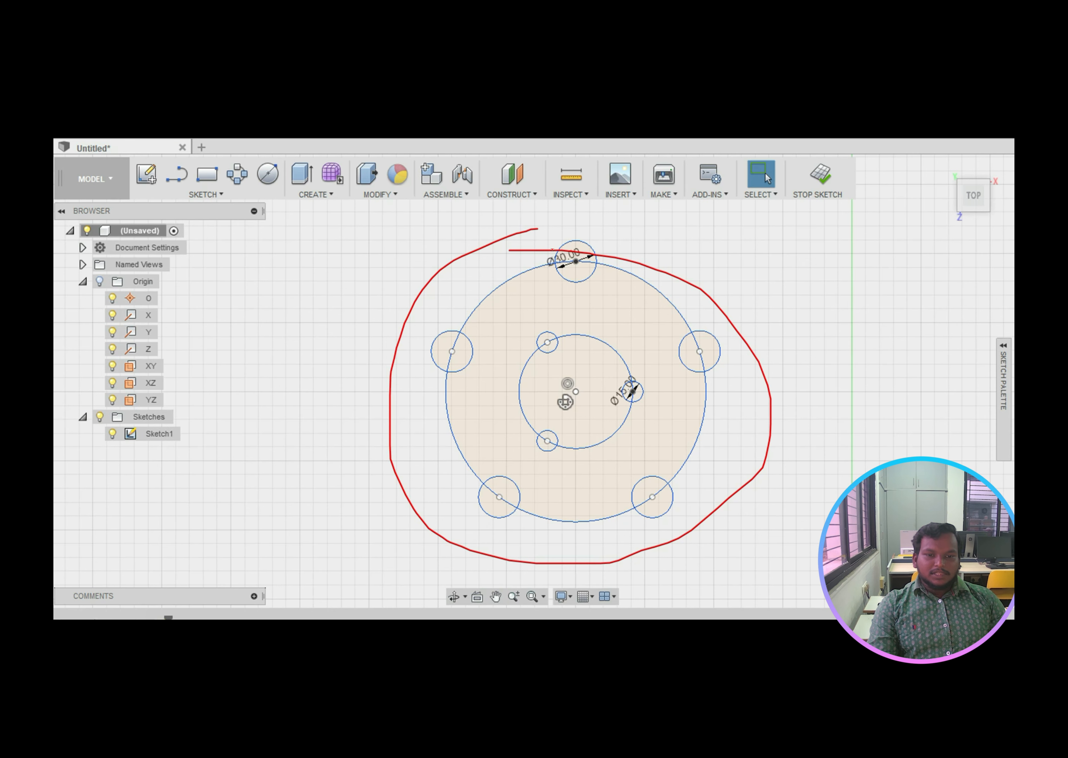
pyautogui.moveTo(556, 237)
pyautogui.mouseDown()
pyautogui.moveTo(567, 252)
pyautogui.moveTo(579, 234)
pyautogui.moveTo(586, 257)
pyautogui.mouseUp()
pyautogui.moveTo(429, 333)
pyautogui.mouseDown()
pyautogui.moveTo(461, 346)
pyautogui.moveTo(443, 360)
pyautogui.mouseUp()
pyautogui.moveTo(467, 506); pyautogui.dragTo(503, 503)
pyautogui.moveTo(650, 528)
pyautogui.mouseDown()
pyautogui.moveTo(650, 495)
pyautogui.moveTo(676, 512)
pyautogui.mouseUp()
pyautogui.moveTo(732, 364)
pyautogui.mouseDown()
pyautogui.moveTo(691, 350)
pyautogui.moveTo(714, 345)
pyautogui.mouseUp()
# Step: Step through the 3D slides, circling the split body and the revolved part, to Free form and sculpting
pyautogui.press('Right')
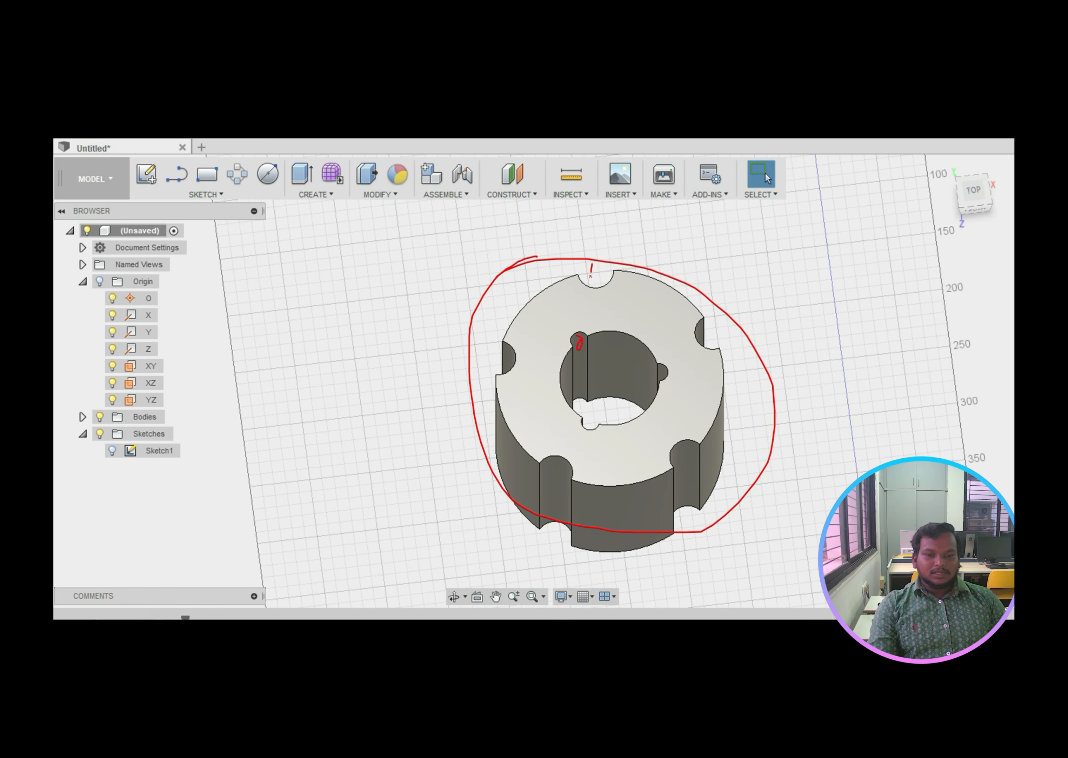
pyautogui.press('Right')
pyautogui.press('Right')
pyautogui.moveTo(540, 265)
pyautogui.mouseDown()
pyautogui.moveTo(689, 408)
pyautogui.moveTo(505, 300)
pyautogui.moveTo(553, 271)
pyautogui.moveTo(522, 292)
pyautogui.mouseUp()
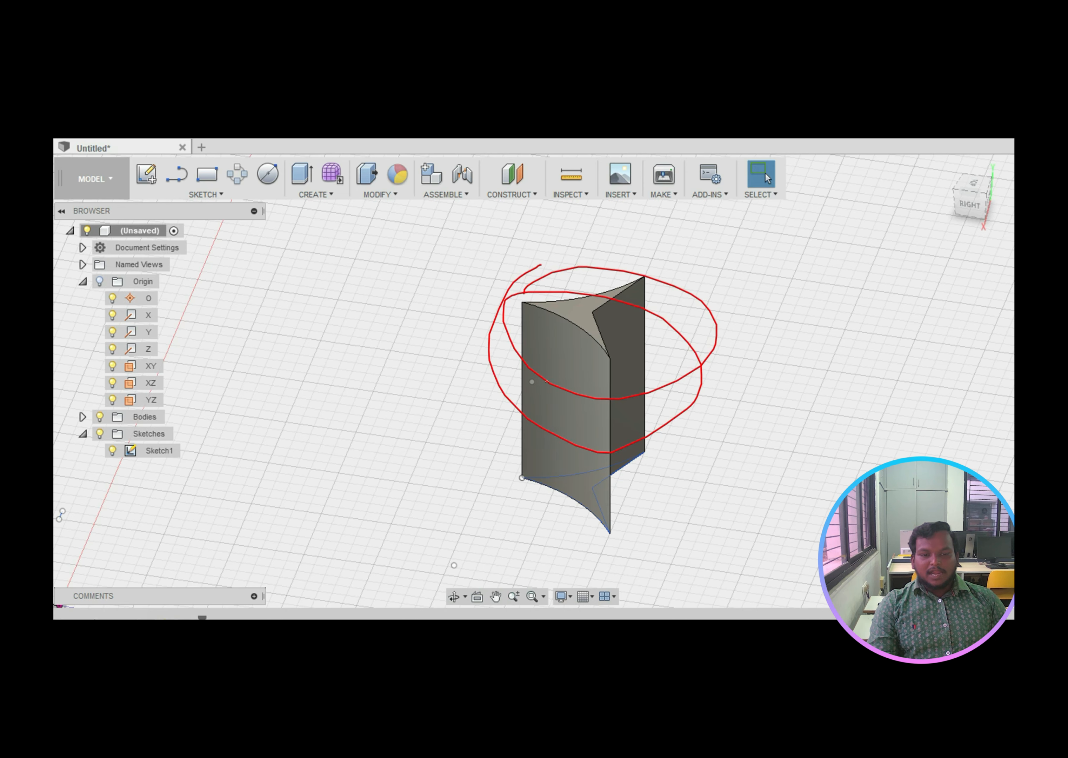
pyautogui.press('Right')
pyautogui.moveTo(504, 207)
pyautogui.mouseDown()
pyautogui.moveTo(615, 484)
pyautogui.moveTo(511, 251)
pyautogui.mouseUp()
pyautogui.press('Right')
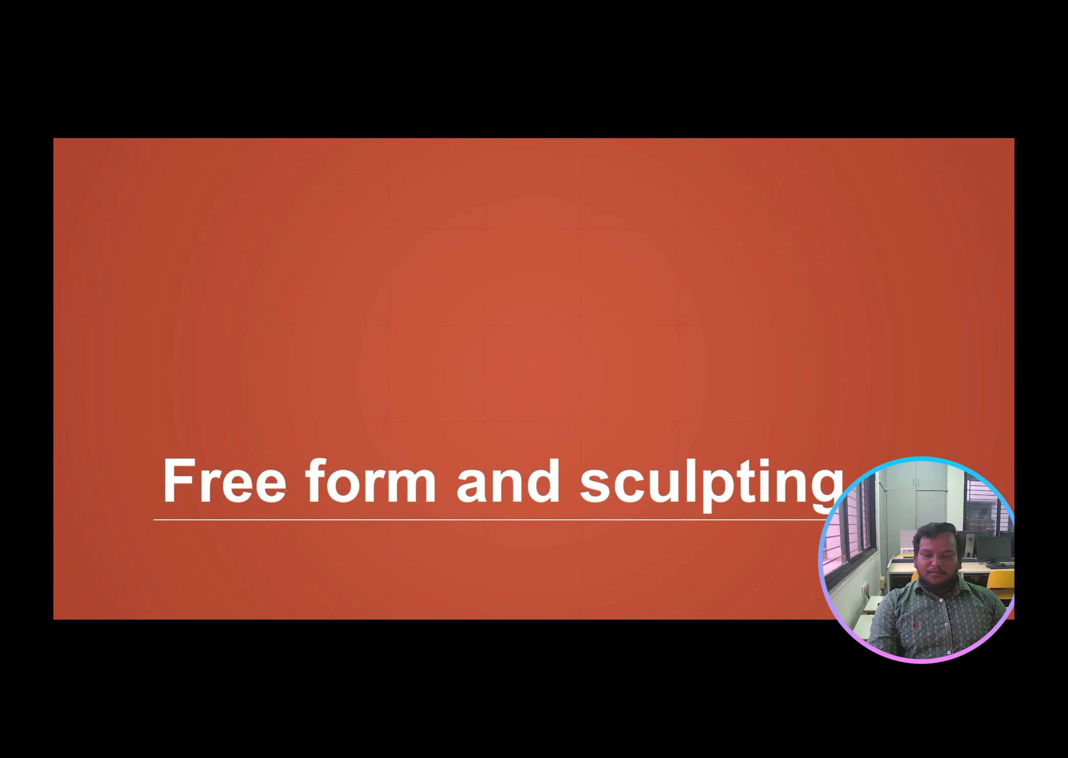
# Step: Move through the empty sculpt workspace to the sculpted box form and circle it
pyautogui.press('Right')
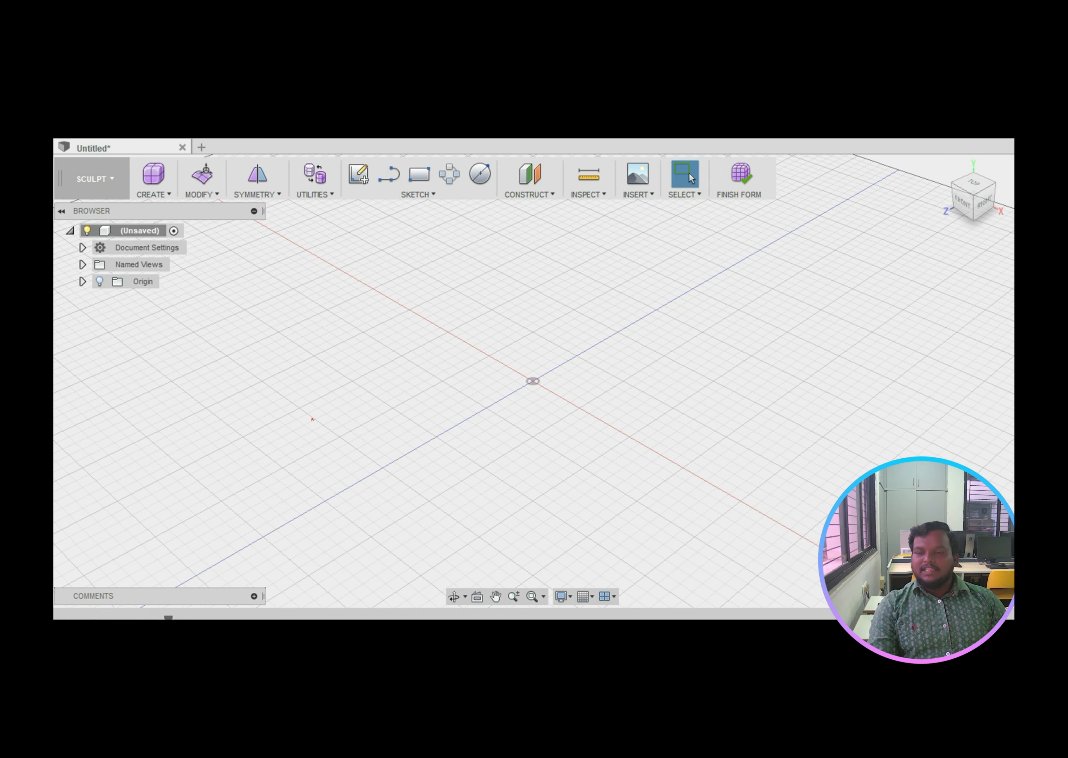
pyautogui.press('Right')
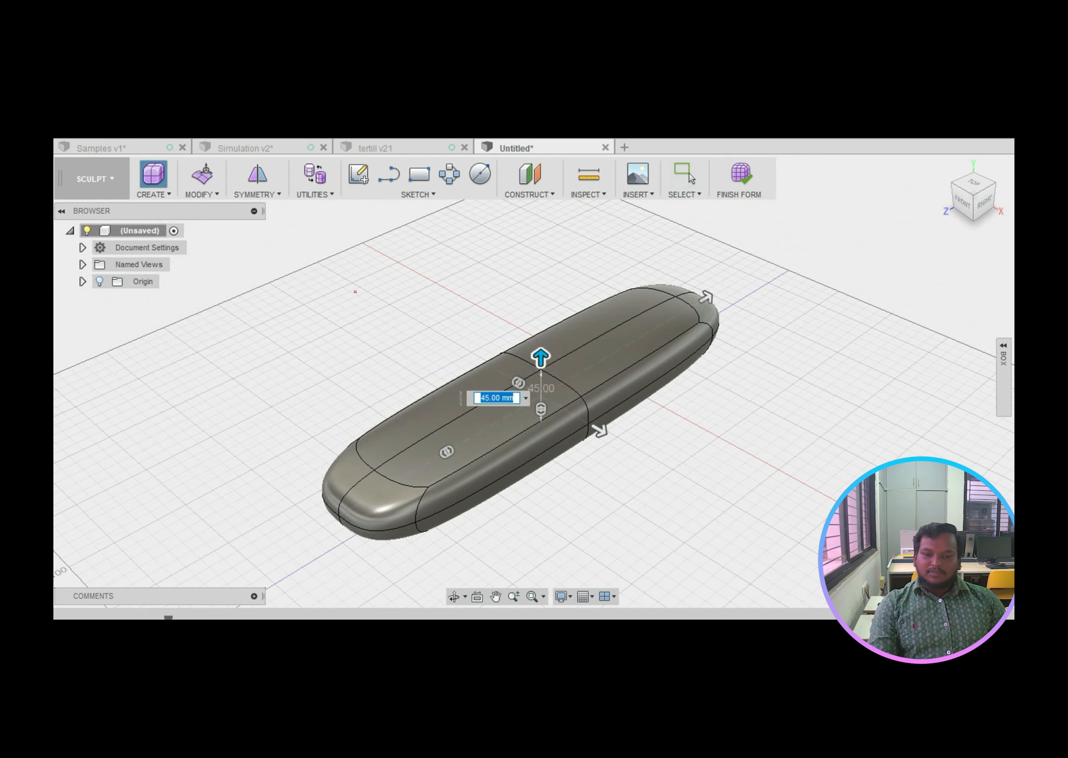
pyautogui.moveTo(357, 269)
pyautogui.mouseDown()
pyautogui.moveTo(262, 406)
pyautogui.moveTo(878, 274)
pyautogui.moveTo(323, 308)
pyautogui.mouseUp()
pyautogui.press('Left')
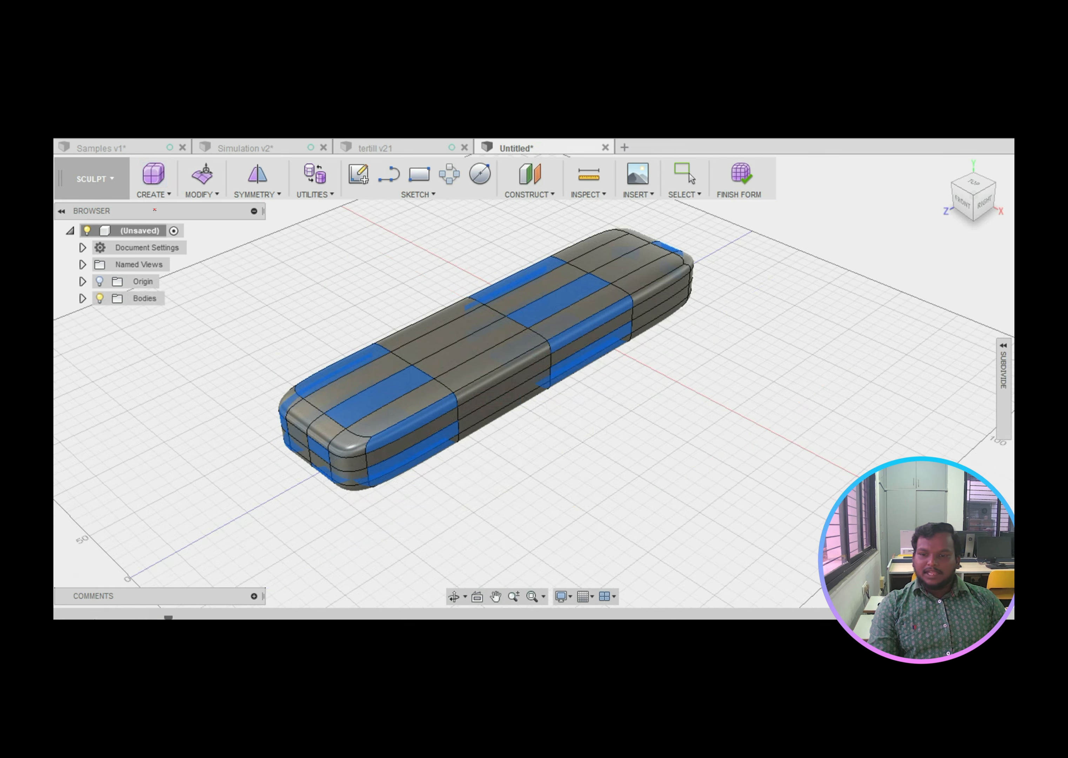
pyautogui.press('Right')
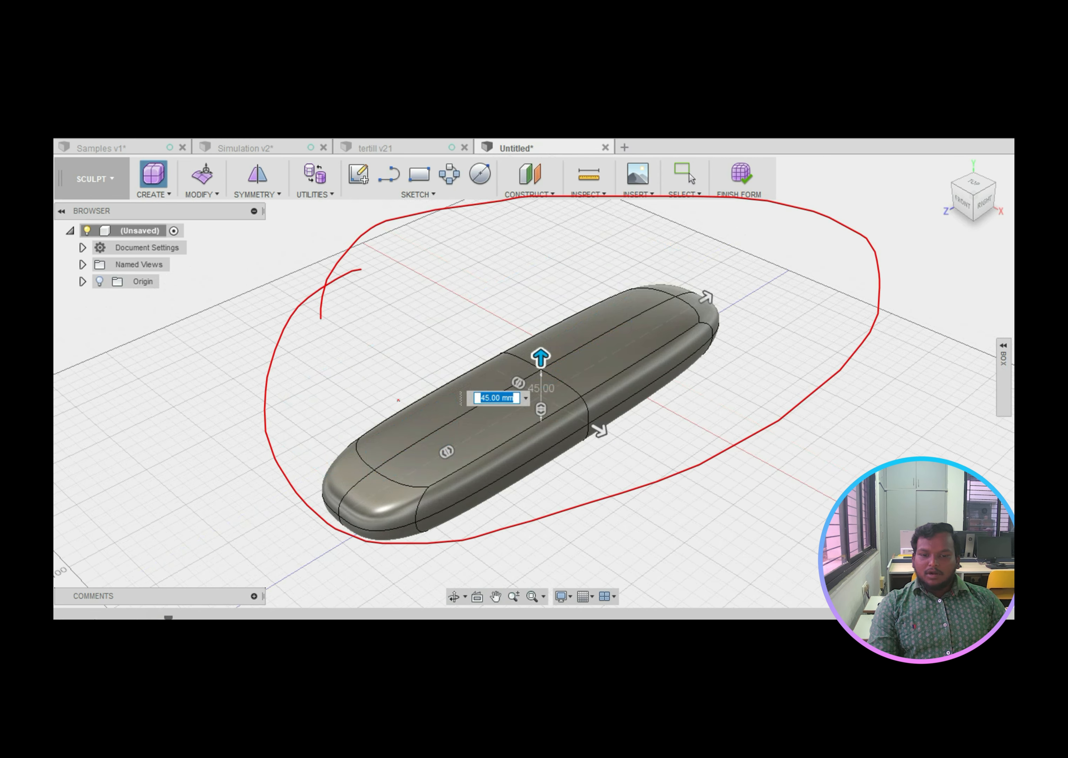
# Step: On the Edit Form slides, draw arrows showing the nose being stretched and pulled
pyautogui.press('Right')
pyautogui.press('Right')
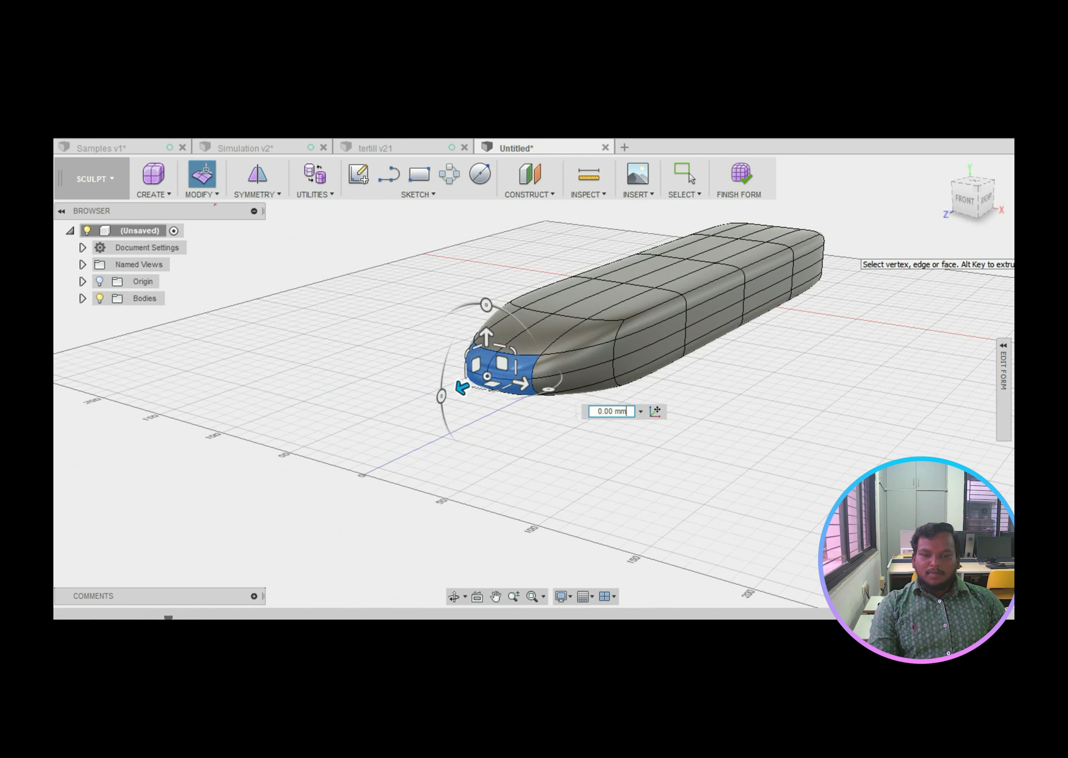
pyautogui.moveTo(632, 377)
pyautogui.mouseDown()
pyautogui.moveTo(557, 421)
pyautogui.moveTo(587, 416)
pyautogui.mouseUp()
pyautogui.moveTo(674, 335); pyautogui.dragTo(584, 371)
pyautogui.moveTo(584, 372); pyautogui.dragTo(613, 374)
pyautogui.press('Right')
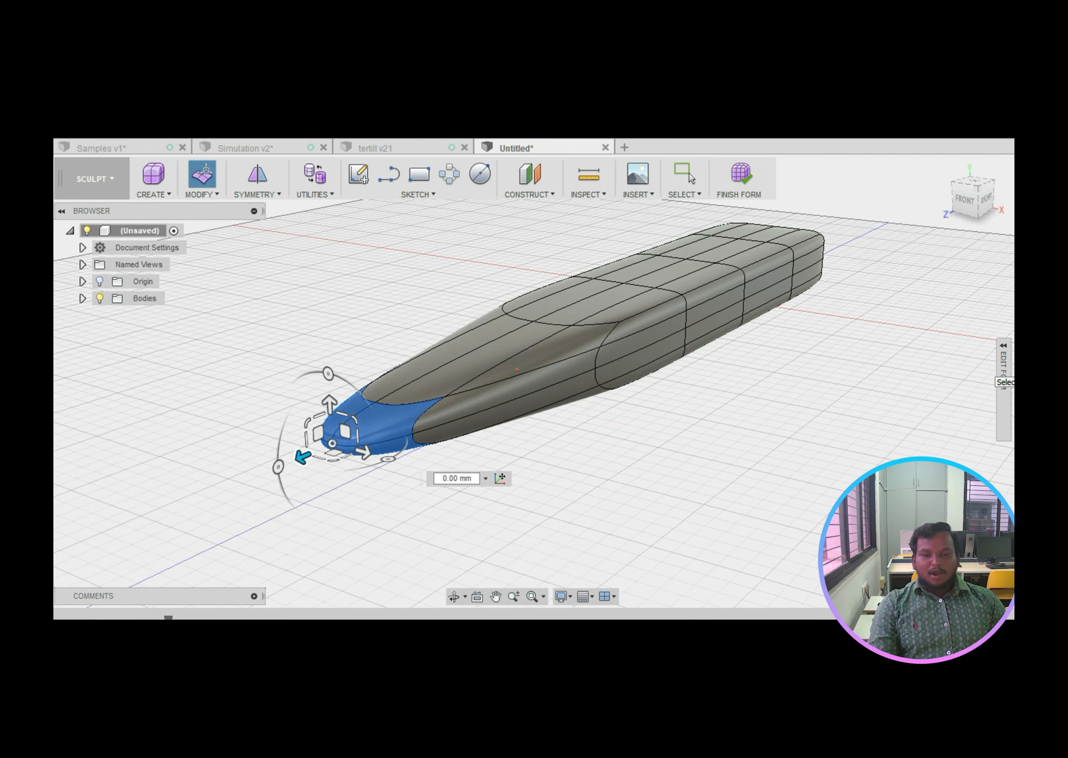
pyautogui.moveTo(417, 303)
pyautogui.mouseDown()
pyautogui.moveTo(323, 336)
pyautogui.moveTo(336, 356)
pyautogui.moveTo(358, 357)
pyautogui.mouseUp()
pyautogui.press('Right')
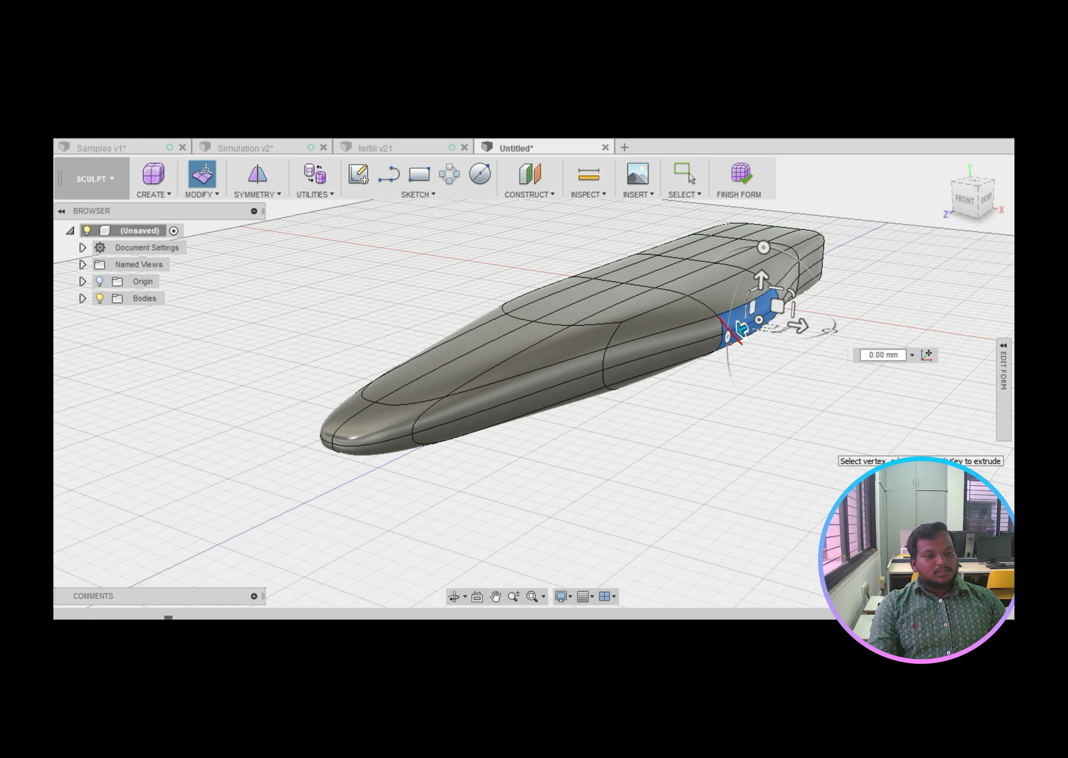
# Step: Ink the body and its rear face, and add a check mark annotation
pyautogui.moveTo(731, 345); pyautogui.dragTo(747, 340)
pyautogui.moveTo(543, 331); pyautogui.dragTo(416, 382)
pyautogui.moveTo(766, 299); pyautogui.dragTo(747, 330)
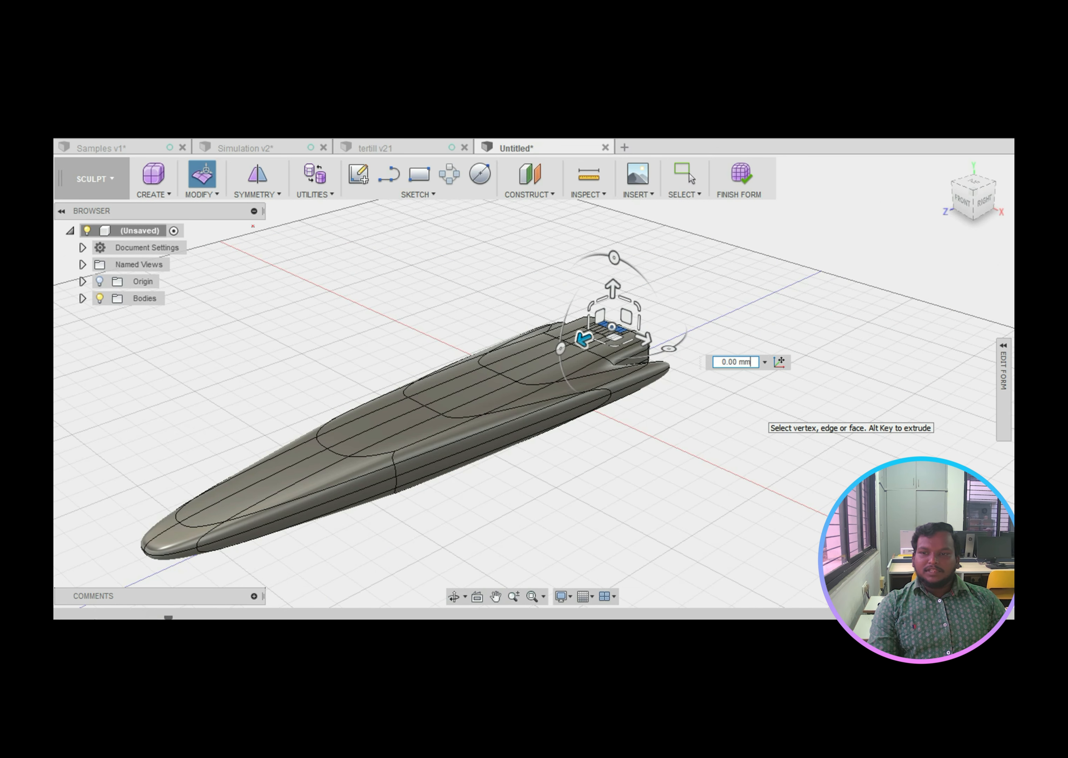
pyautogui.moveTo(180, 188)
pyautogui.mouseDown()
pyautogui.moveTo(193, 200)
pyautogui.moveTo(239, 183)
pyautogui.mouseUp()
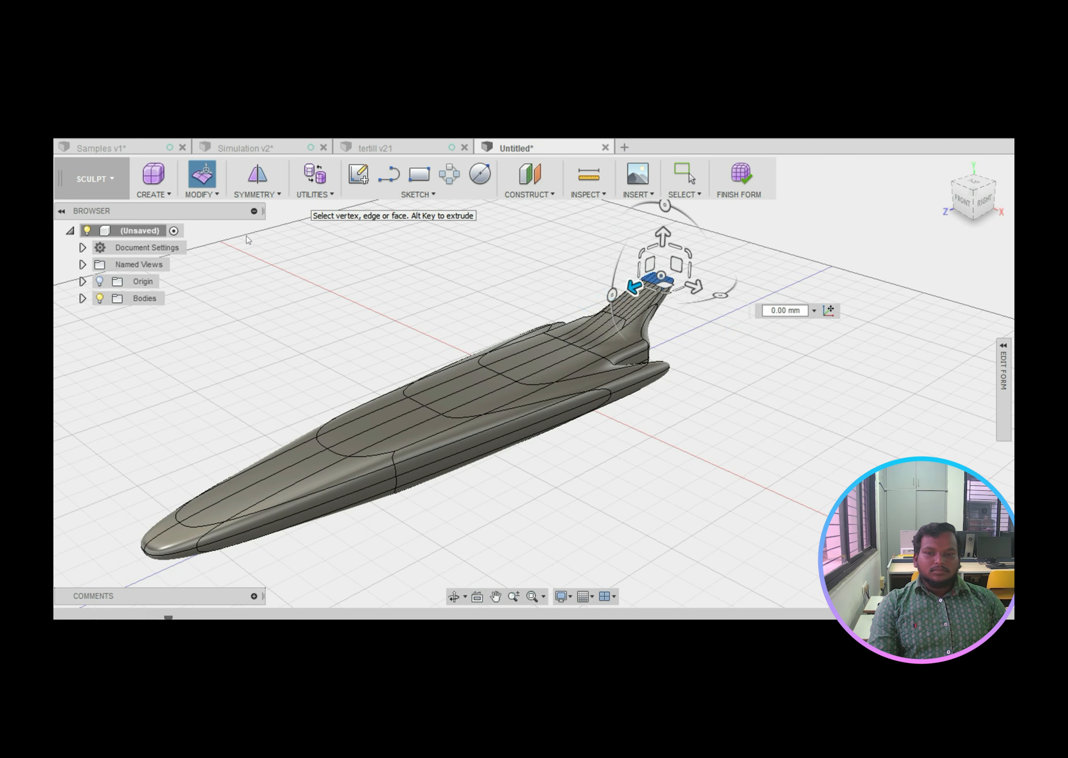
# Step: Circle the reshaped tail neck, the finished streamlined body, and the Creating Joints title
pyautogui.moveTo(606, 256)
pyautogui.mouseDown()
pyautogui.moveTo(575, 322)
pyautogui.moveTo(617, 253)
pyautogui.moveTo(572, 277)
pyautogui.mouseUp()
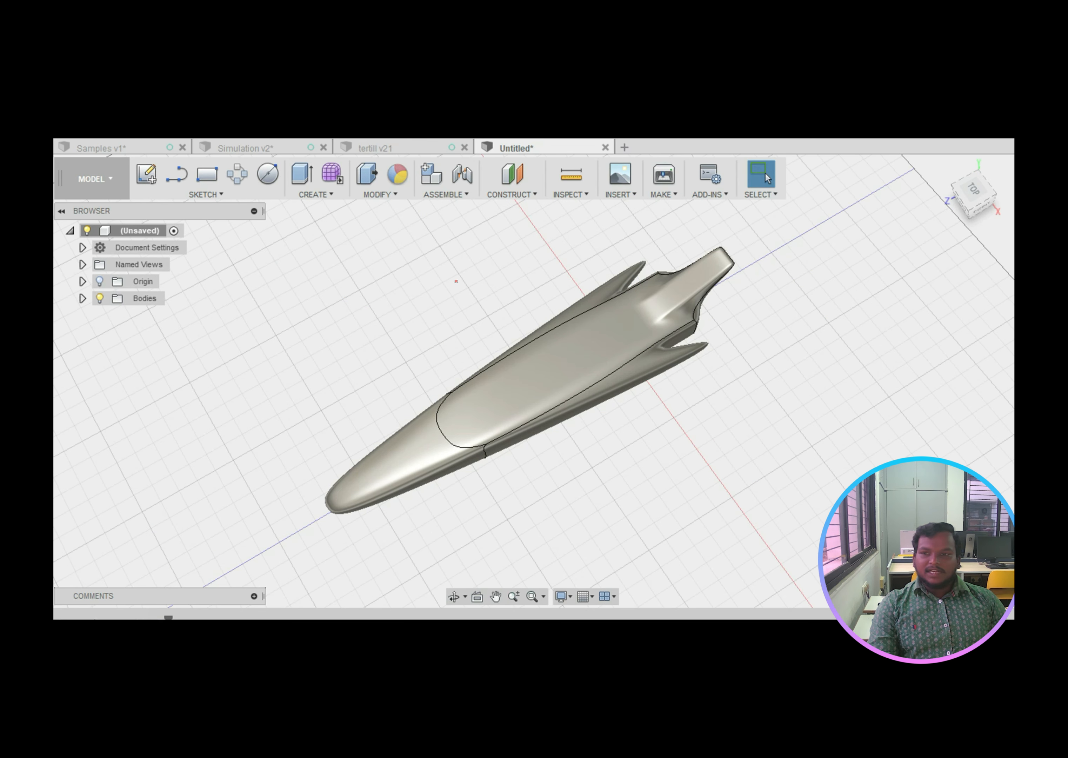
pyautogui.moveTo(380, 347)
pyautogui.mouseDown()
pyautogui.moveTo(341, 471)
pyautogui.moveTo(766, 309)
pyautogui.moveTo(336, 365)
pyautogui.mouseUp()
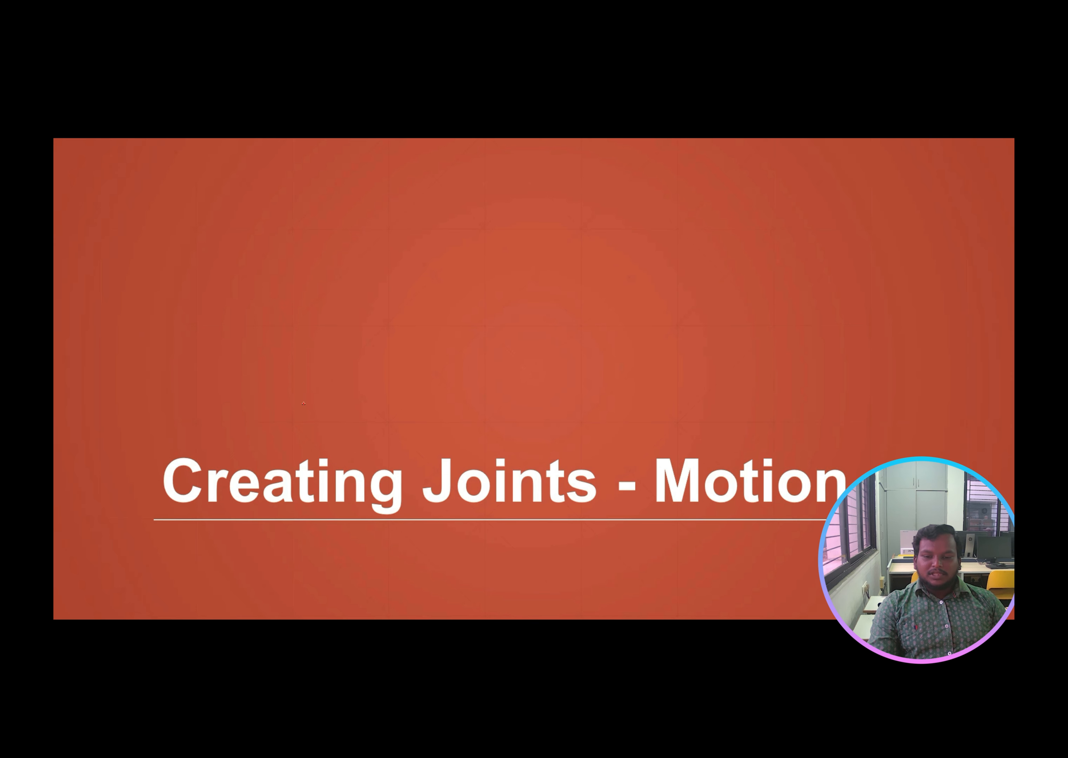
pyautogui.moveTo(183, 428)
pyautogui.mouseDown()
pyautogui.moveTo(169, 442)
pyautogui.moveTo(345, 533)
pyautogui.moveTo(472, 418)
pyautogui.moveTo(172, 461)
pyautogui.mouseUp()
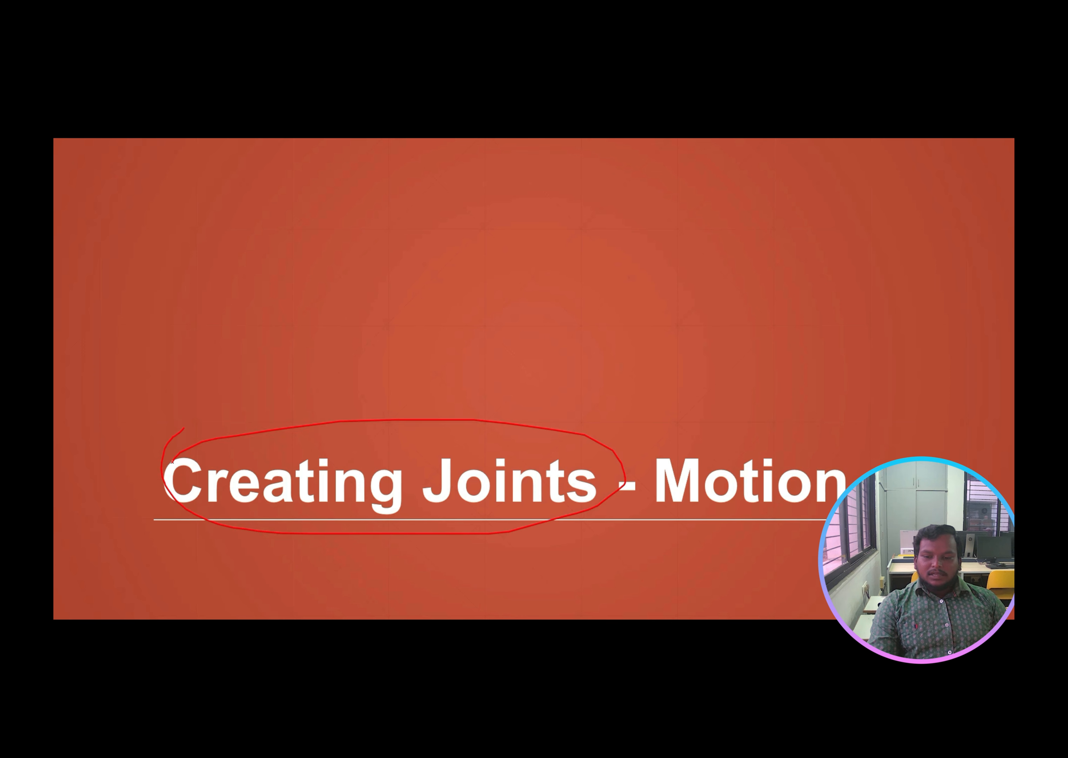
# Step: Circle Motion, sketch a small rectangle labelled y, and mark the box's vertical edge and Z depth
pyautogui.moveTo(802, 440)
pyautogui.mouseDown()
pyautogui.moveTo(712, 441)
pyautogui.moveTo(818, 564)
pyautogui.moveTo(658, 441)
pyautogui.mouseUp()
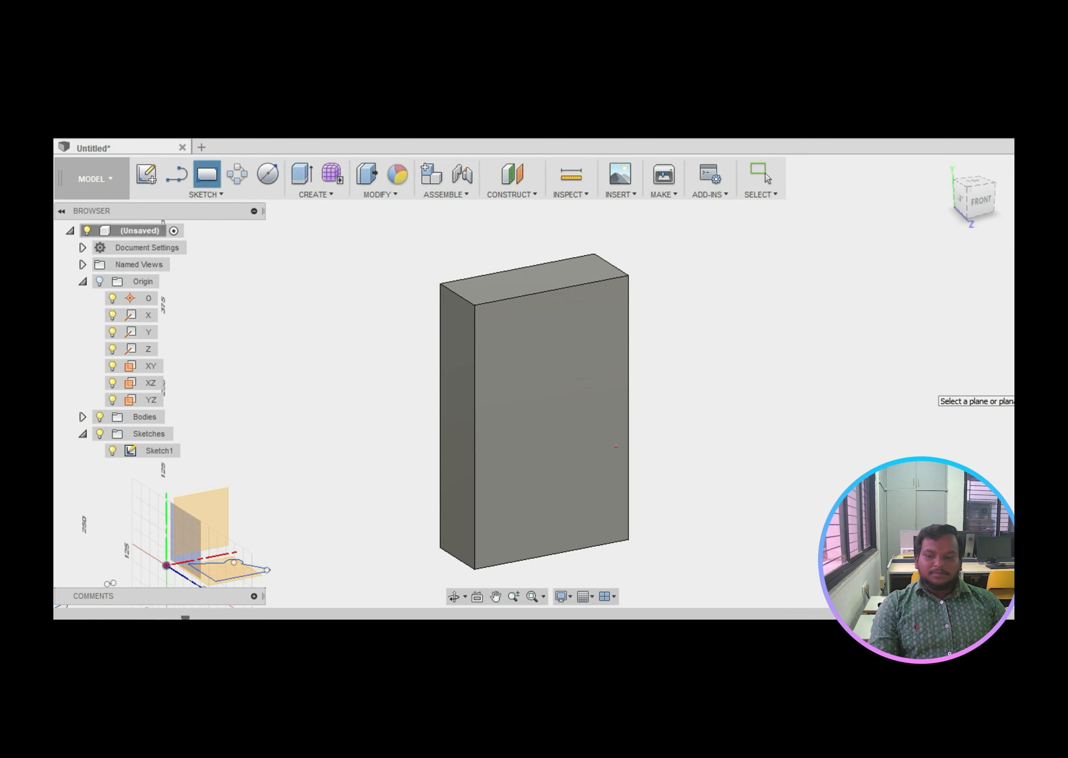
pyautogui.moveTo(677, 436)
pyautogui.mouseDown()
pyautogui.moveTo(677, 463)
pyautogui.moveTo(747, 472)
pyautogui.moveTo(664, 470)
pyautogui.moveTo(711, 499)
pyautogui.moveTo(724, 491)
pyautogui.mouseUp()
pyautogui.moveTo(761, 444); pyautogui.dragTo(759, 469)
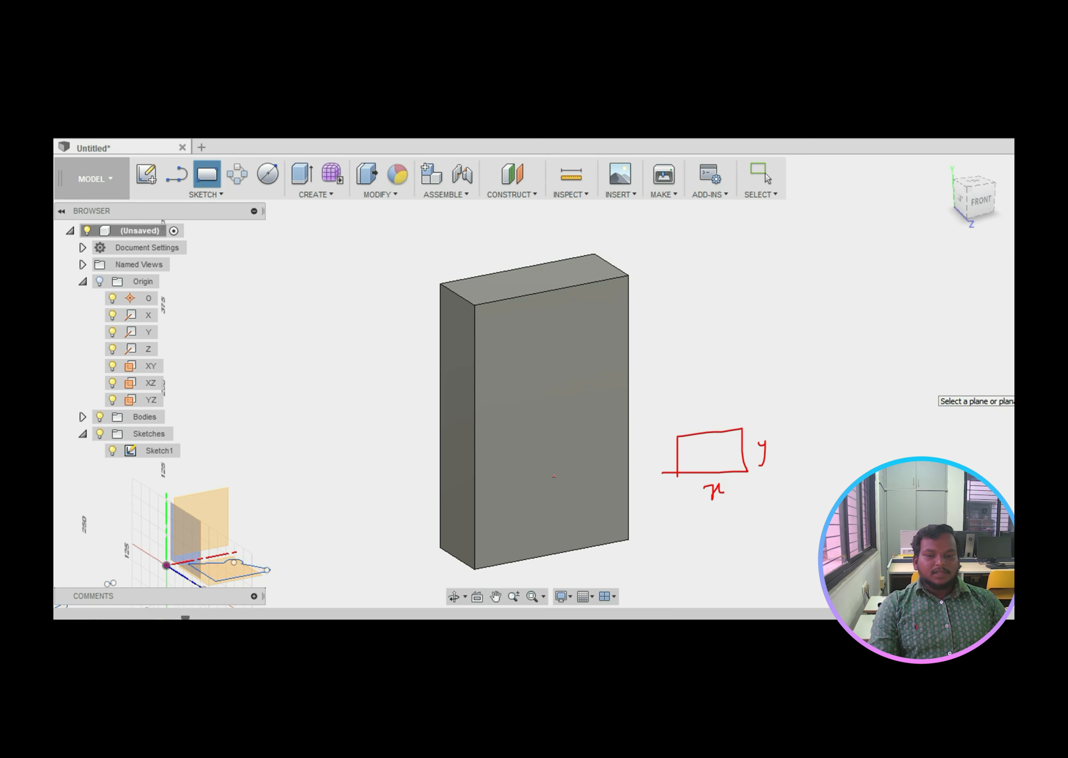
pyautogui.moveTo(445, 284)
pyautogui.mouseDown()
pyautogui.moveTo(467, 324)
pyautogui.moveTo(565, 247)
pyautogui.moveTo(602, 253)
pyautogui.moveTo(597, 284)
pyautogui.moveTo(507, 305)
pyautogui.moveTo(475, 309)
pyautogui.moveTo(458, 284)
pyautogui.moveTo(442, 480)
pyautogui.moveTo(461, 454)
pyautogui.mouseUp()
pyautogui.moveTo(405, 406); pyautogui.dragTo(419, 414)
# Step: Write Volume and E beside the box, 2D to 3D on its left, and circle its top face
pyautogui.moveTo(639, 235); pyautogui.dragTo(652, 359)
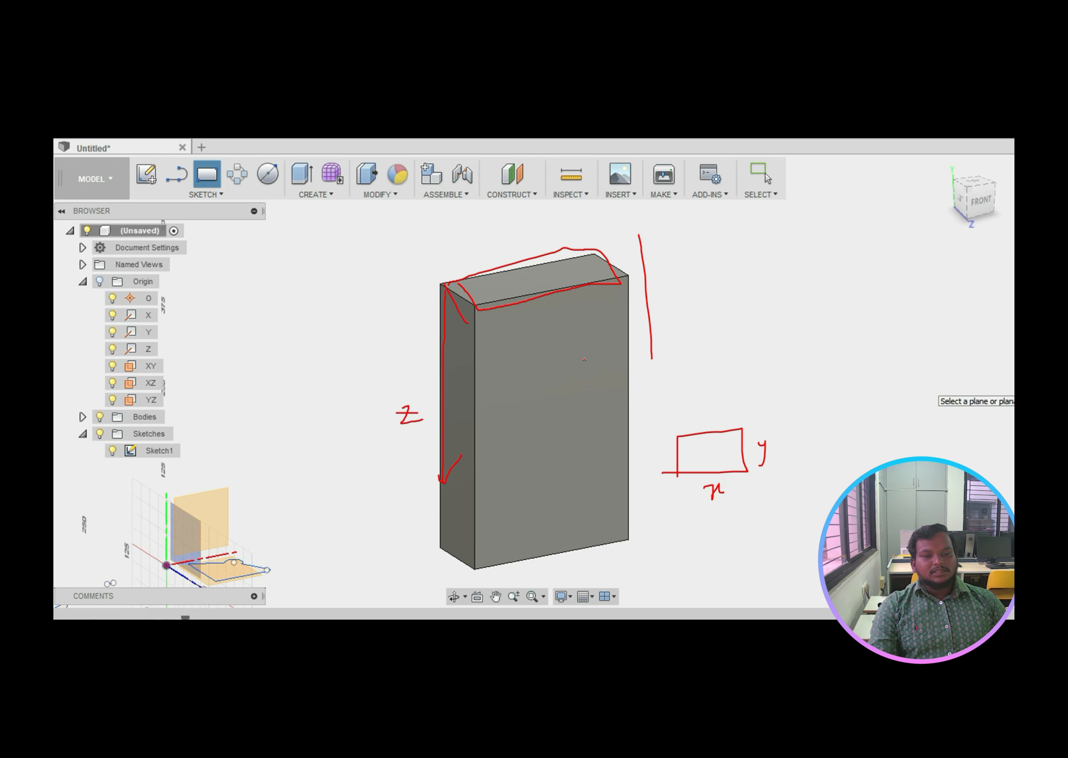
pyautogui.moveTo(662, 255)
pyautogui.mouseDown()
pyautogui.moveTo(682, 244)
pyautogui.moveTo(708, 269)
pyautogui.moveTo(736, 253)
pyautogui.moveTo(771, 257)
pyautogui.mouseUp()
pyautogui.moveTo(690, 315)
pyautogui.mouseDown()
pyautogui.moveTo(691, 352)
pyautogui.moveTo(714, 332)
pyautogui.moveTo(669, 378)
pyautogui.moveTo(733, 292)
pyautogui.mouseUp()
pyautogui.moveTo(228, 338); pyautogui.dragTo(257, 349)
pyautogui.moveTo(252, 331); pyautogui.dragTo(255, 351)
pyautogui.moveTo(278, 305)
pyautogui.mouseDown()
pyautogui.moveTo(285, 335)
pyautogui.moveTo(336, 324)
pyautogui.mouseUp()
pyautogui.moveTo(337, 307)
pyautogui.mouseDown()
pyautogui.moveTo(350, 305)
pyautogui.moveTo(358, 332)
pyautogui.mouseUp()
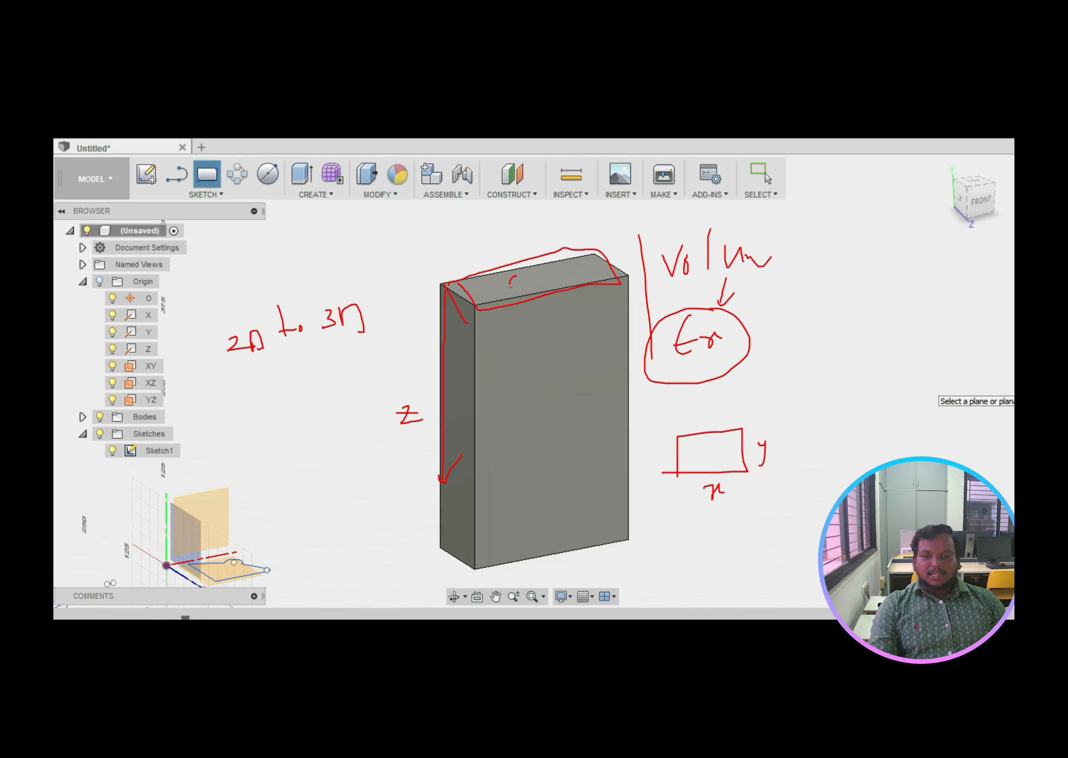
pyautogui.moveTo(510, 282)
pyautogui.mouseDown()
pyautogui.moveTo(530, 278)
pyautogui.moveTo(500, 281)
pyautogui.moveTo(532, 282)
pyautogui.mouseUp()
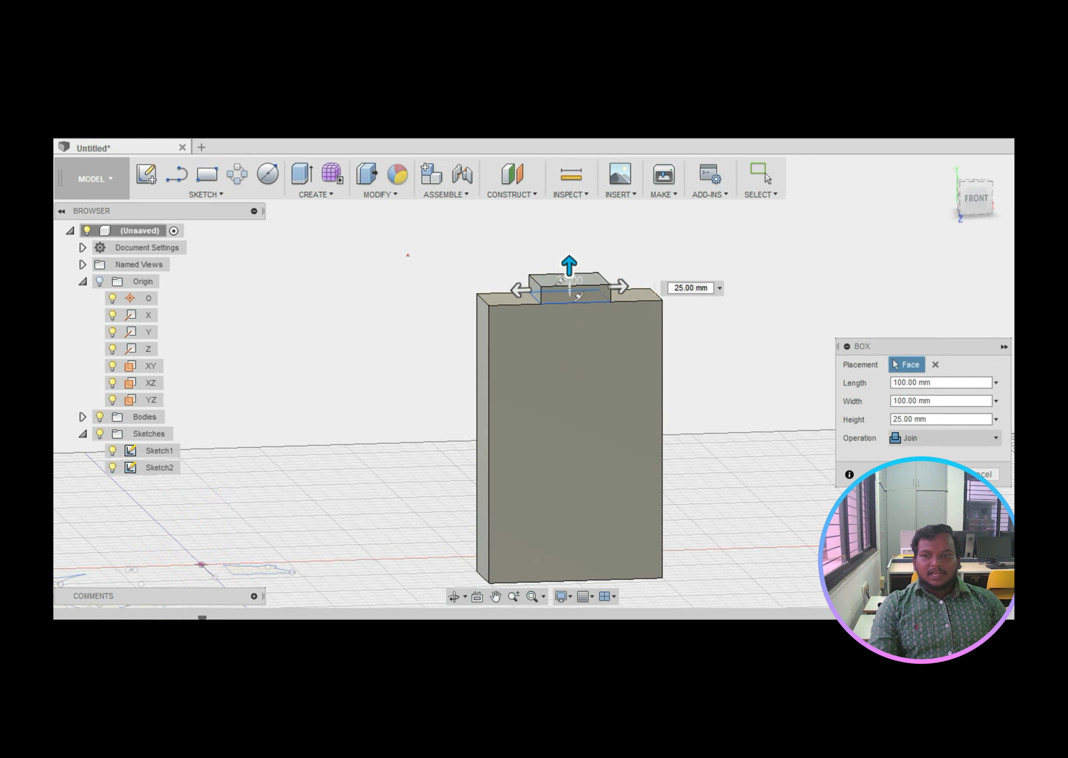
# Step: Mark the 100 × 100 mm Box placed on the block's top face across the slides
pyautogui.moveTo(530, 273)
pyautogui.mouseDown()
pyautogui.moveTo(538, 285)
pyautogui.moveTo(602, 265)
pyautogui.moveTo(589, 292)
pyautogui.moveTo(550, 293)
pyautogui.moveTo(528, 309)
pyautogui.mouseUp()
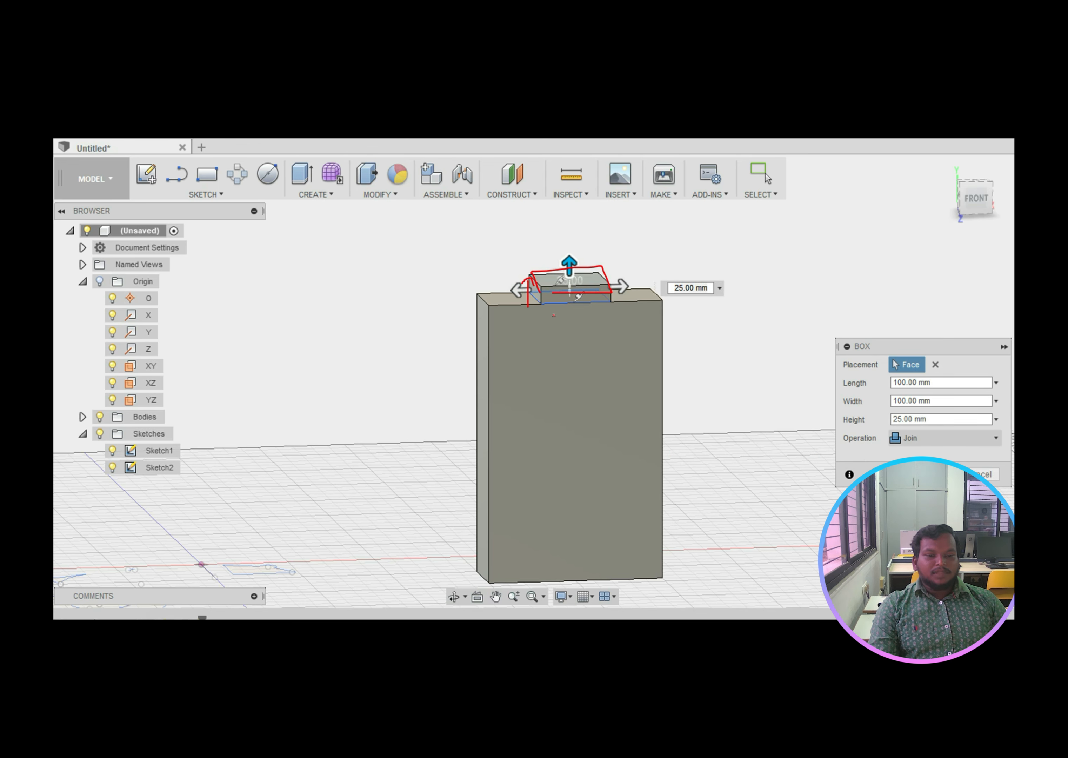
pyautogui.moveTo(508, 255); pyautogui.dragTo(527, 268)
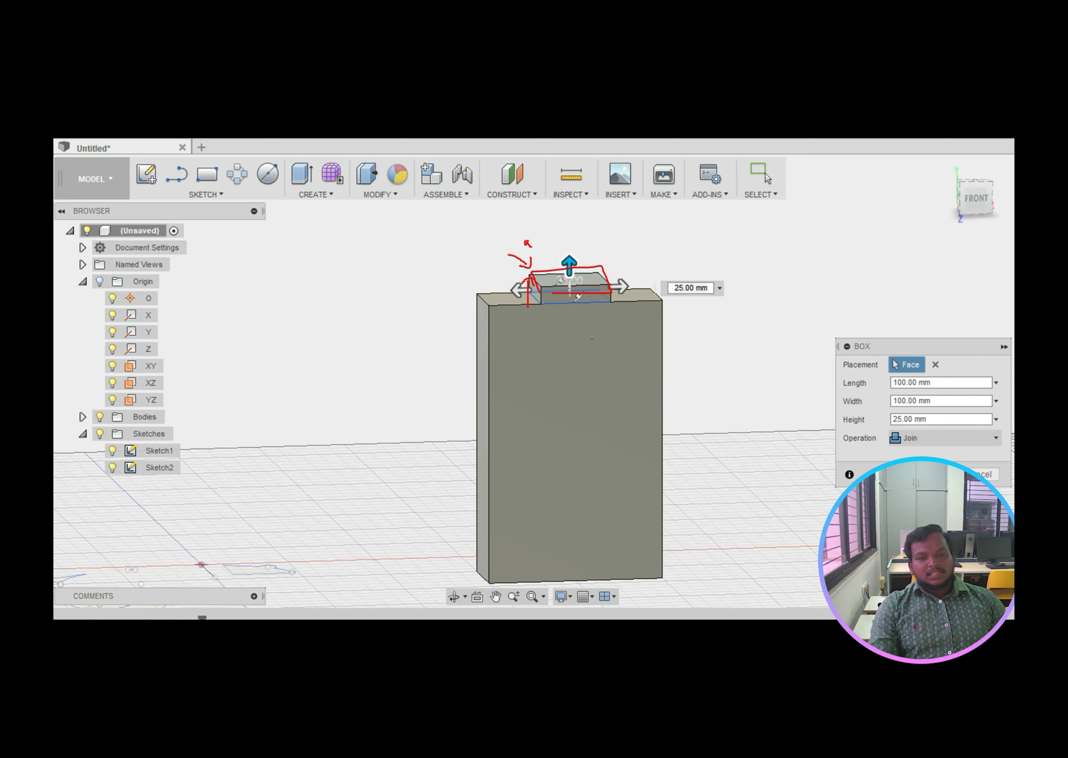
pyautogui.press('Right')
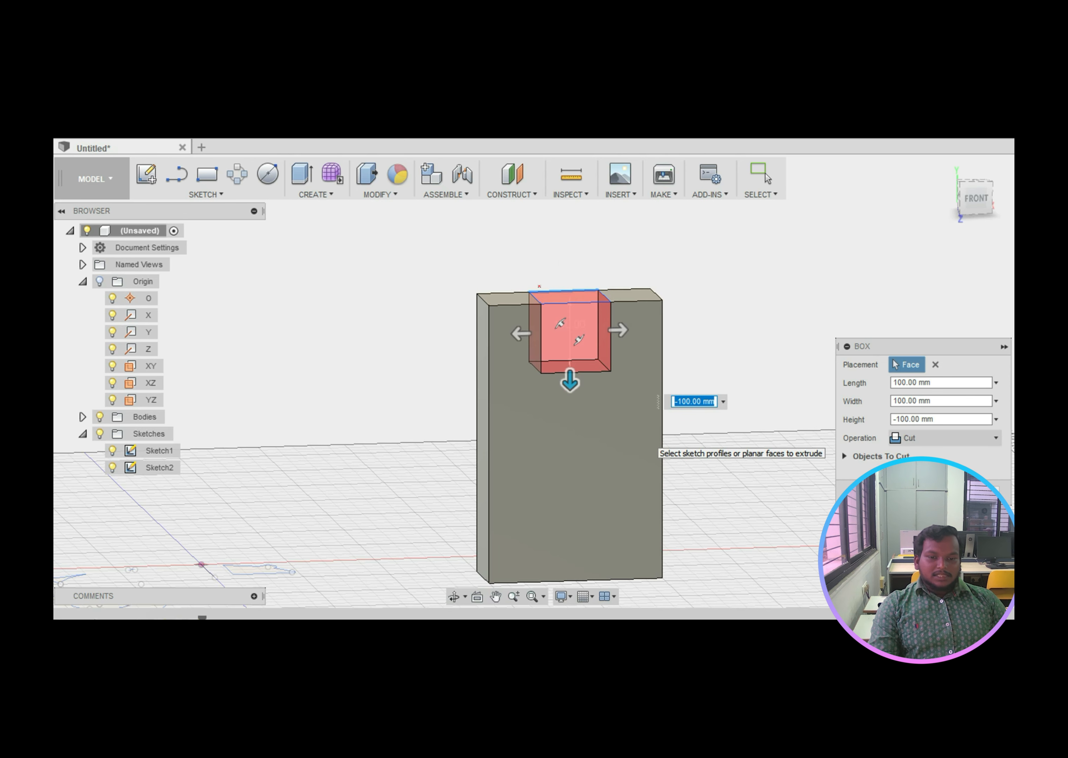
pyautogui.moveTo(539, 285); pyautogui.dragTo(562, 318)
pyautogui.moveTo(563, 299); pyautogui.dragTo(562, 318)
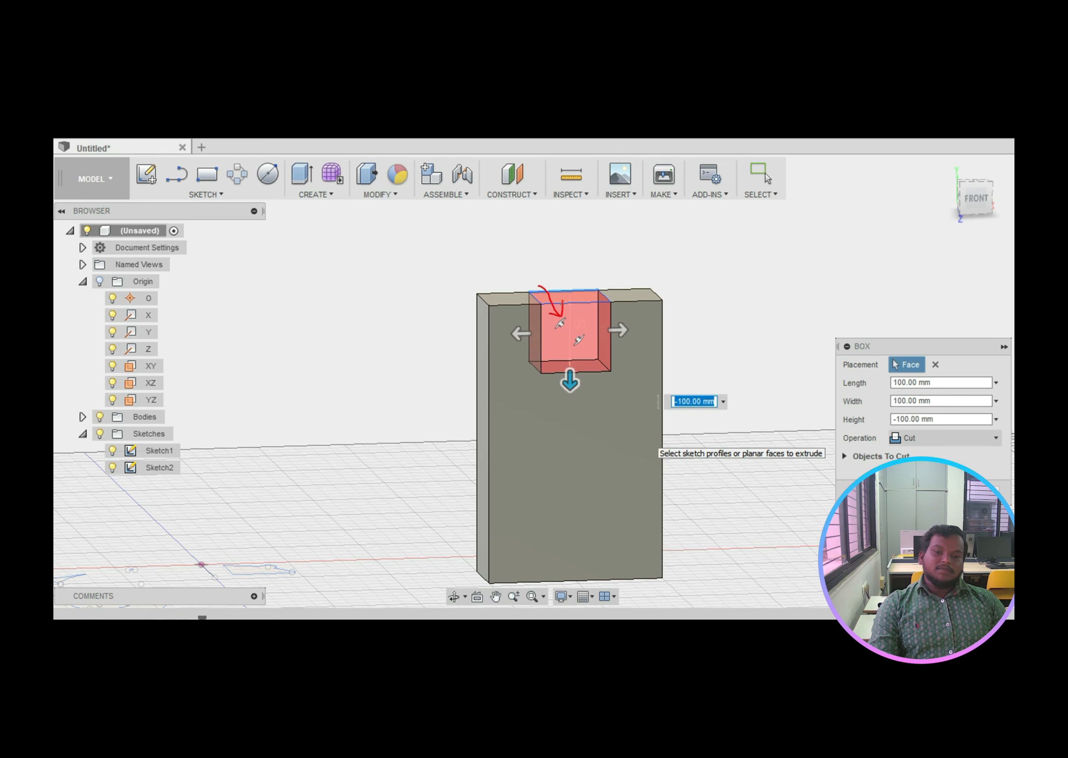
pyautogui.press('Right')
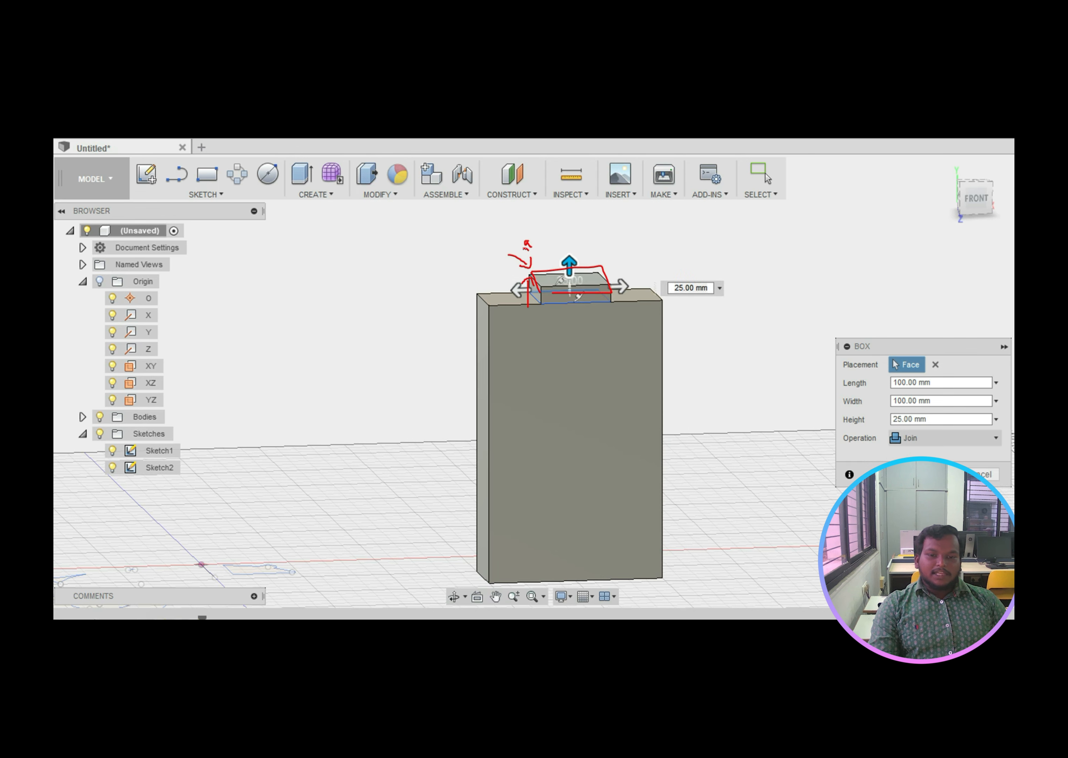
# Step: Annotate the -100 mm Height and Cut operation, showing the resulting rectangular slot
pyautogui.moveTo(548, 228)
pyautogui.mouseDown()
pyautogui.moveTo(567, 233)
pyautogui.moveTo(556, 290)
pyautogui.moveTo(563, 282)
pyautogui.mouseUp()
pyautogui.press('Right')
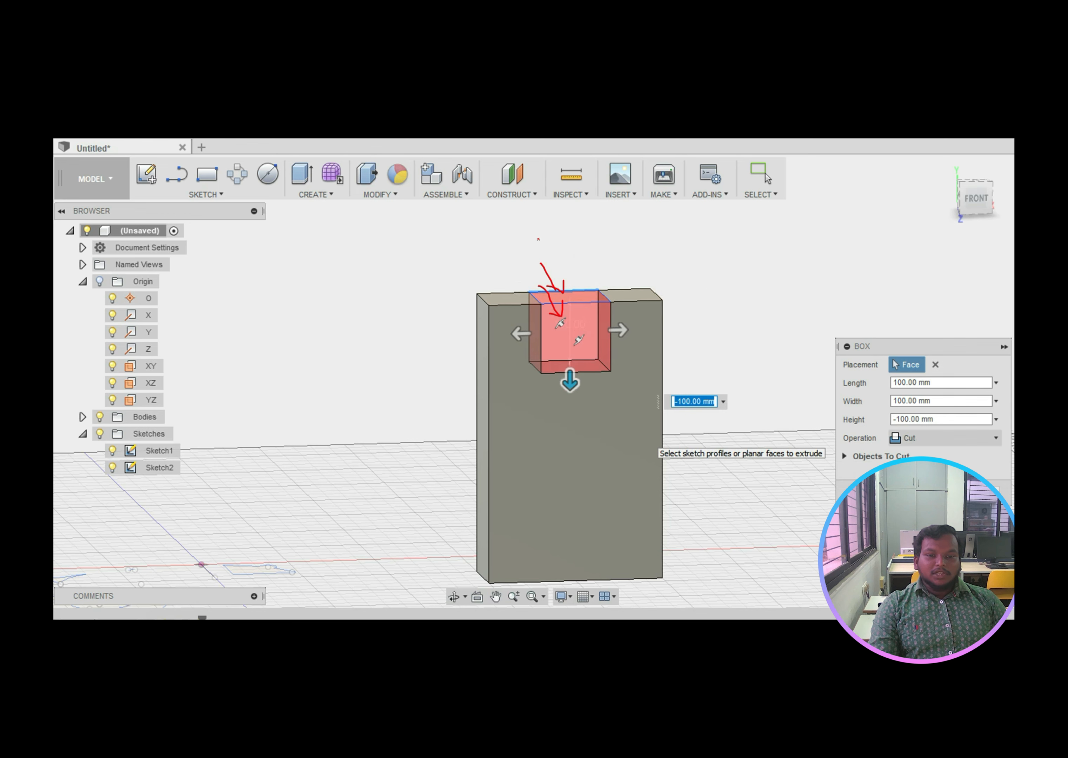
pyautogui.moveTo(538, 239)
pyautogui.mouseDown()
pyautogui.moveTo(548, 251)
pyautogui.moveTo(561, 224)
pyautogui.moveTo(613, 238)
pyautogui.mouseUp()
pyautogui.moveTo(905, 423)
pyautogui.mouseDown()
pyautogui.moveTo(888, 447)
pyautogui.moveTo(937, 426)
pyautogui.moveTo(880, 423)
pyautogui.mouseUp()
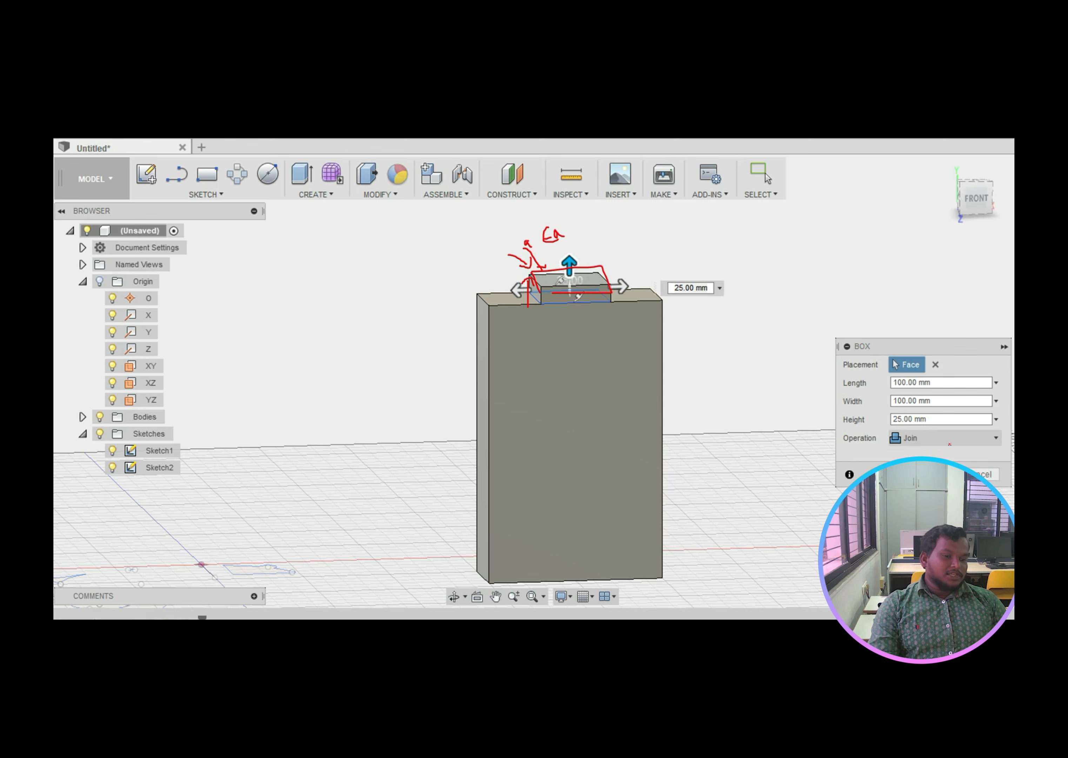
pyautogui.moveTo(949, 443)
pyautogui.mouseDown()
pyautogui.moveTo(871, 440)
pyautogui.moveTo(930, 445)
pyautogui.moveTo(912, 430)
pyautogui.mouseUp()
pyautogui.moveTo(283, 387)
pyautogui.mouseDown()
pyautogui.moveTo(285, 413)
pyautogui.moveTo(352, 417)
pyautogui.moveTo(289, 418)
pyautogui.moveTo(283, 404)
pyautogui.mouseUp()
pyautogui.moveTo(343, 385); pyautogui.dragTo(291, 409)
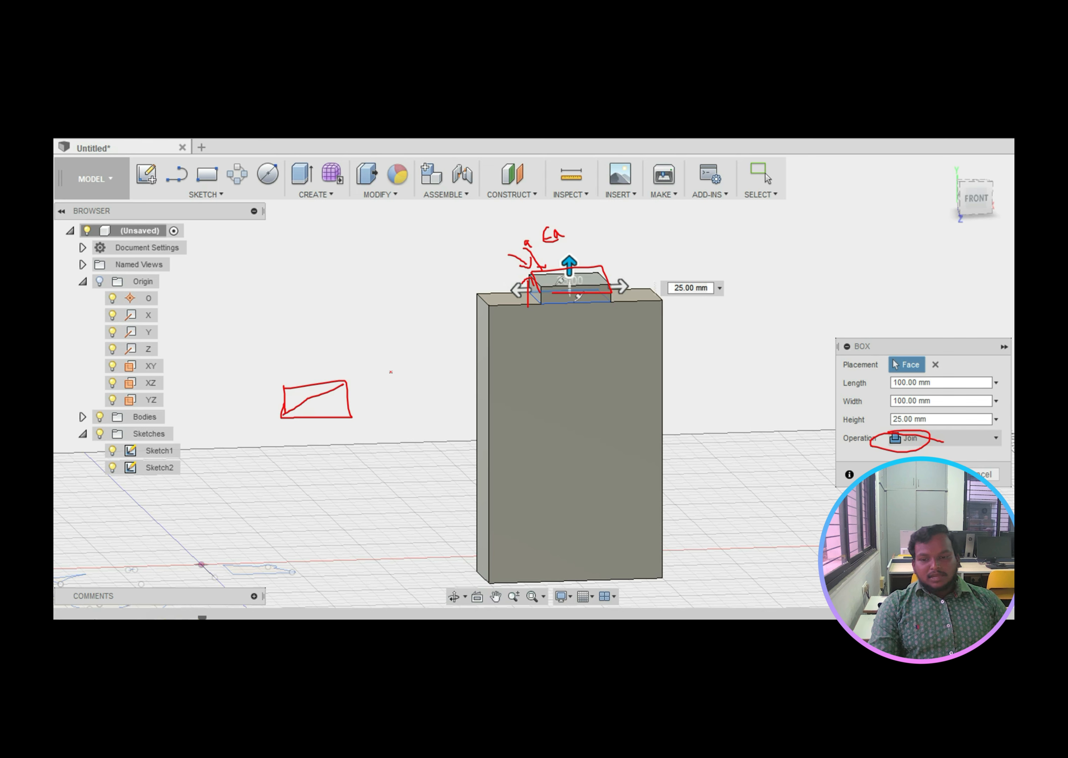
pyautogui.moveTo(336, 350)
pyautogui.mouseDown()
pyautogui.moveTo(319, 387)
pyautogui.moveTo(348, 378)
pyautogui.mouseUp()
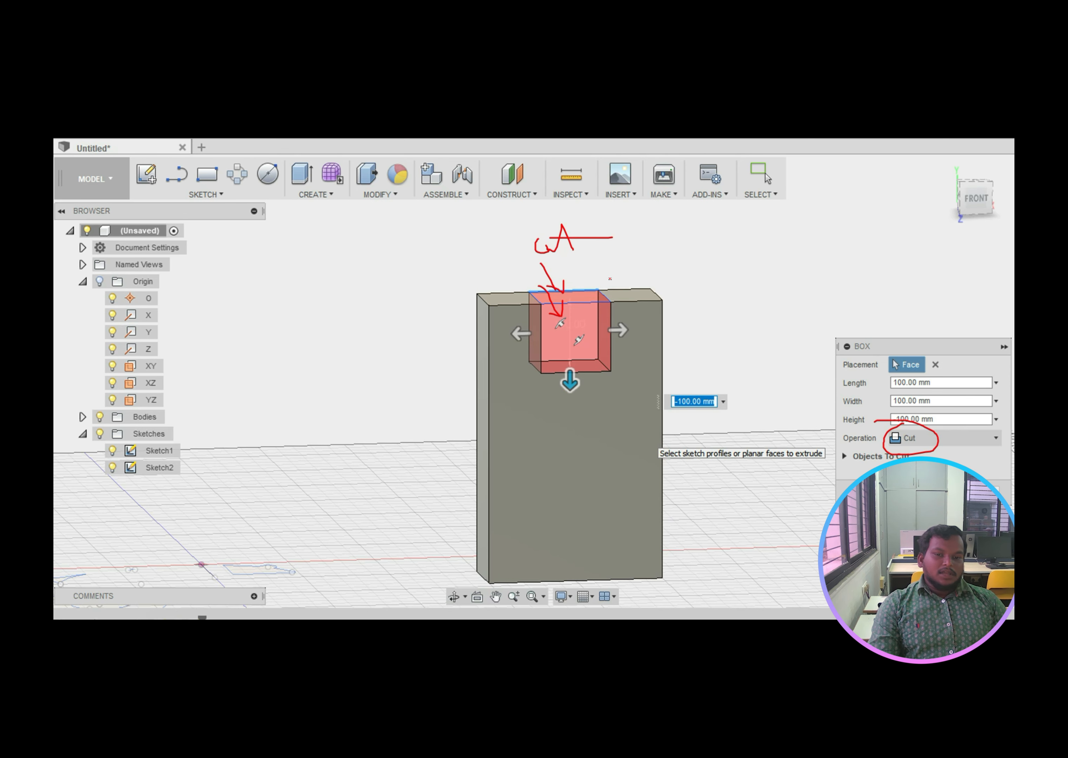
pyautogui.moveTo(892, 430)
pyautogui.mouseDown()
pyautogui.moveTo(879, 444)
pyautogui.moveTo(894, 421)
pyautogui.moveTo(872, 431)
pyautogui.mouseUp()
pyautogui.press('Right')
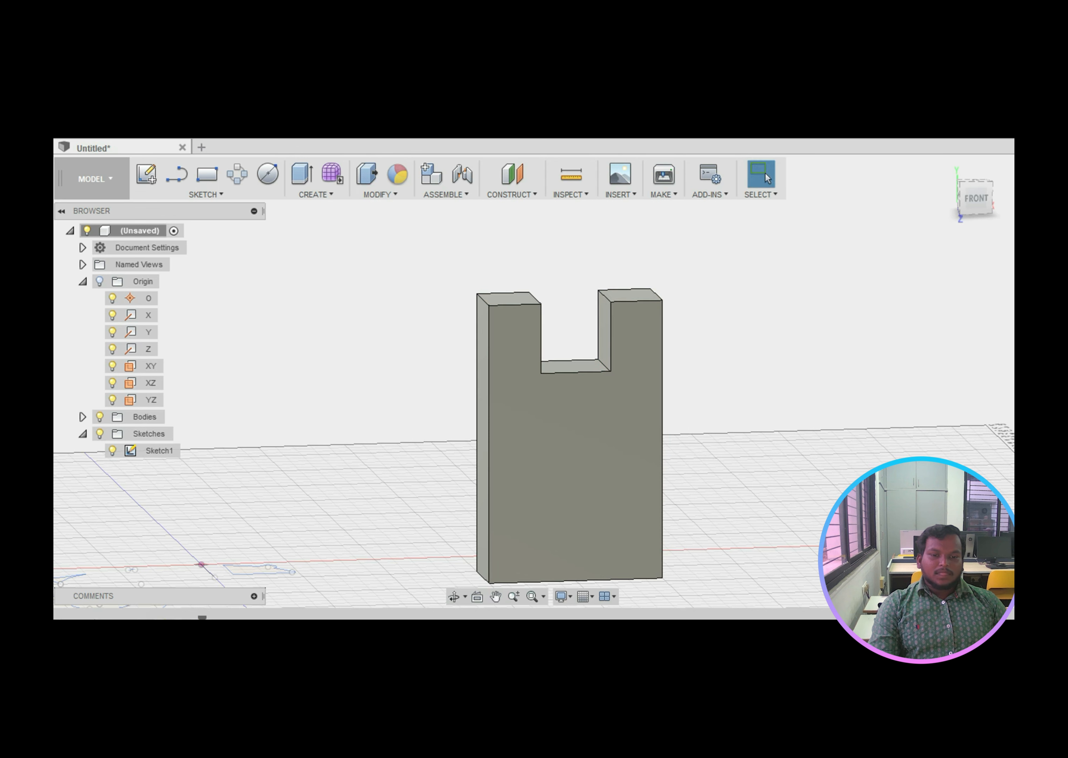
# Step: Mark the circle sketched on the upright's side face
pyautogui.moveTo(607, 300)
pyautogui.mouseDown()
pyautogui.moveTo(591, 295)
pyautogui.moveTo(579, 363)
pyautogui.moveTo(595, 304)
pyautogui.mouseUp()
pyautogui.moveTo(757, 287); pyautogui.dragTo(763, 351)
pyautogui.moveTo(758, 288)
pyautogui.mouseDown()
pyautogui.moveTo(824, 285)
pyautogui.moveTo(837, 339)
pyautogui.moveTo(763, 351)
pyautogui.mouseUp()
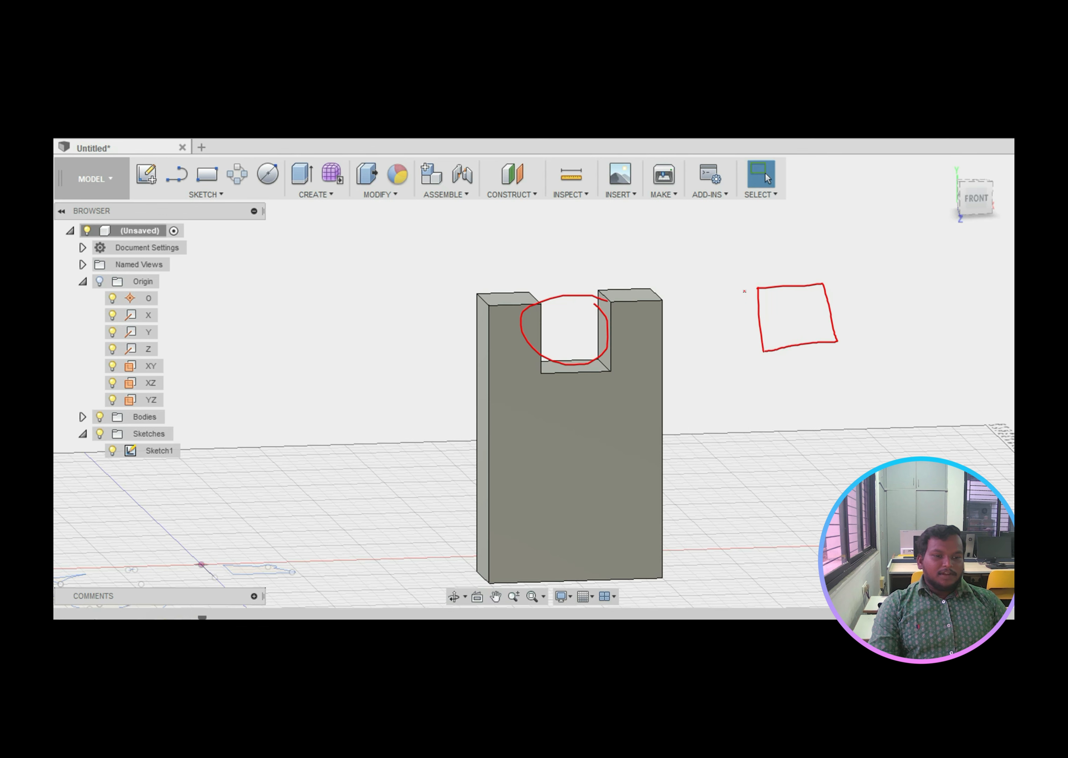
pyautogui.moveTo(780, 288)
pyautogui.mouseDown()
pyautogui.moveTo(790, 310)
pyautogui.moveTo(805, 308)
pyautogui.moveTo(802, 287)
pyautogui.mouseUp()
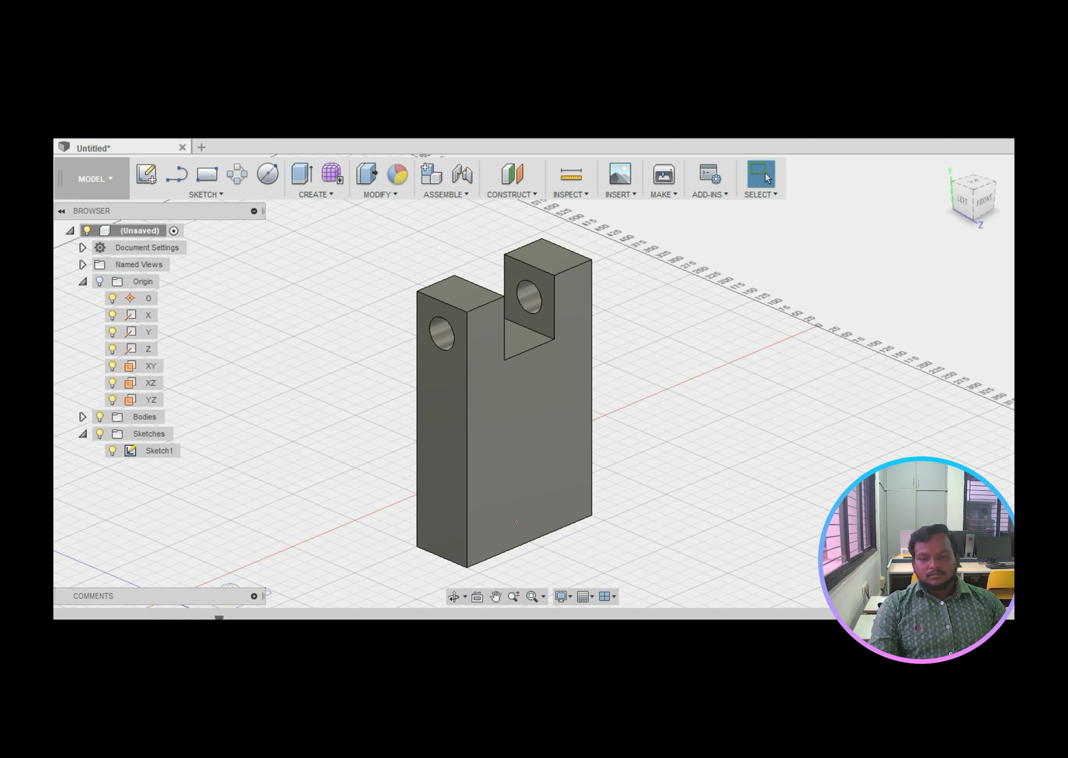
# Step: Annotate the hole cut through both uprights and the pin component filling it
pyautogui.moveTo(435, 315)
pyautogui.mouseDown()
pyautogui.moveTo(432, 355)
pyautogui.moveTo(437, 316)
pyautogui.mouseUp()
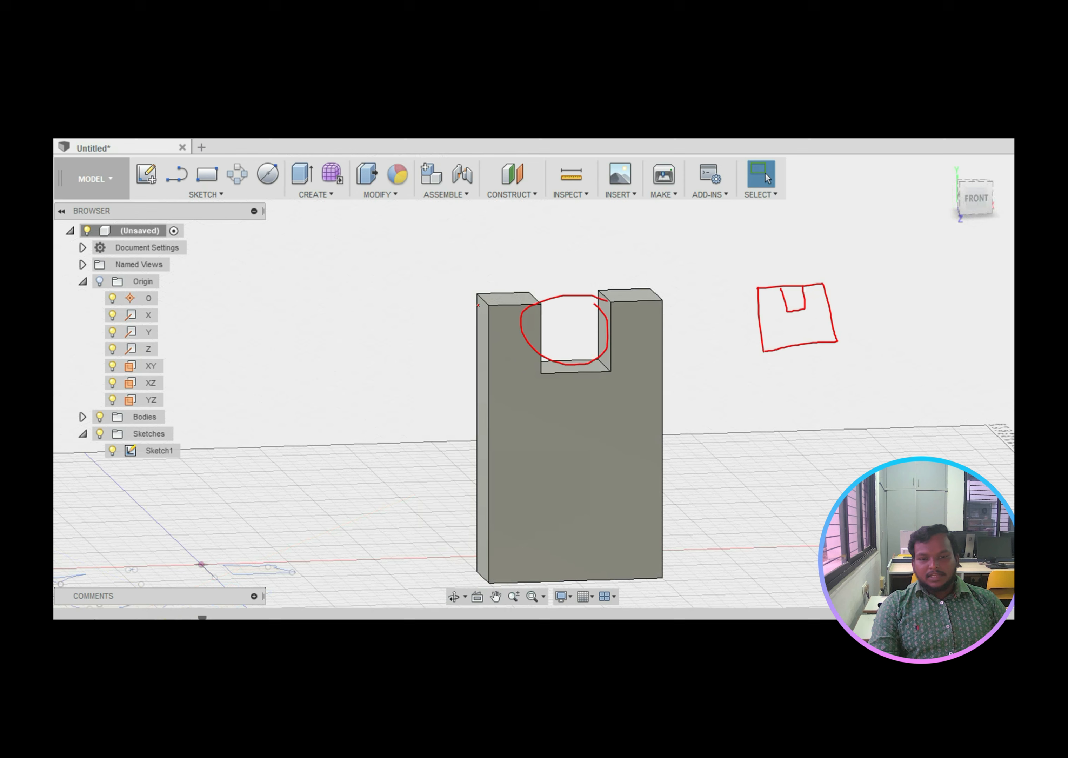
pyautogui.moveTo(478, 305)
pyautogui.mouseDown()
pyautogui.moveTo(469, 325)
pyautogui.moveTo(505, 320)
pyautogui.moveTo(470, 308)
pyautogui.mouseUp()
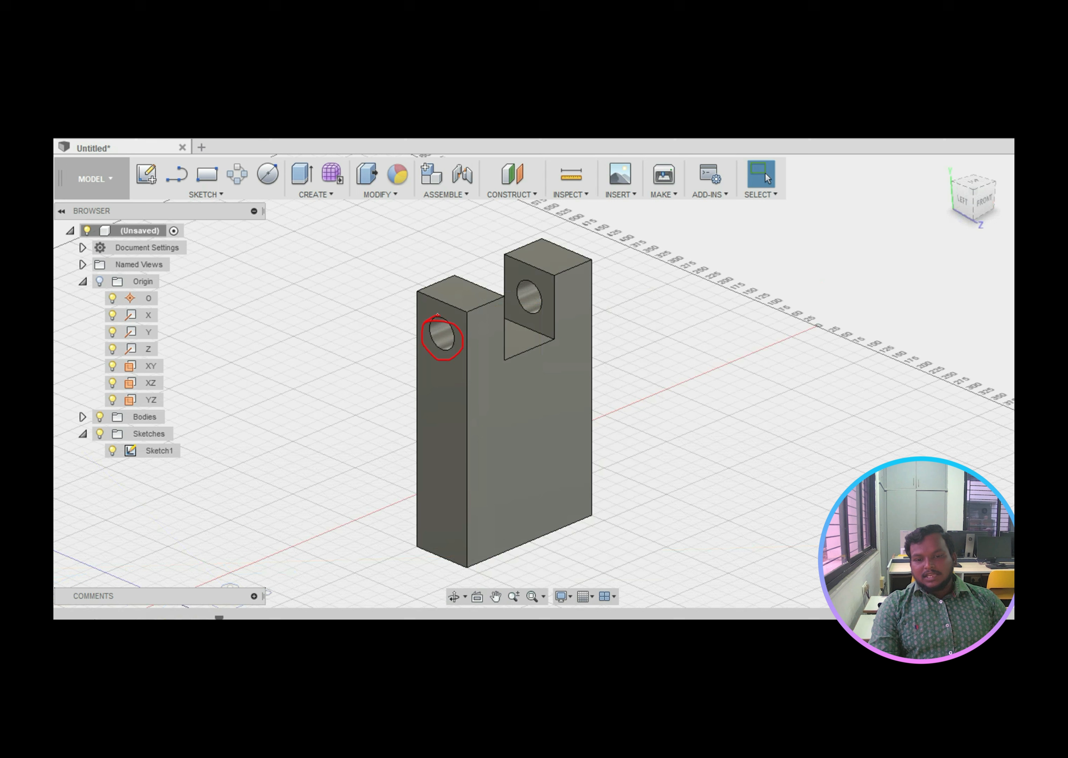
pyautogui.moveTo(438, 314)
pyautogui.mouseDown()
pyautogui.moveTo(422, 330)
pyautogui.moveTo(435, 320)
pyautogui.mouseUp()
pyautogui.moveTo(442, 365)
pyautogui.mouseDown()
pyautogui.moveTo(432, 509)
pyautogui.moveTo(463, 454)
pyautogui.moveTo(468, 365)
pyautogui.moveTo(428, 361)
pyautogui.mouseUp()
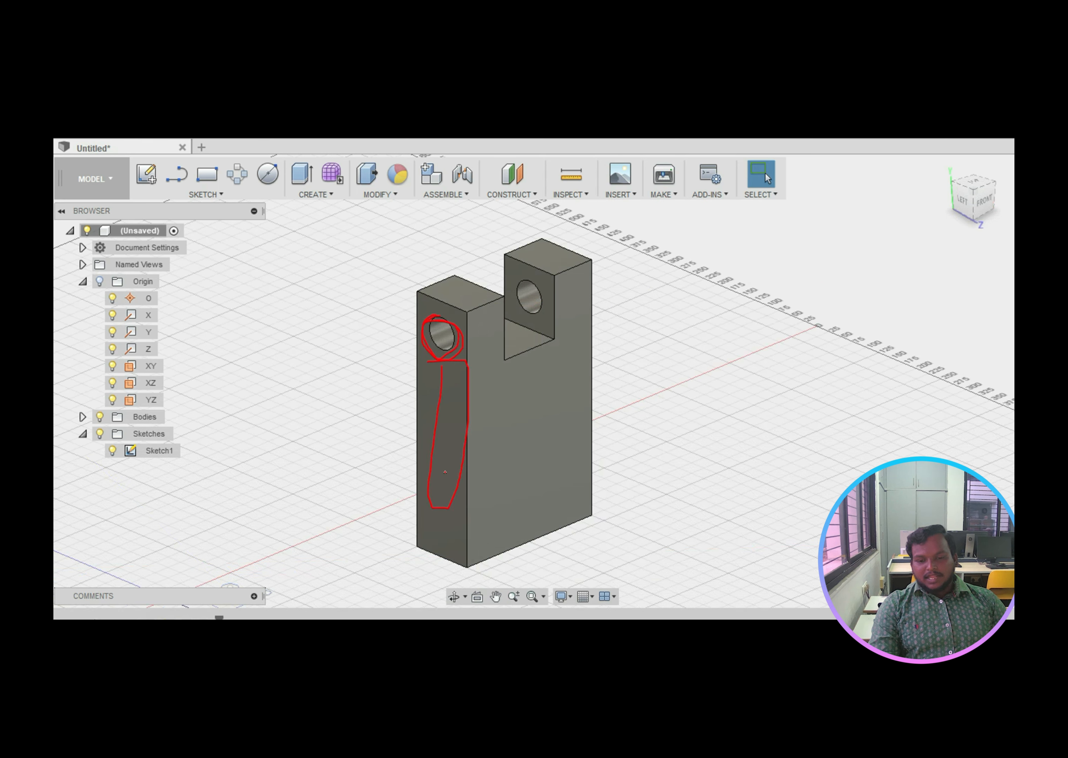
pyautogui.moveTo(453, 379)
pyautogui.mouseDown()
pyautogui.moveTo(448, 401)
pyautogui.moveTo(555, 361)
pyautogui.moveTo(545, 385)
pyautogui.mouseUp()
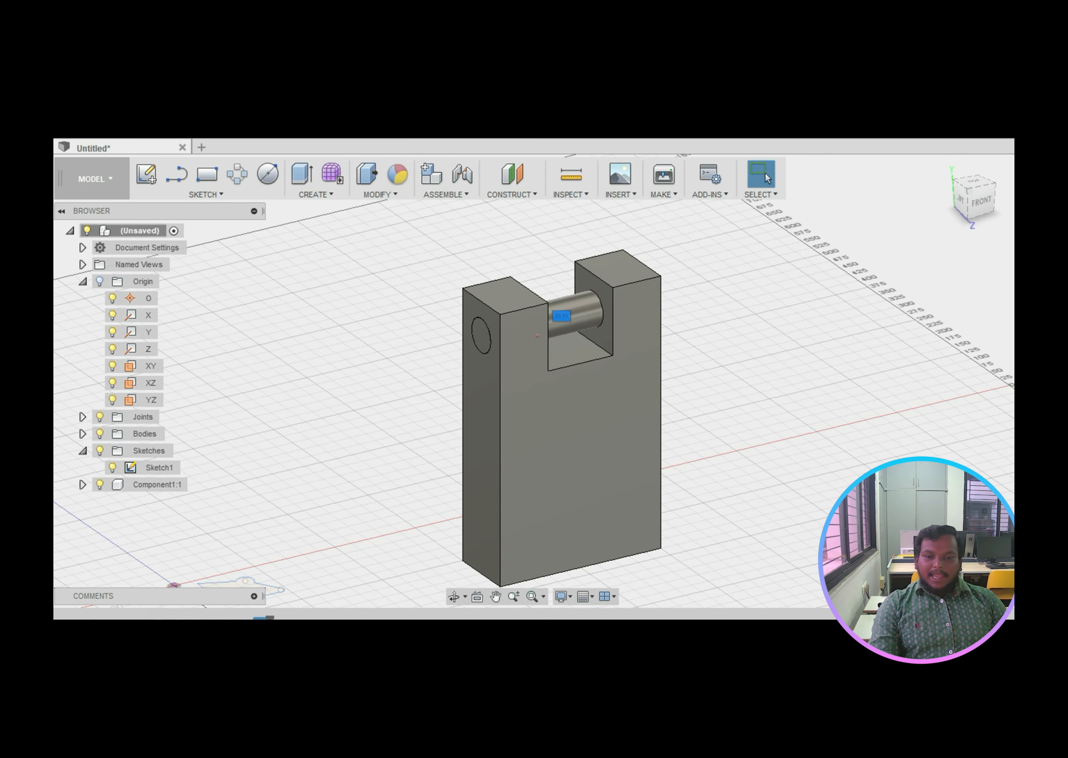
pyautogui.moveTo(480, 377); pyautogui.dragTo(476, 473)
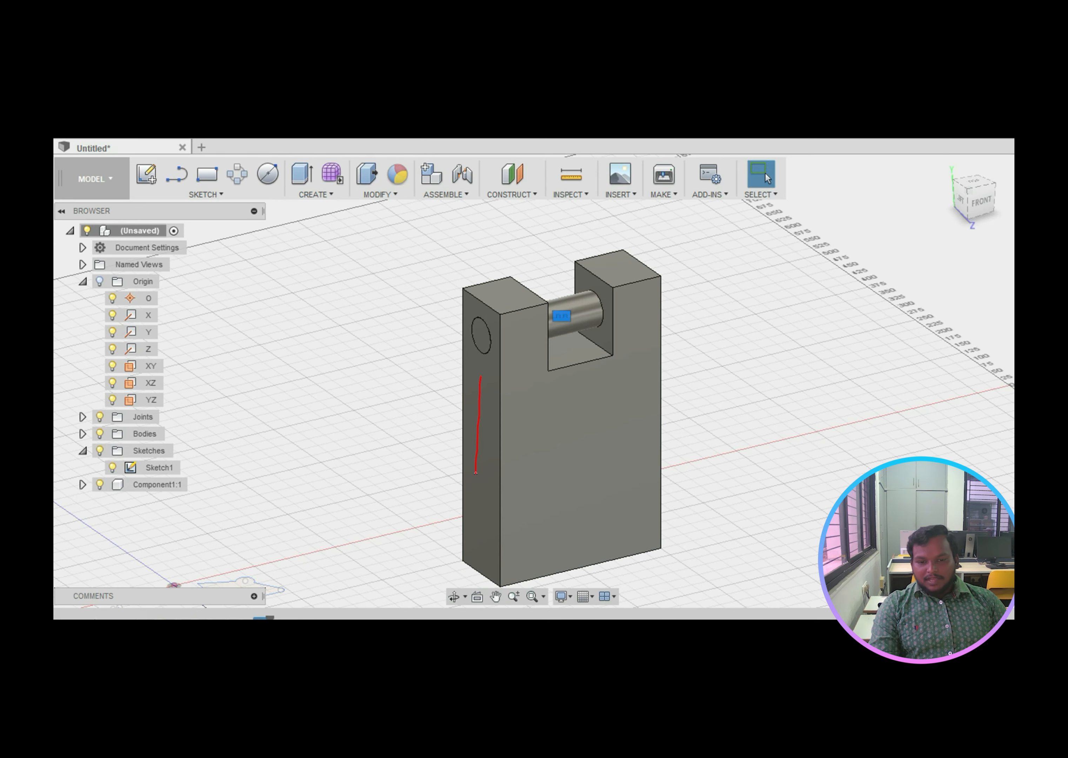
pyautogui.moveTo(470, 324)
pyautogui.mouseDown()
pyautogui.moveTo(483, 354)
pyautogui.moveTo(467, 325)
pyautogui.moveTo(469, 339)
pyautogui.moveTo(647, 310)
pyautogui.moveTo(639, 323)
pyautogui.mouseUp()
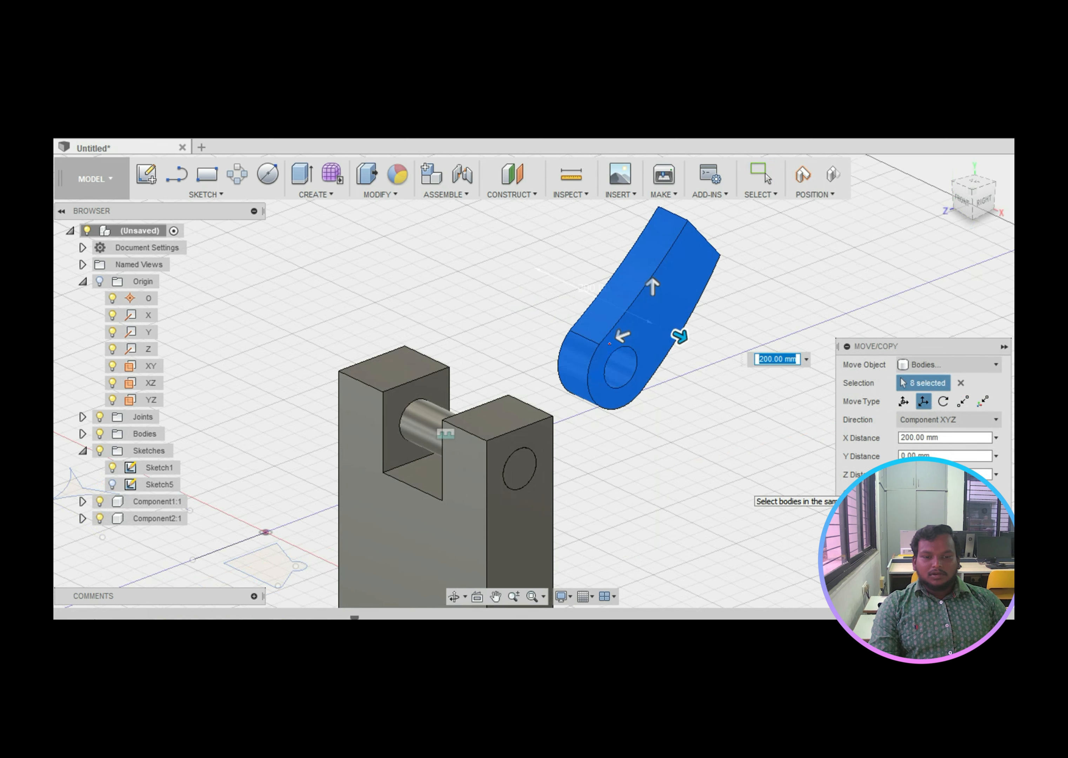
# Step: Annotate the curved arm component and its Move/Copy placement just above the clevis
pyautogui.moveTo(640, 209)
pyautogui.mouseDown()
pyautogui.moveTo(553, 306)
pyautogui.moveTo(697, 388)
pyautogui.moveTo(683, 217)
pyautogui.moveTo(612, 218)
pyautogui.mouseUp()
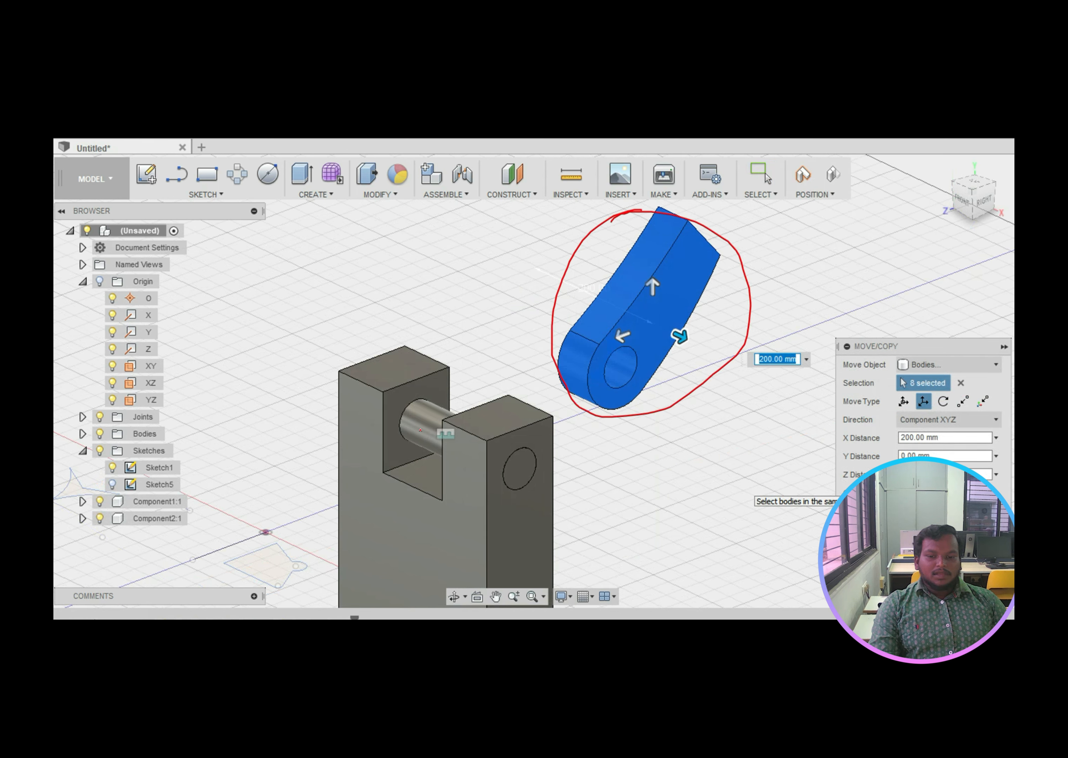
pyautogui.moveTo(377, 353)
pyautogui.mouseDown()
pyautogui.moveTo(383, 382)
pyautogui.moveTo(417, 426)
pyautogui.moveTo(434, 425)
pyautogui.mouseUp()
pyautogui.moveTo(575, 304)
pyautogui.mouseDown()
pyautogui.moveTo(606, 318)
pyautogui.moveTo(582, 326)
pyautogui.mouseUp()
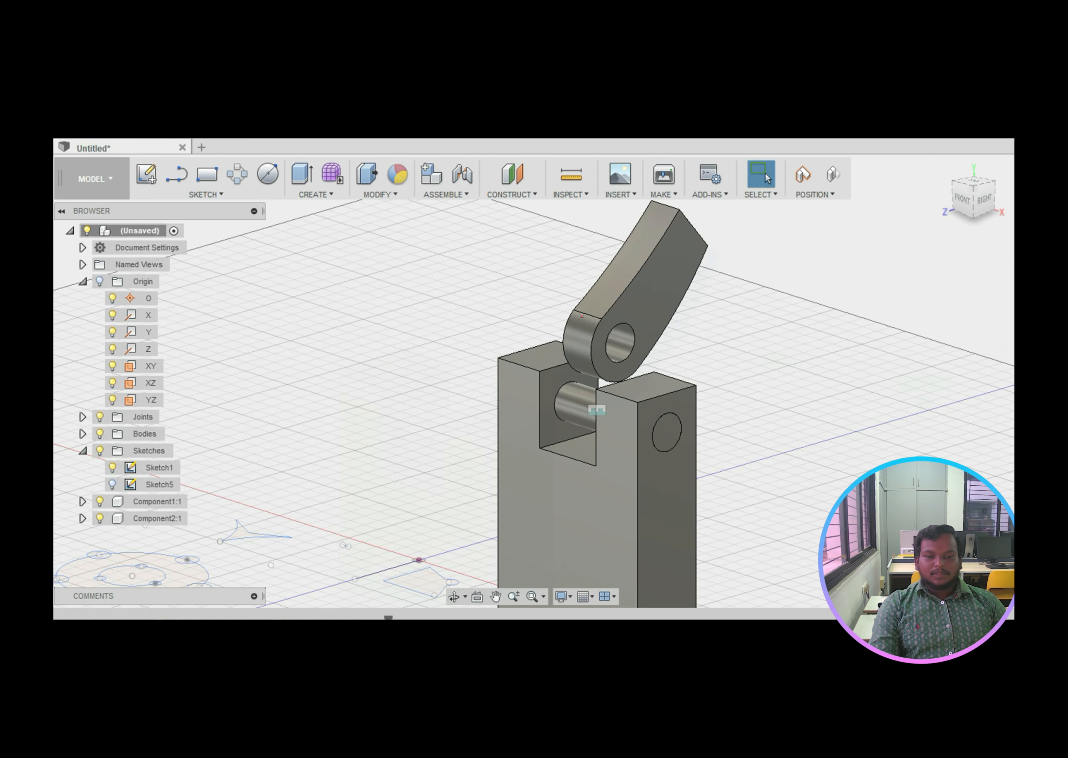
pyautogui.moveTo(610, 309)
pyautogui.mouseDown()
pyautogui.moveTo(568, 374)
pyautogui.moveTo(673, 358)
pyautogui.moveTo(584, 311)
pyautogui.mouseUp()
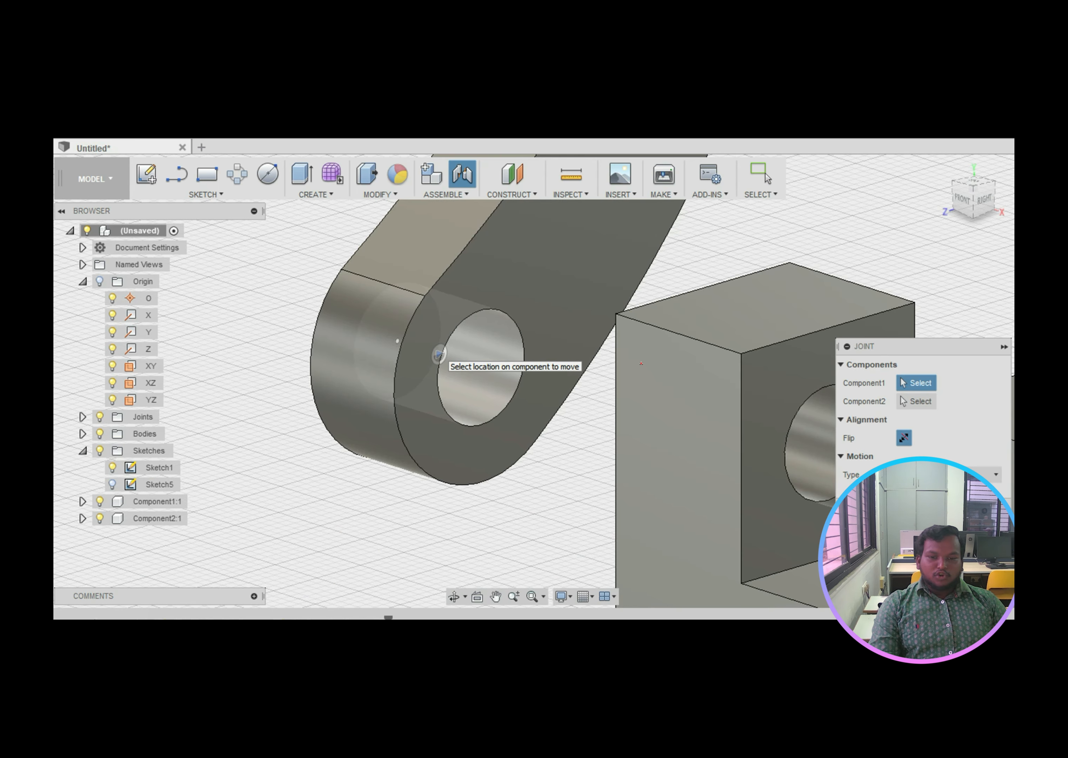
# Step: Pick the arm's hole edge and the pin's edge as the two joint locations
pyautogui.moveTo(880, 329)
pyautogui.mouseDown()
pyautogui.moveTo(825, 332)
pyautogui.moveTo(866, 298)
pyautogui.moveTo(796, 310)
pyautogui.mouseUp()
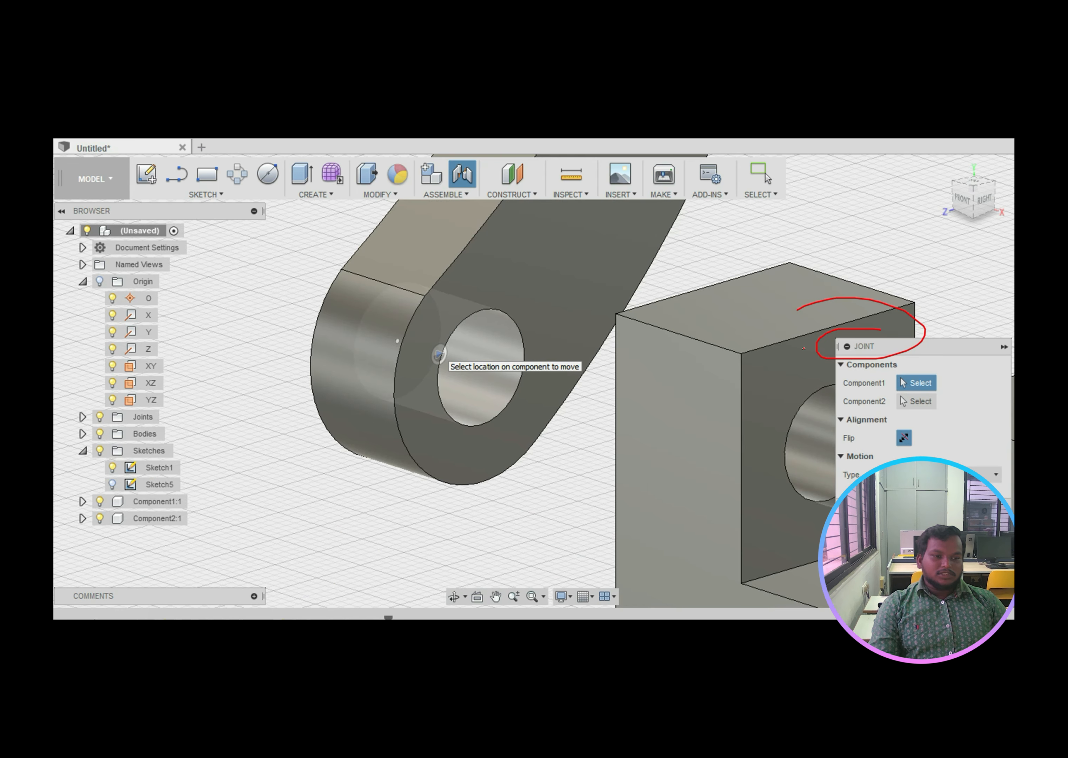
pyautogui.moveTo(486, 306)
pyautogui.mouseDown()
pyautogui.moveTo(431, 347)
pyautogui.moveTo(538, 381)
pyautogui.moveTo(474, 320)
pyautogui.mouseUp()
pyautogui.moveTo(810, 391)
pyautogui.mouseDown()
pyautogui.moveTo(824, 499)
pyautogui.moveTo(848, 383)
pyautogui.moveTo(801, 400)
pyautogui.mouseUp()
pyautogui.click(439, 354)
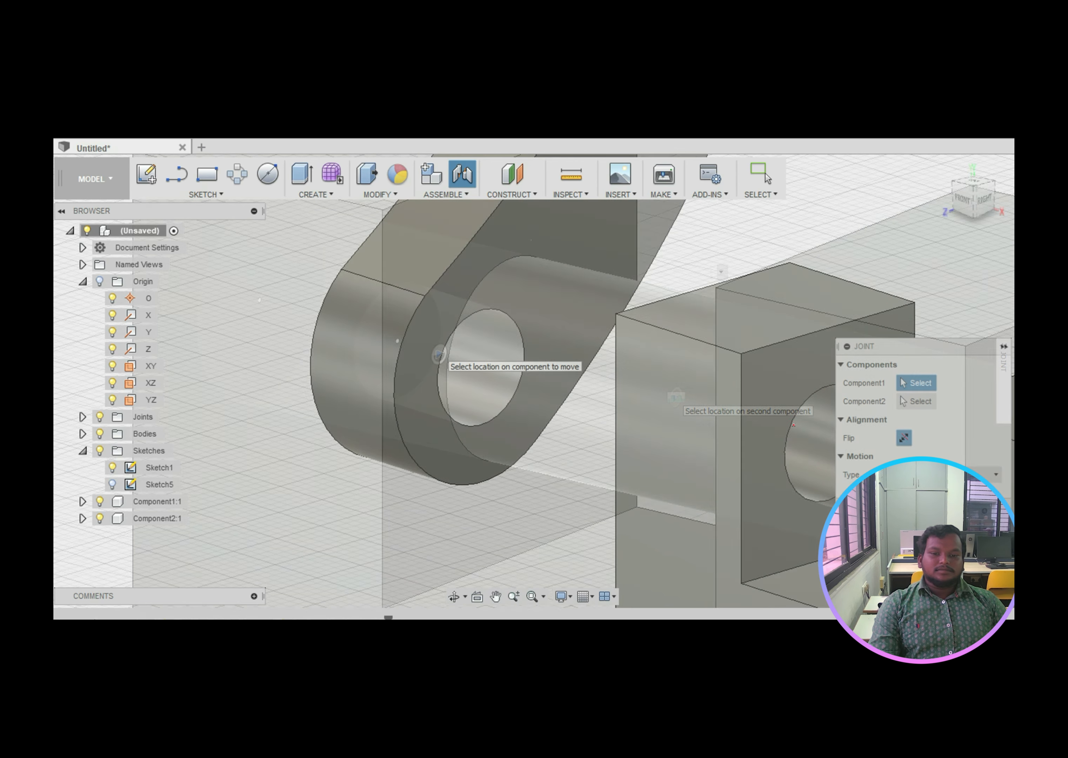
pyautogui.moveTo(549, 263)
pyautogui.mouseDown()
pyautogui.moveTo(477, 291)
pyautogui.moveTo(500, 434)
pyautogui.mouseUp()
pyautogui.click(499, 433)
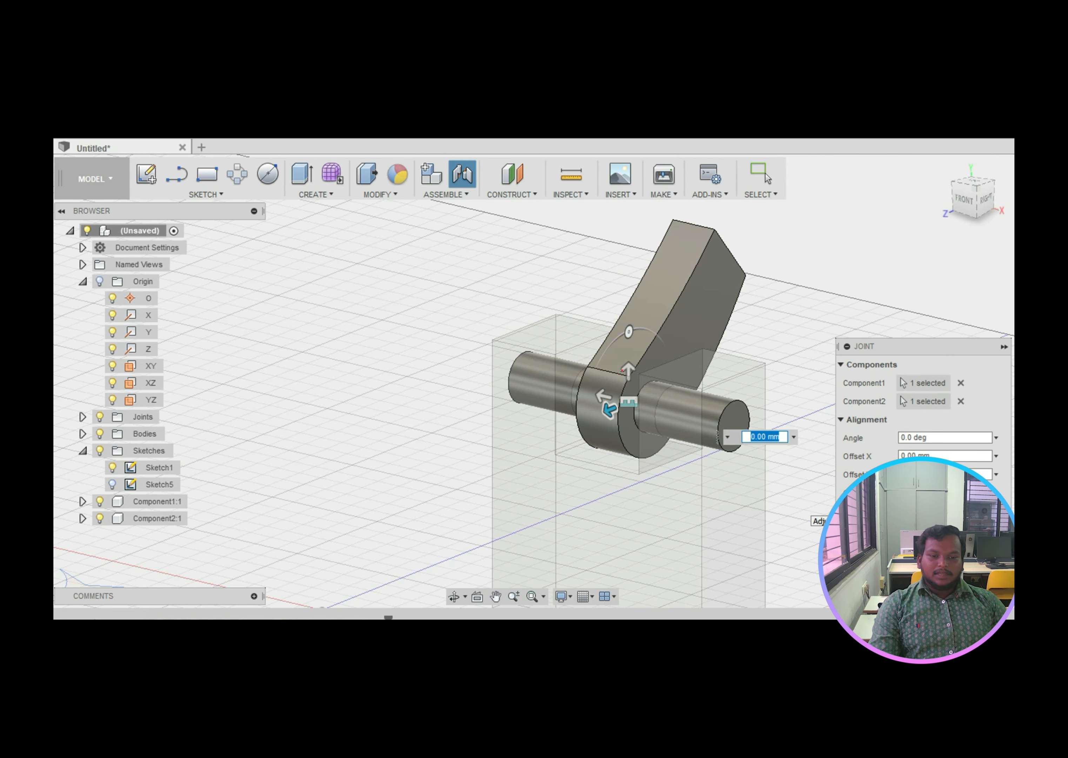
# Step: Write 360 and sketch the arm's full swing around the pin toward the shaft end
pyautogui.moveTo(507, 299)
pyautogui.mouseDown()
pyautogui.moveTo(527, 314)
pyautogui.moveTo(541, 306)
pyautogui.mouseUp()
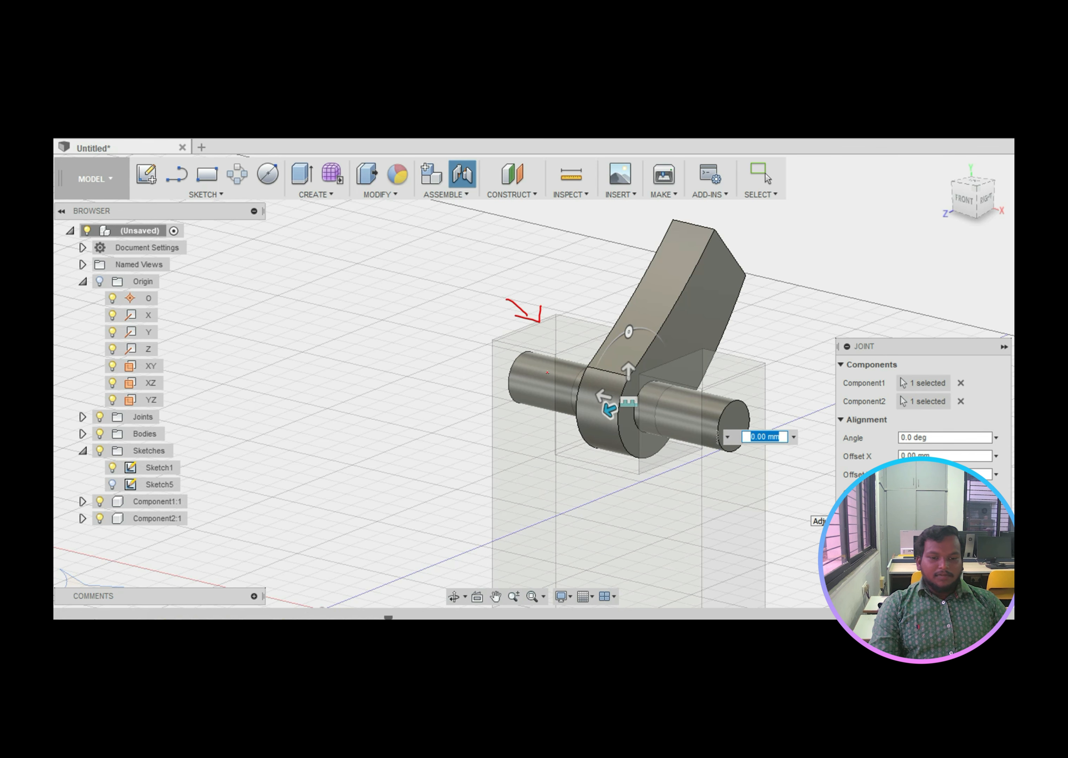
pyautogui.moveTo(534, 364); pyautogui.dragTo(692, 403)
pyautogui.moveTo(685, 287); pyautogui.dragTo(611, 398)
pyautogui.moveTo(616, 352)
pyautogui.mouseDown()
pyautogui.moveTo(659, 411)
pyautogui.moveTo(595, 365)
pyautogui.mouseUp()
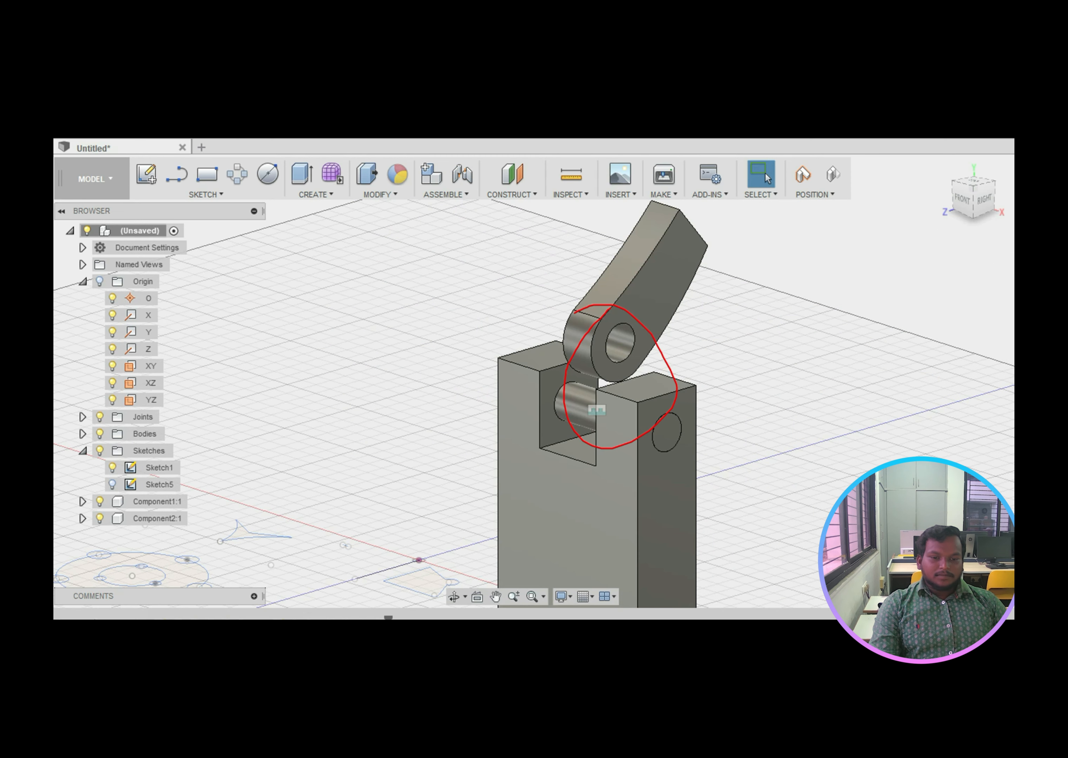
pyautogui.moveTo(622, 330)
pyautogui.mouseDown()
pyautogui.moveTo(616, 351)
pyautogui.moveTo(609, 333)
pyautogui.mouseUp()
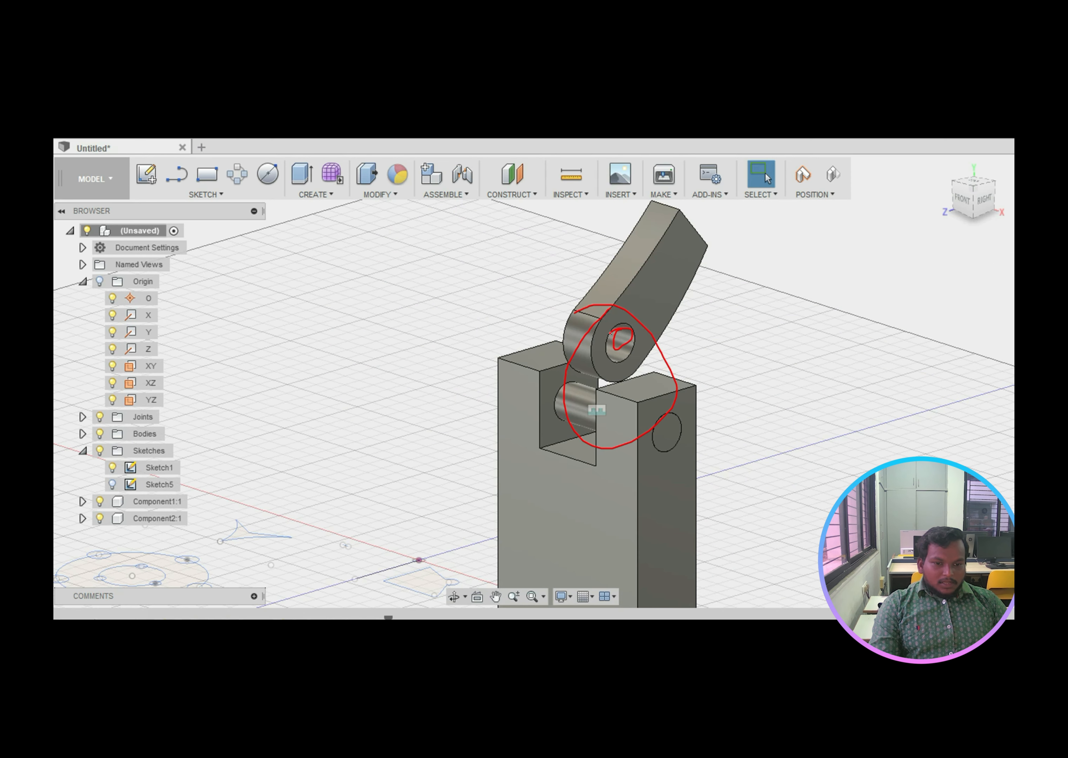
pyautogui.moveTo(579, 397)
pyautogui.mouseDown()
pyautogui.moveTo(571, 407)
pyautogui.moveTo(613, 391)
pyautogui.moveTo(569, 407)
pyautogui.mouseUp()
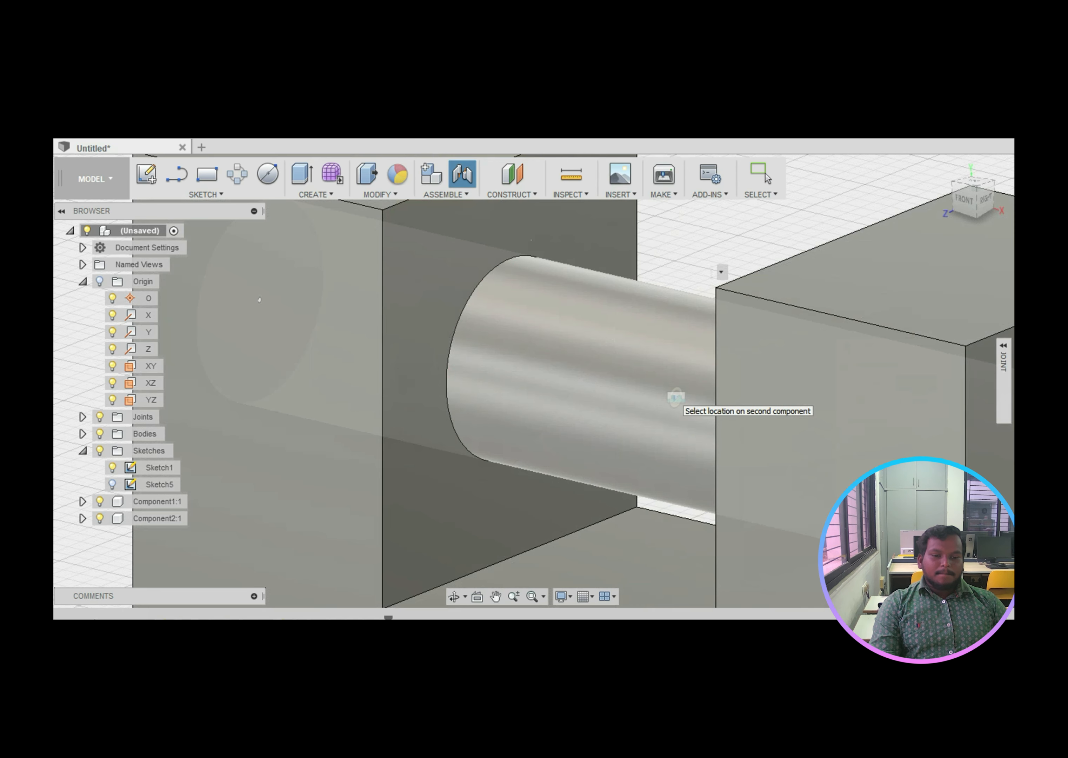
pyautogui.moveTo(500, 279); pyautogui.dragTo(476, 437)
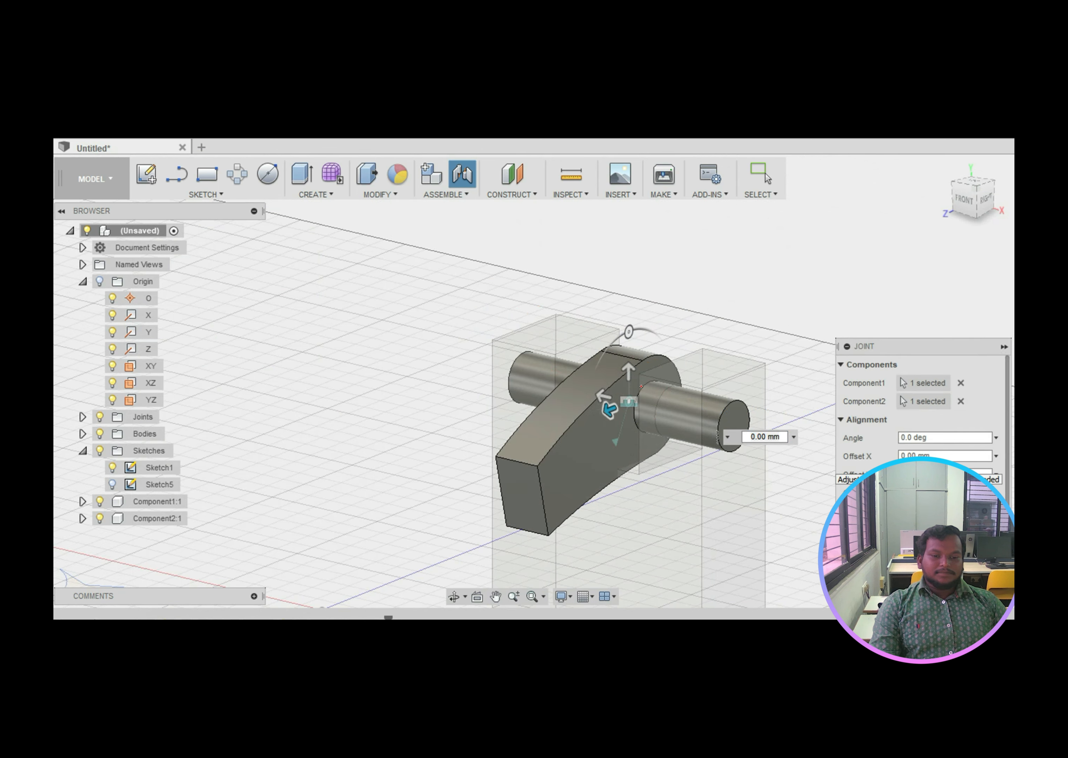
pyautogui.moveTo(587, 465)
pyautogui.mouseDown()
pyautogui.moveTo(577, 435)
pyautogui.moveTo(604, 351)
pyautogui.moveTo(594, 353)
pyautogui.moveTo(601, 370)
pyautogui.moveTo(580, 333)
pyautogui.moveTo(576, 353)
pyautogui.moveTo(603, 344)
pyautogui.moveTo(614, 321)
pyautogui.mouseUp()
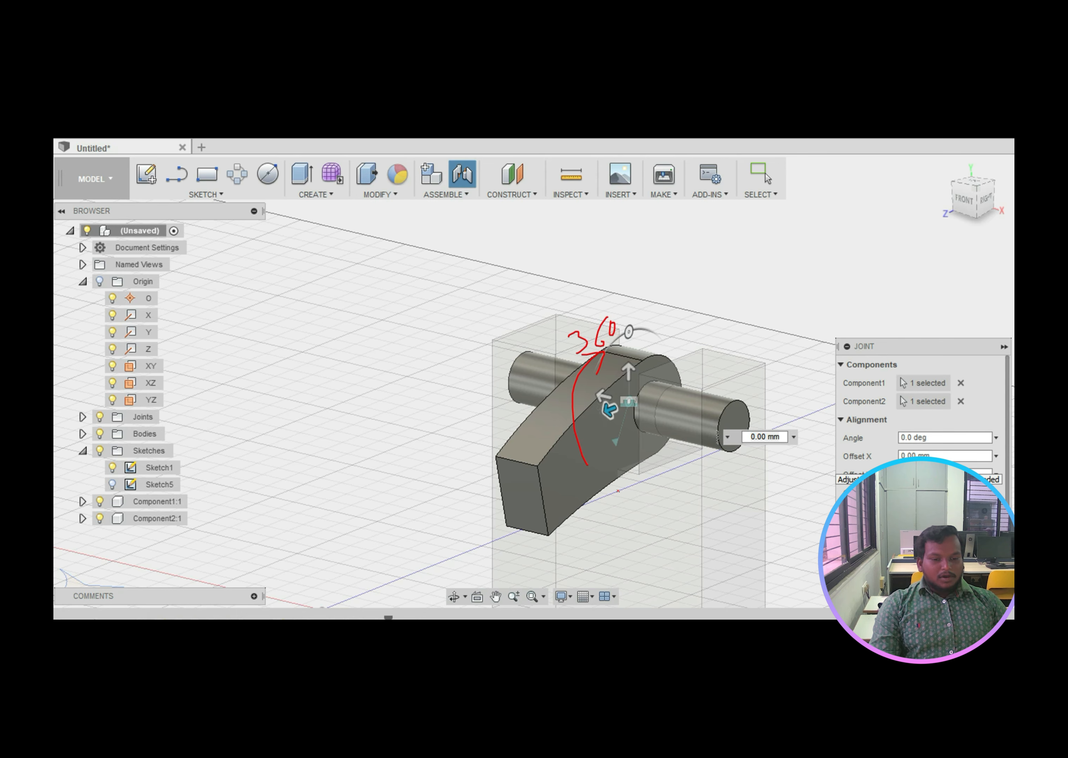
pyautogui.moveTo(631, 474)
pyautogui.mouseDown()
pyautogui.moveTo(602, 491)
pyautogui.moveTo(748, 445)
pyautogui.mouseUp()
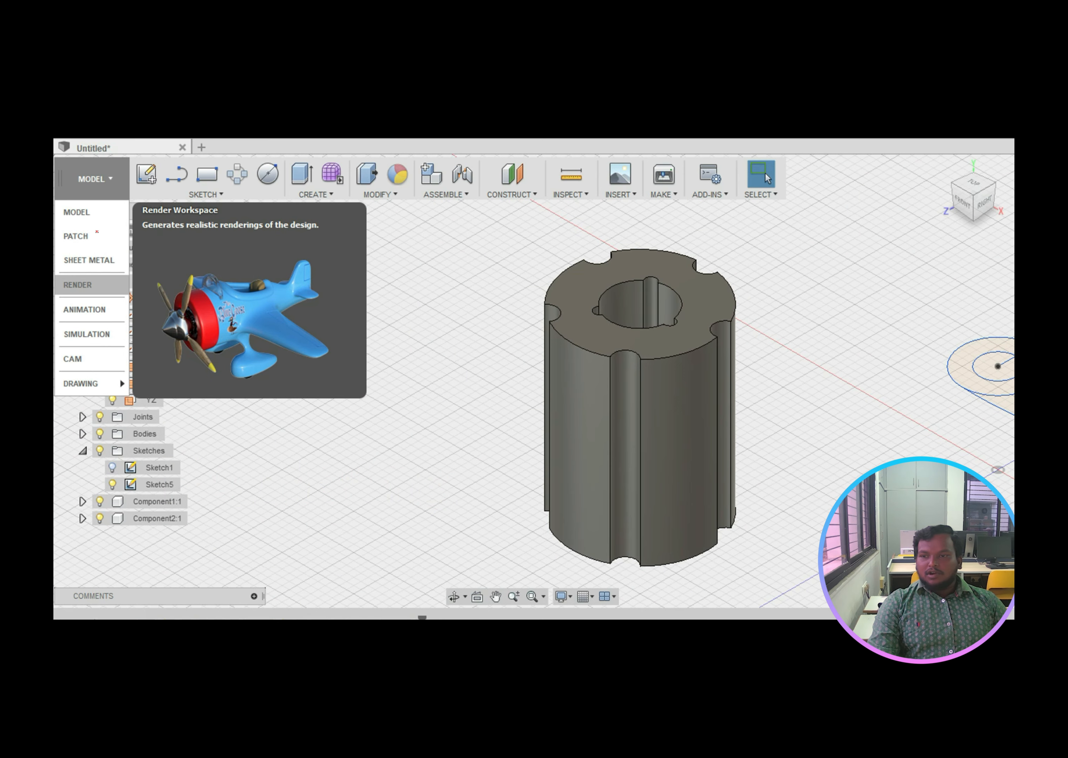
# Step: Mark the current workspace and Render, ticking off modelling, Animation, Simulation, CAM and Drawing
pyautogui.moveTo(86, 167)
pyautogui.mouseDown()
pyautogui.moveTo(98, 201)
pyautogui.moveTo(83, 167)
pyautogui.mouseUp()
pyautogui.moveTo(87, 275)
pyautogui.mouseDown()
pyautogui.moveTo(54, 280)
pyautogui.moveTo(127, 293)
pyautogui.moveTo(60, 267)
pyautogui.mouseUp()
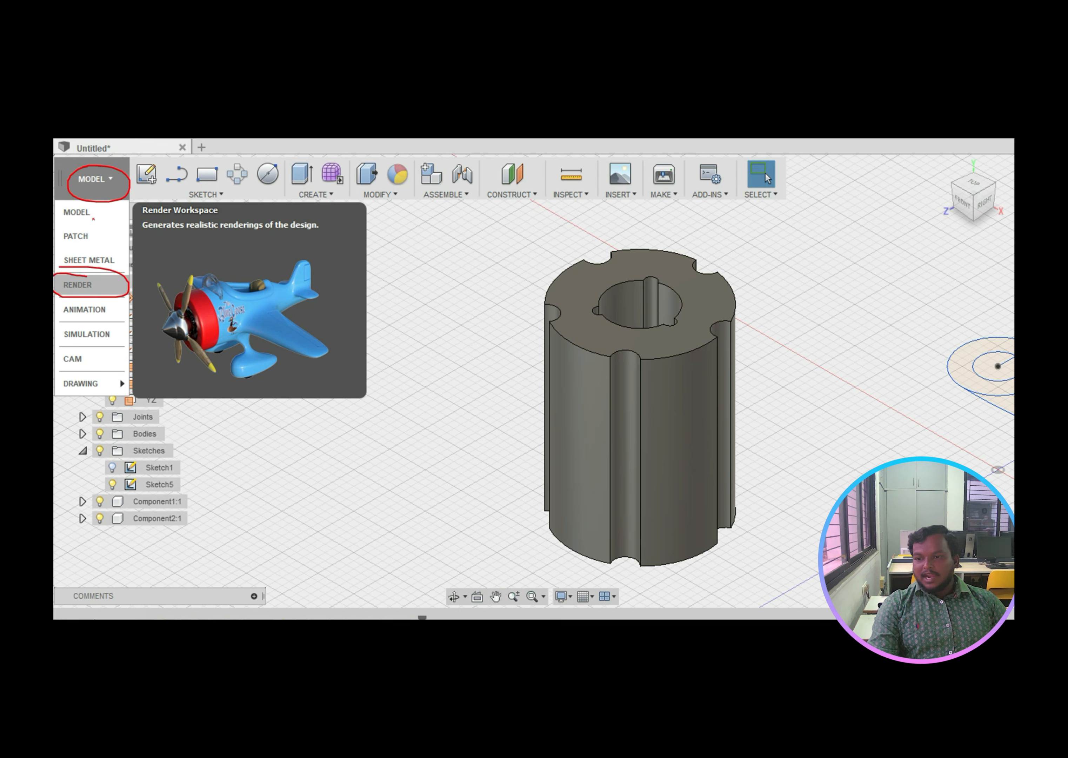
pyautogui.moveTo(73, 214); pyautogui.dragTo(120, 206)
pyautogui.moveTo(71, 242)
pyautogui.mouseDown()
pyautogui.moveTo(117, 222)
pyautogui.moveTo(139, 238)
pyautogui.mouseUp()
pyautogui.moveTo(103, 285)
pyautogui.mouseDown()
pyautogui.moveTo(112, 299)
pyautogui.moveTo(142, 265)
pyautogui.moveTo(151, 286)
pyautogui.mouseUp()
pyautogui.moveTo(105, 333)
pyautogui.mouseDown()
pyautogui.moveTo(129, 321)
pyautogui.moveTo(148, 337)
pyautogui.mouseUp()
pyautogui.moveTo(112, 383); pyautogui.dragTo(140, 361)
pyautogui.moveTo(83, 159)
pyautogui.mouseDown()
pyautogui.moveTo(74, 166)
pyautogui.moveTo(132, 185)
pyautogui.moveTo(84, 161)
pyautogui.mouseUp()
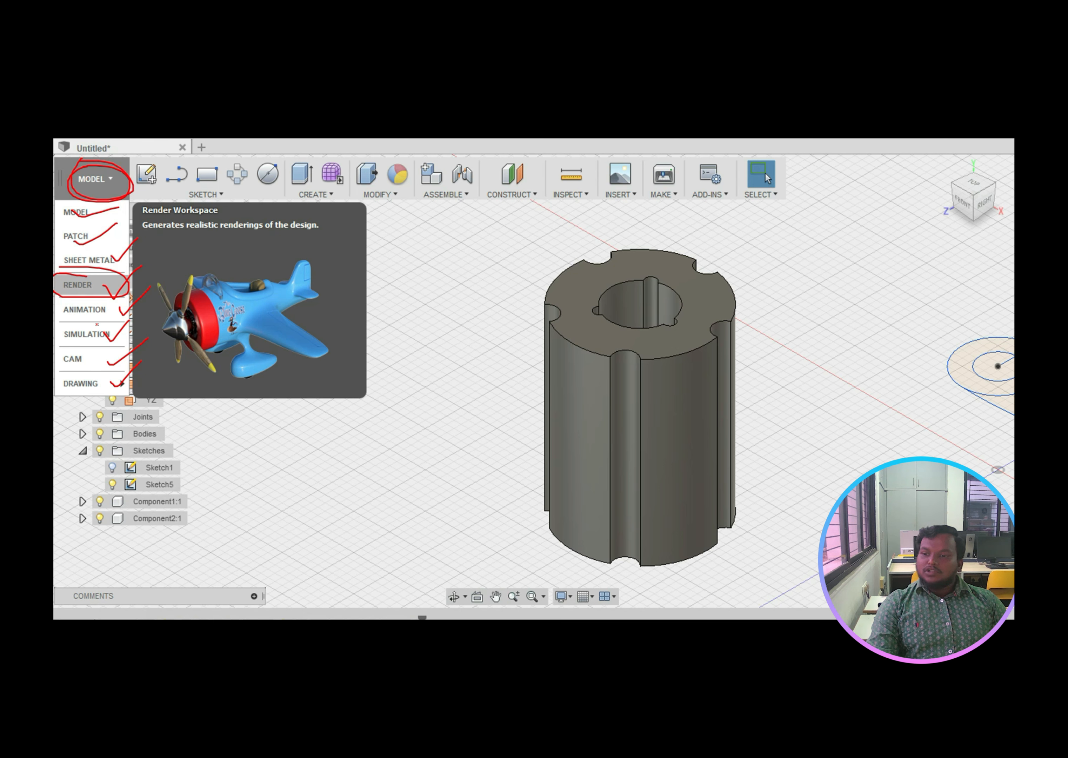
pyautogui.moveTo(77, 283); pyautogui.dragTo(108, 272)
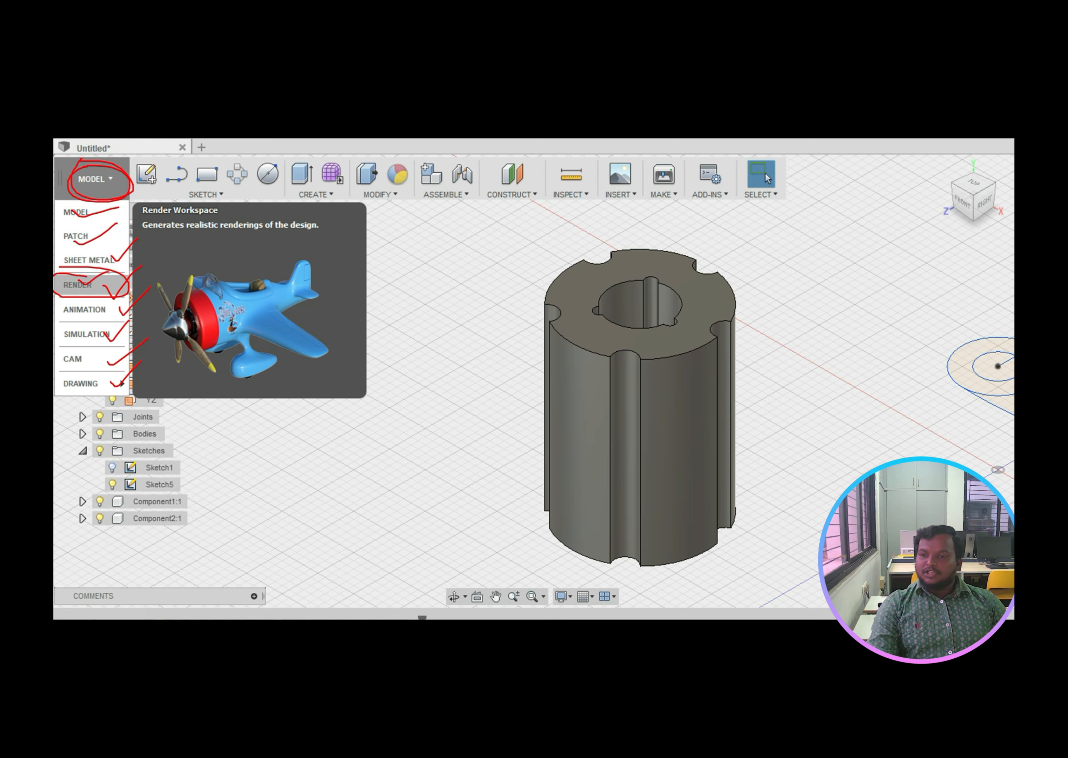
# Step: Circle the top of the extruded cylinder and handwrite an extrusion label beside it
pyautogui.moveTo(569, 224)
pyautogui.mouseDown()
pyautogui.moveTo(518, 365)
pyautogui.moveTo(777, 276)
pyautogui.moveTo(577, 212)
pyautogui.moveTo(535, 254)
pyautogui.mouseUp()
pyautogui.moveTo(408, 299)
pyautogui.mouseDown()
pyautogui.moveTo(397, 304)
pyautogui.moveTo(422, 309)
pyautogui.mouseUp()
pyautogui.moveTo(421, 296)
pyautogui.mouseDown()
pyautogui.moveTo(421, 312)
pyautogui.moveTo(439, 310)
pyautogui.moveTo(447, 284)
pyautogui.moveTo(466, 288)
pyautogui.moveTo(491, 271)
pyautogui.mouseUp()
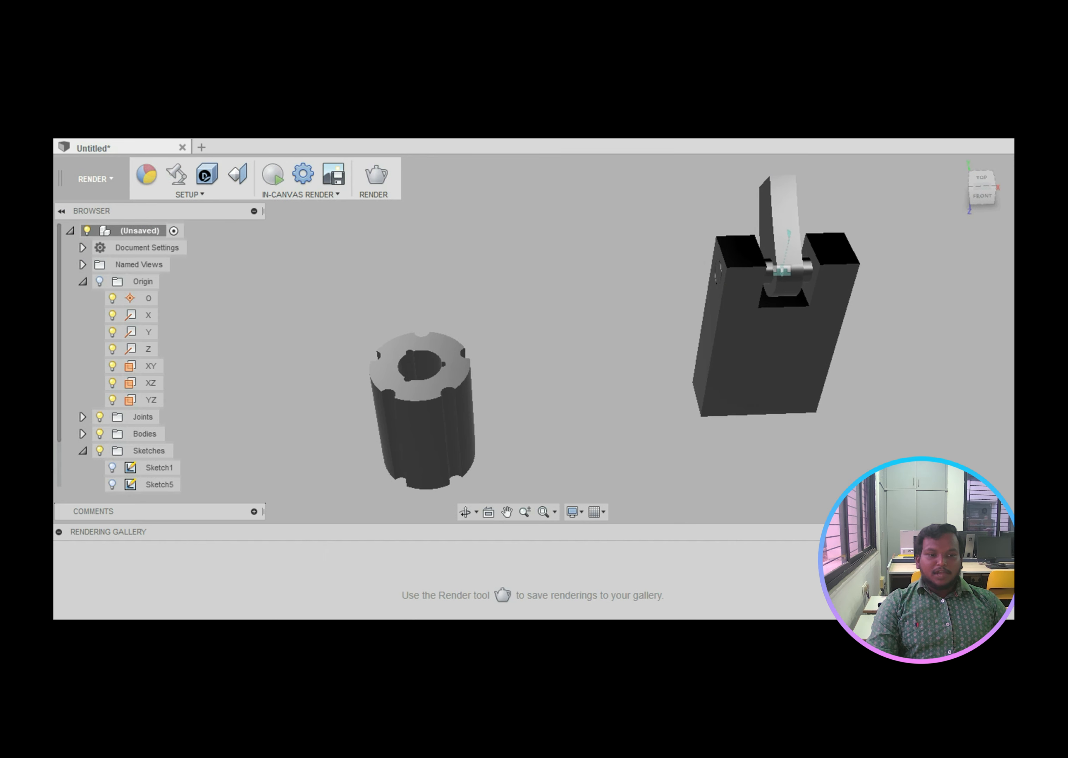
# Step: Circle the clevis block and cylinder top, then highlight the render setup options
pyautogui.moveTo(737, 220)
pyautogui.mouseDown()
pyautogui.moveTo(662, 288)
pyautogui.moveTo(669, 238)
pyautogui.mouseUp()
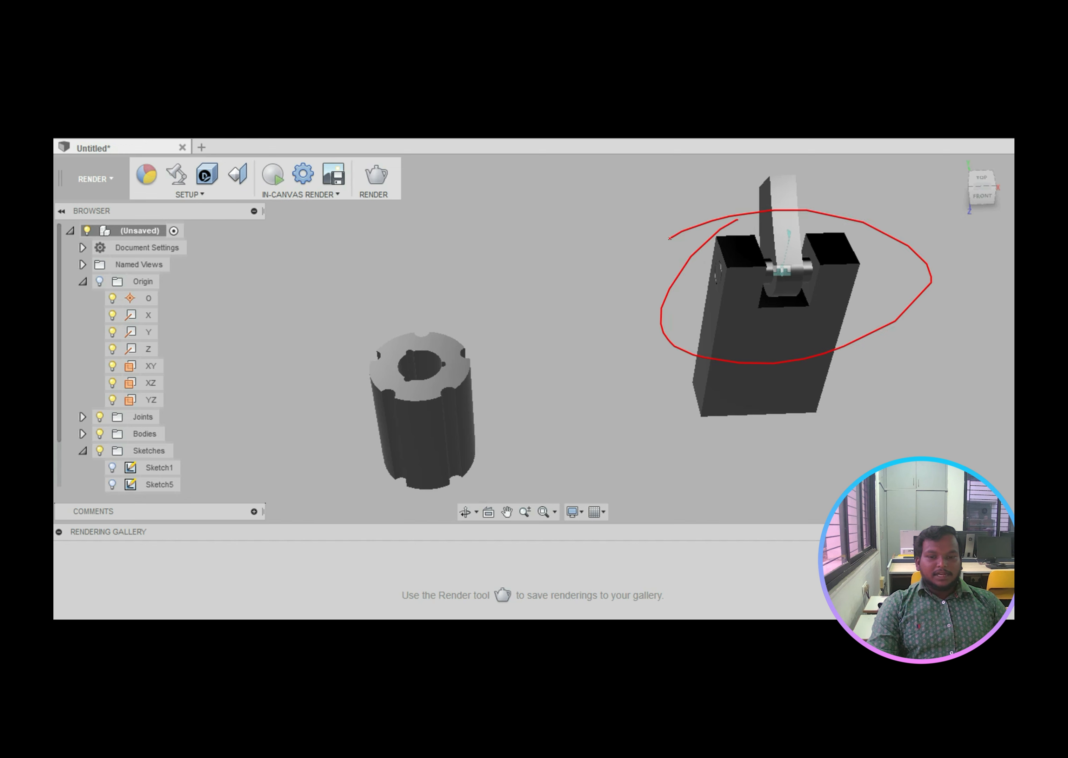
pyautogui.moveTo(400, 310)
pyautogui.mouseDown()
pyautogui.moveTo(483, 350)
pyautogui.moveTo(316, 323)
pyautogui.mouseUp()
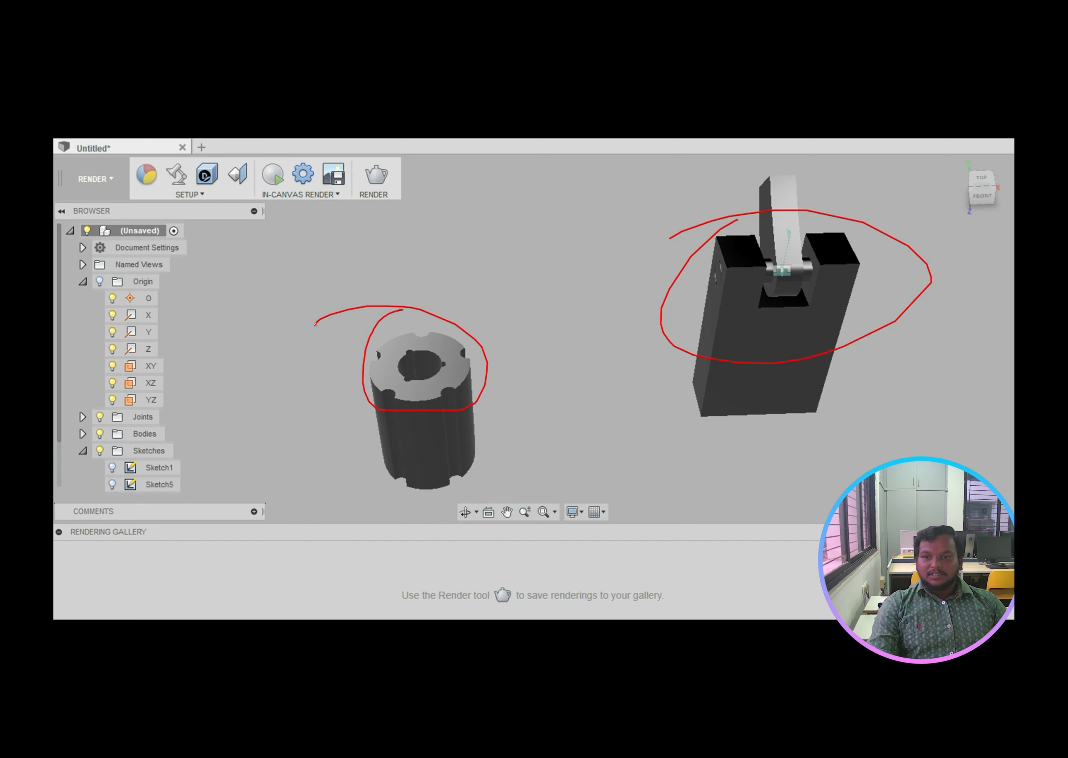
pyautogui.press('Right')
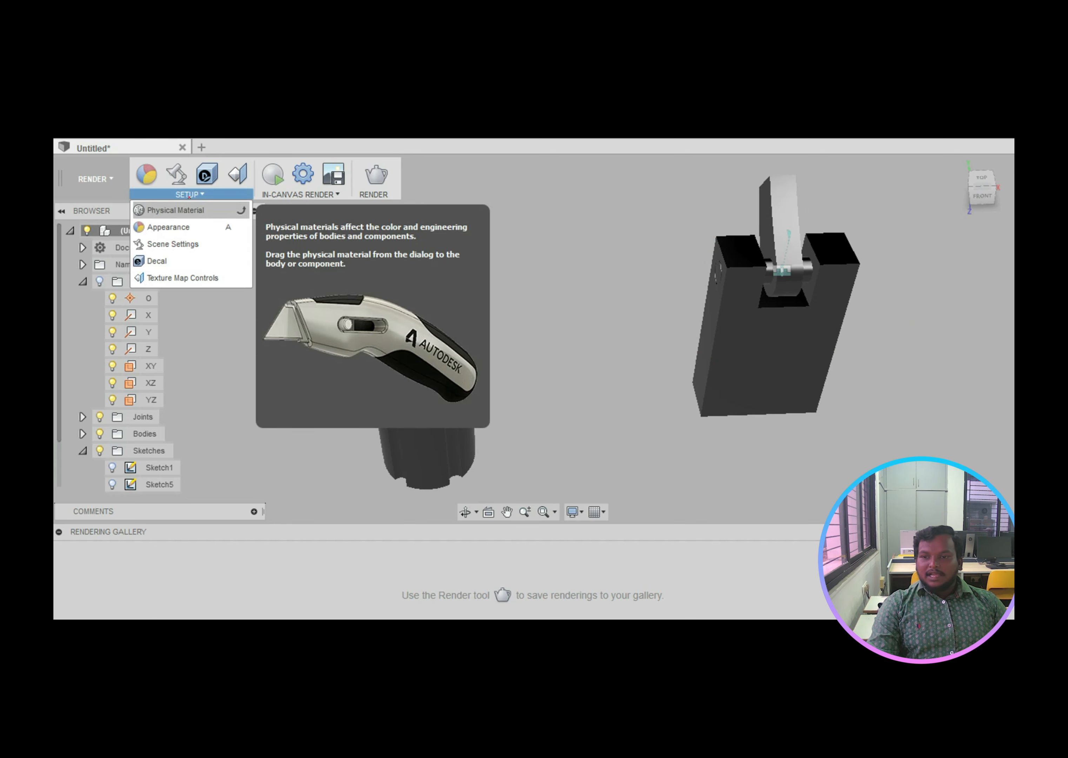
pyautogui.press('Left')
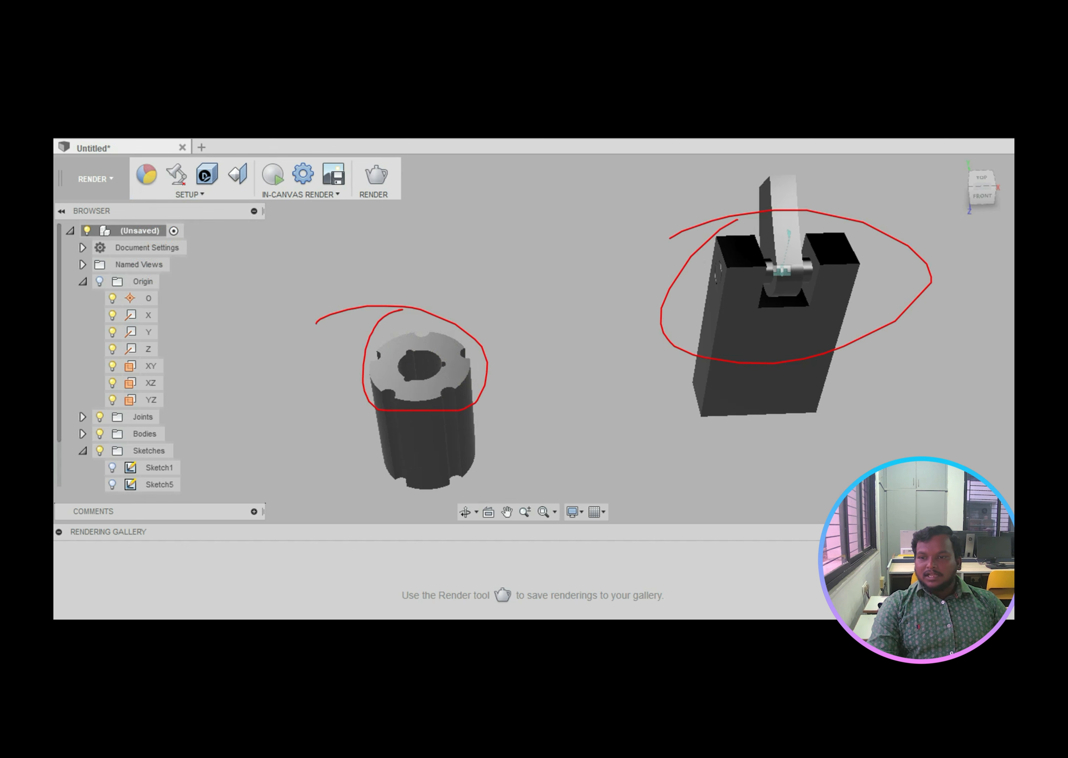
pyautogui.moveTo(184, 183)
pyautogui.mouseDown()
pyautogui.moveTo(191, 220)
pyautogui.moveTo(222, 193)
pyautogui.moveTo(166, 186)
pyautogui.moveTo(197, 269)
pyautogui.mouseUp()
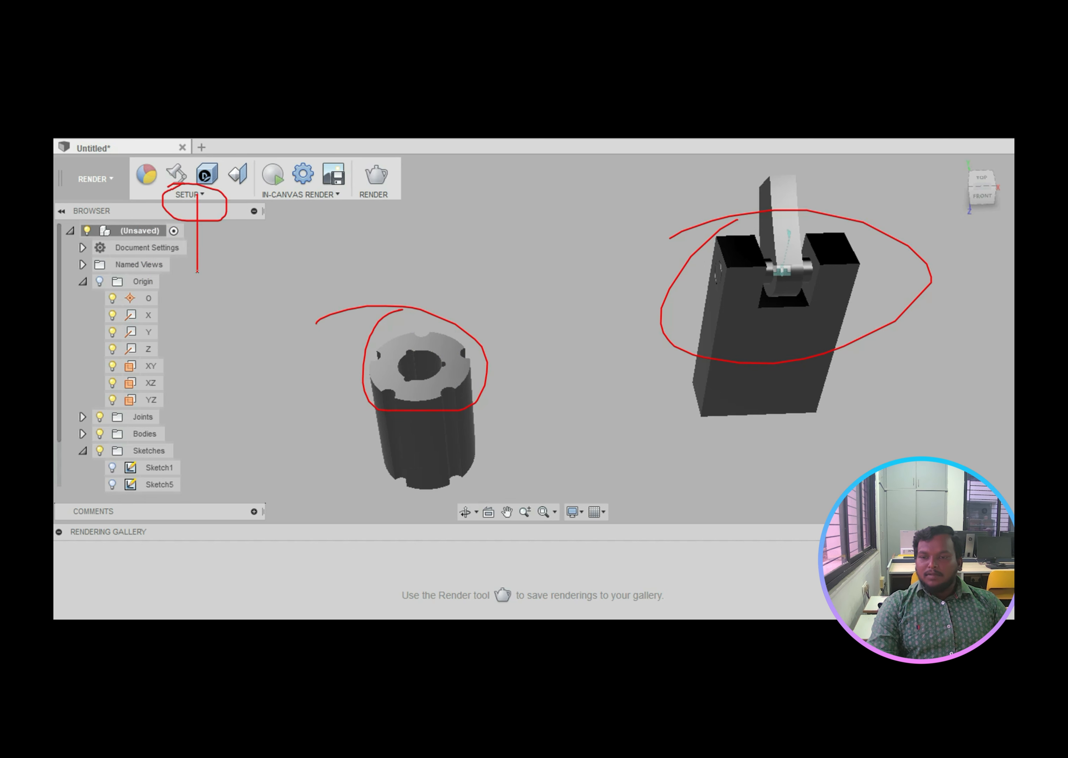
pyautogui.press('Right')
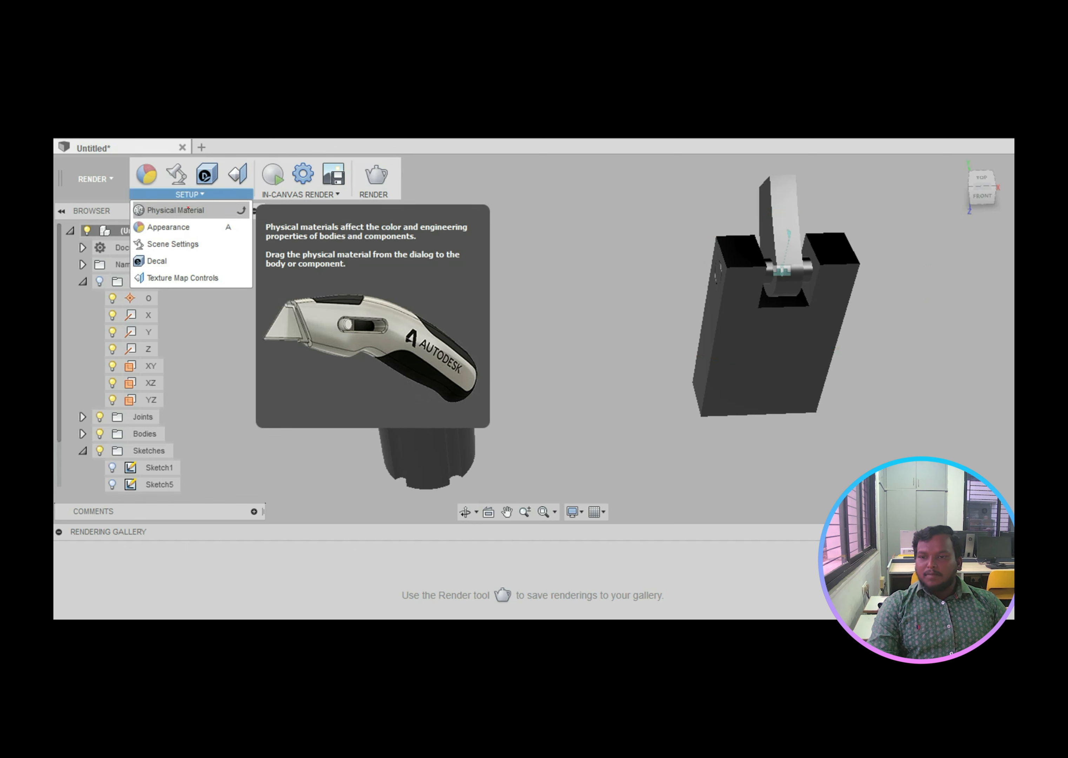
# Step: Tick Physical Material and Decal, underlining how materials change engineering properties and are applied by dragging
pyautogui.moveTo(194, 213)
pyautogui.mouseDown()
pyautogui.moveTo(229, 212)
pyautogui.moveTo(200, 248)
pyautogui.moveTo(234, 228)
pyautogui.mouseUp()
pyautogui.moveTo(163, 259); pyautogui.dragTo(231, 260)
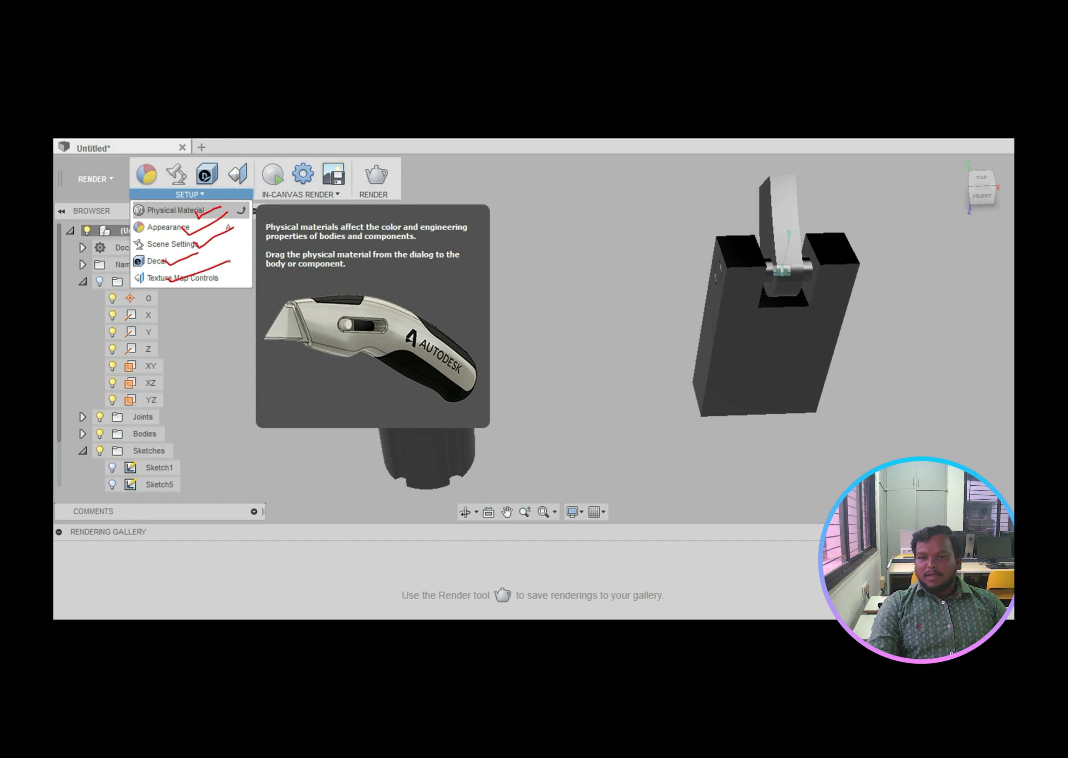
pyautogui.moveTo(200, 204)
pyautogui.mouseDown()
pyautogui.moveTo(136, 218)
pyautogui.moveTo(217, 220)
pyautogui.moveTo(214, 203)
pyautogui.moveTo(236, 190)
pyautogui.mouseUp()
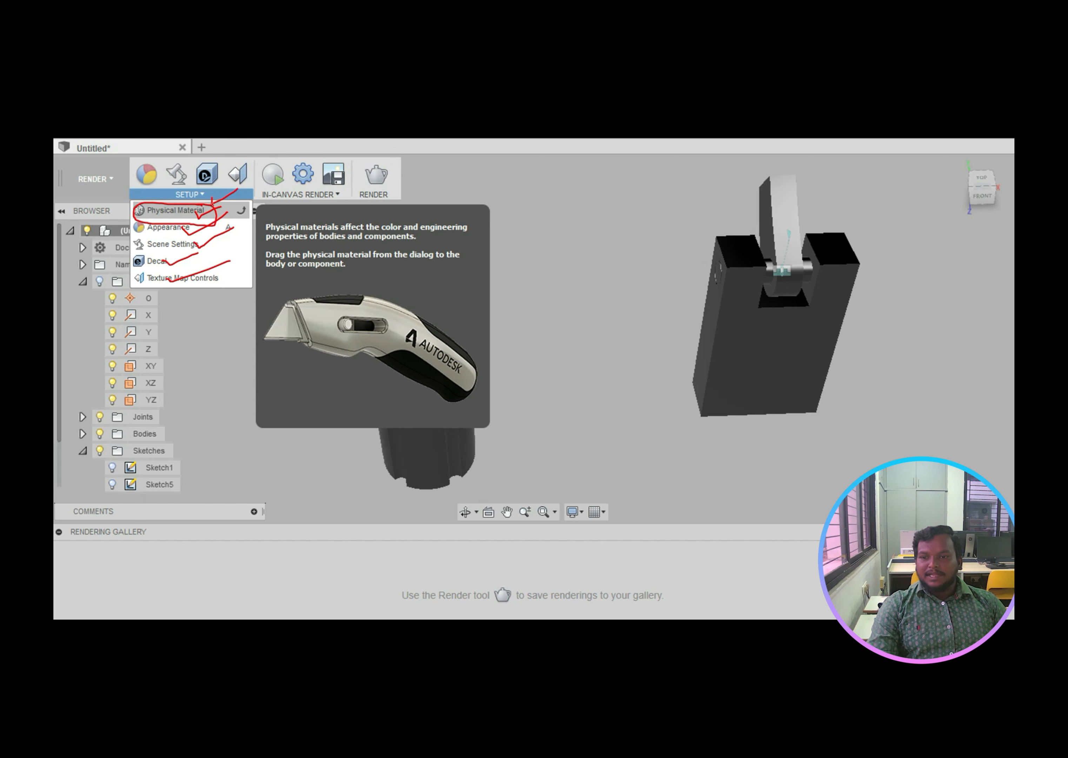
pyautogui.moveTo(273, 231); pyautogui.dragTo(466, 230)
pyautogui.moveTo(272, 243); pyautogui.dragTo(419, 242)
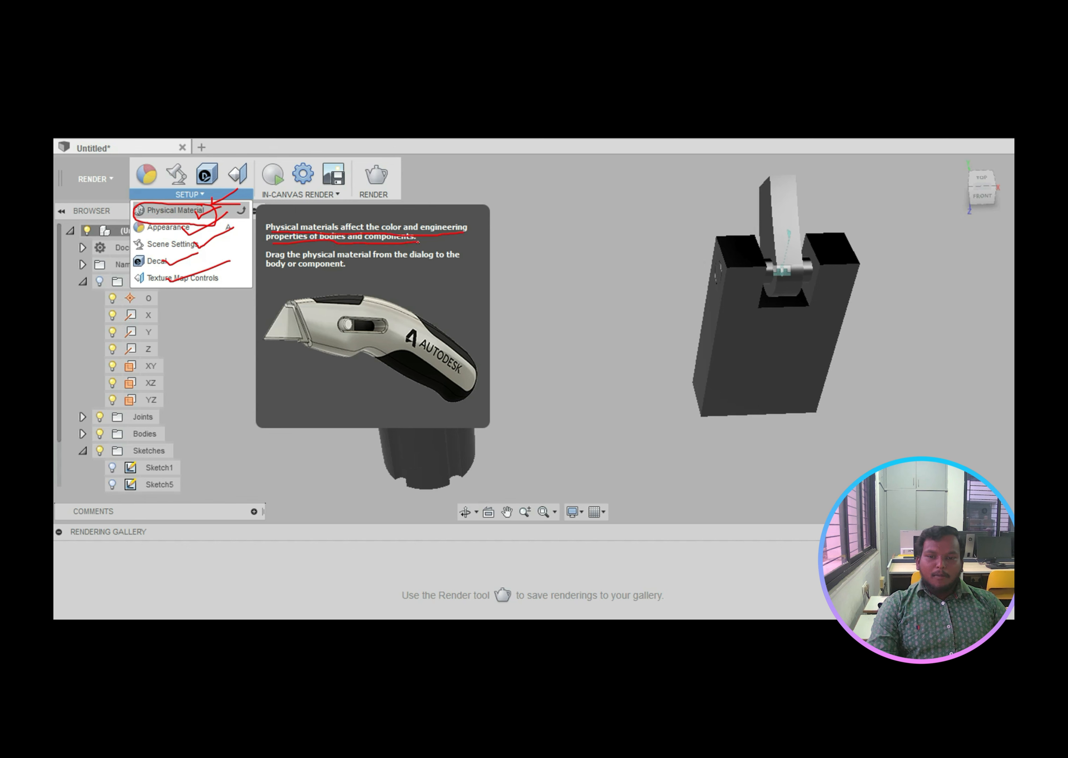
pyautogui.moveTo(269, 258); pyautogui.dragTo(444, 258)
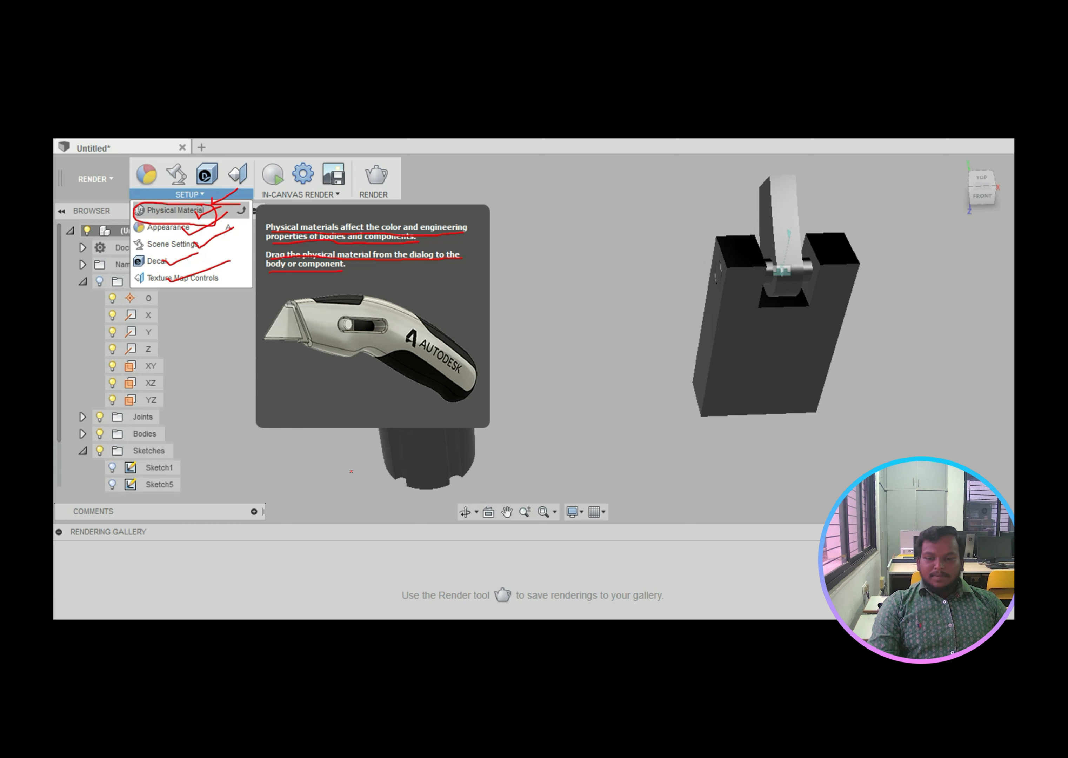
# Step: Mark near the cylinder, draw an arrow at the block, and handwrite a note beneath it
pyautogui.moveTo(331, 487); pyautogui.dragTo(343, 474)
pyautogui.moveTo(615, 338)
pyautogui.mouseDown()
pyautogui.moveTo(671, 328)
pyautogui.moveTo(659, 347)
pyautogui.mouseUp()
pyautogui.moveTo(622, 279)
pyautogui.mouseDown()
pyautogui.moveTo(625, 303)
pyautogui.moveTo(626, 279)
pyautogui.mouseUp()
pyautogui.moveTo(593, 393)
pyautogui.mouseDown()
pyautogui.moveTo(651, 383)
pyautogui.moveTo(673, 358)
pyautogui.moveTo(674, 371)
pyautogui.moveTo(725, 388)
pyautogui.mouseUp()
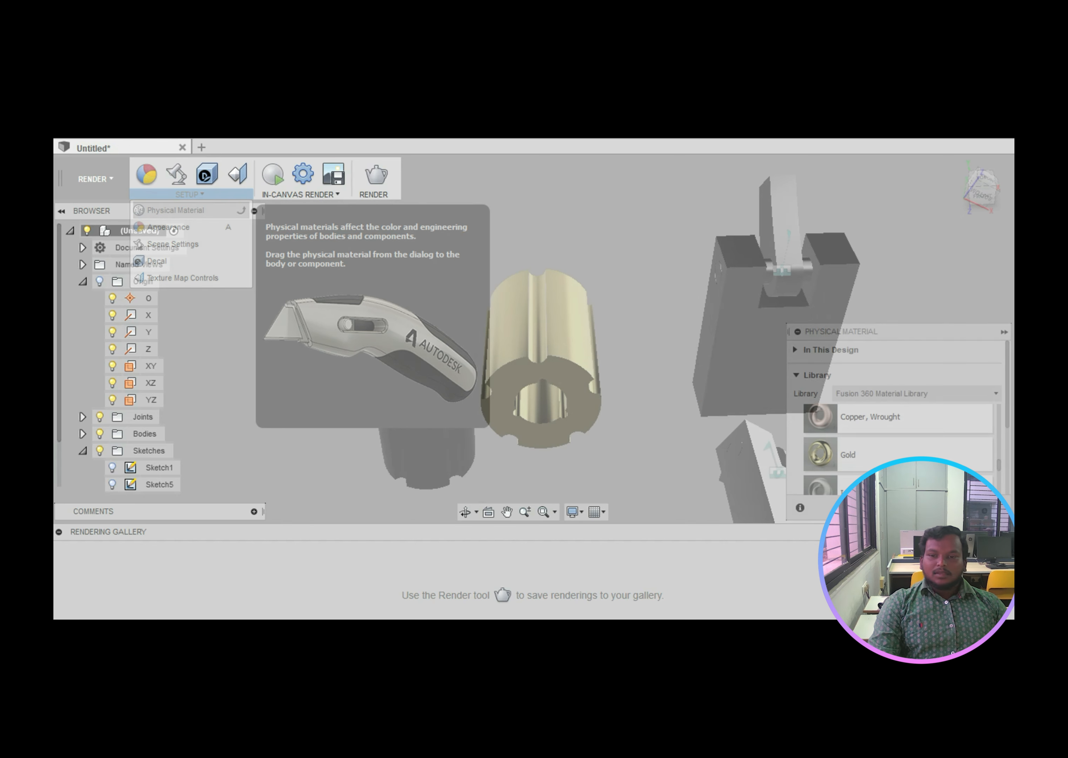
# Step: Circle the Physical Material panel and the Copper, Wrought and Gold entries, arrowing Gold to the cylinder
pyautogui.moveTo(867, 319)
pyautogui.mouseDown()
pyautogui.moveTo(811, 317)
pyautogui.moveTo(824, 345)
pyautogui.moveTo(824, 324)
pyautogui.mouseUp()
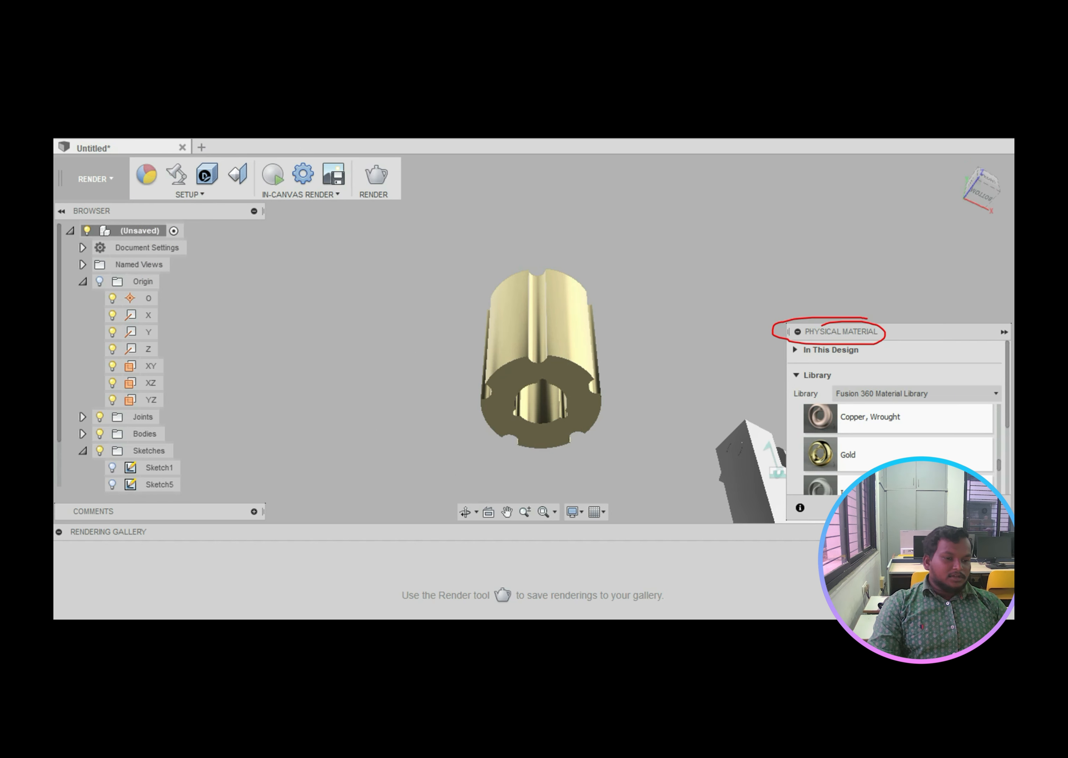
pyautogui.moveTo(896, 413)
pyautogui.mouseDown()
pyautogui.moveTo(828, 416)
pyautogui.moveTo(920, 409)
pyautogui.moveTo(860, 397)
pyautogui.mouseUp()
pyautogui.moveTo(855, 444)
pyautogui.mouseDown()
pyautogui.moveTo(865, 451)
pyautogui.moveTo(837, 451)
pyautogui.moveTo(834, 499)
pyautogui.mouseUp()
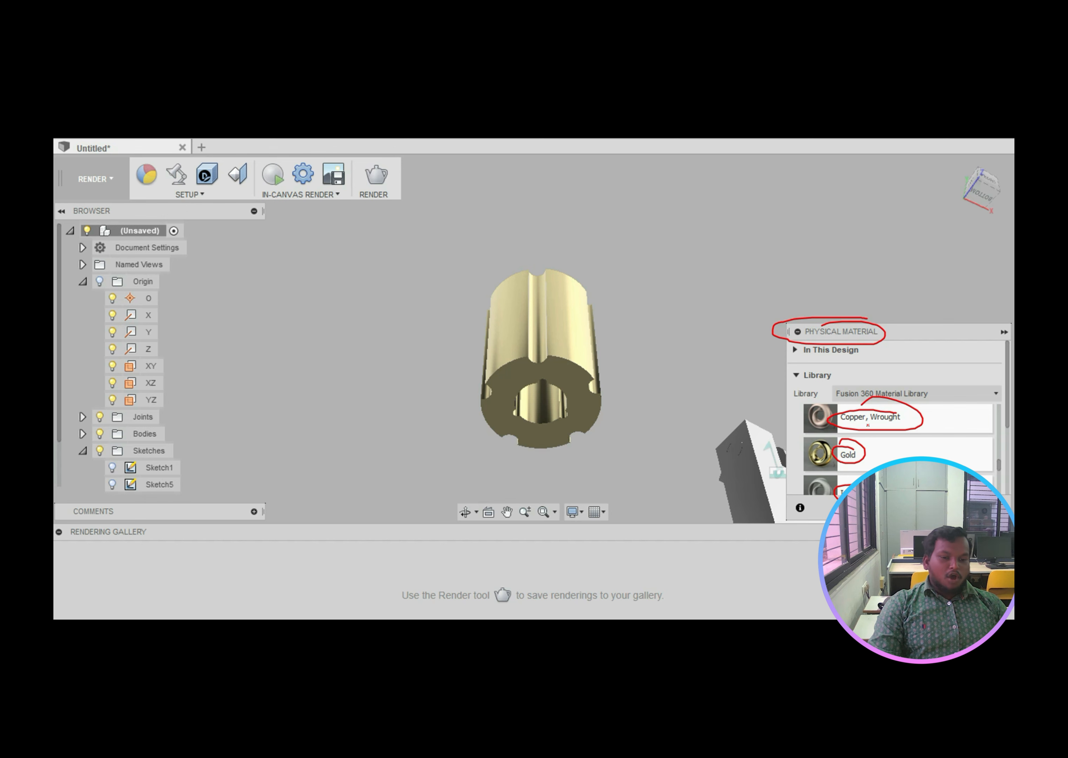
pyautogui.moveTo(829, 454)
pyautogui.mouseDown()
pyautogui.moveTo(676, 378)
pyautogui.moveTo(583, 358)
pyautogui.moveTo(612, 387)
pyautogui.mouseUp()
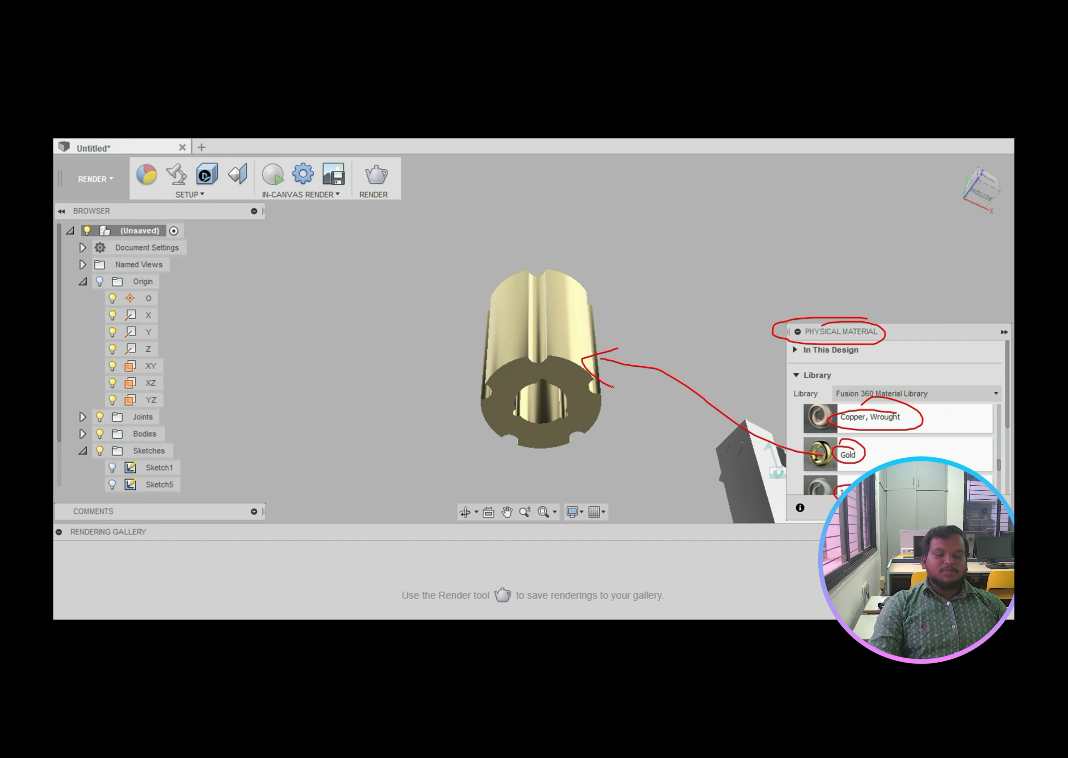
# Step: Arrow Gold onto the cylinder top again, underline Copper, Wrought, and annotate the gold cylinder
pyautogui.moveTo(528, 273)
pyautogui.mouseDown()
pyautogui.moveTo(553, 224)
pyautogui.moveTo(528, 271)
pyautogui.mouseUp()
pyautogui.moveTo(528, 272)
pyautogui.mouseDown()
pyautogui.moveTo(589, 230)
pyautogui.moveTo(594, 246)
pyautogui.moveTo(608, 232)
pyautogui.moveTo(640, 245)
pyautogui.mouseUp()
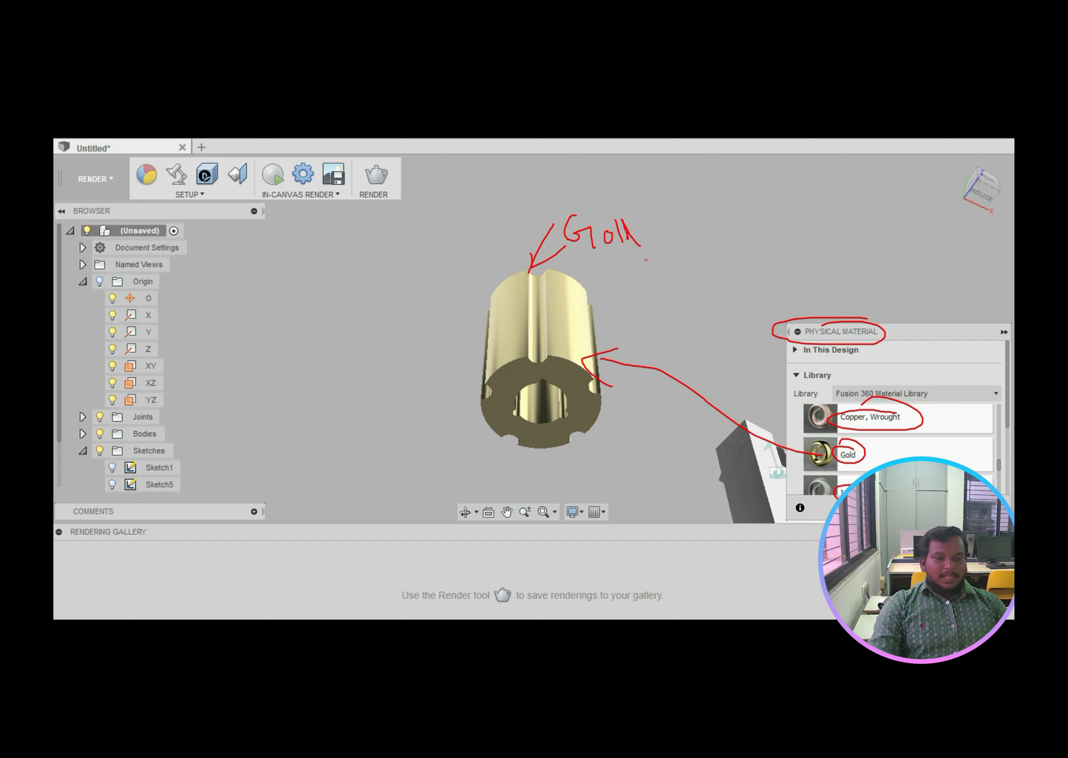
pyautogui.moveTo(816, 453)
pyautogui.mouseDown()
pyautogui.moveTo(583, 322)
pyautogui.moveTo(599, 331)
pyautogui.mouseUp()
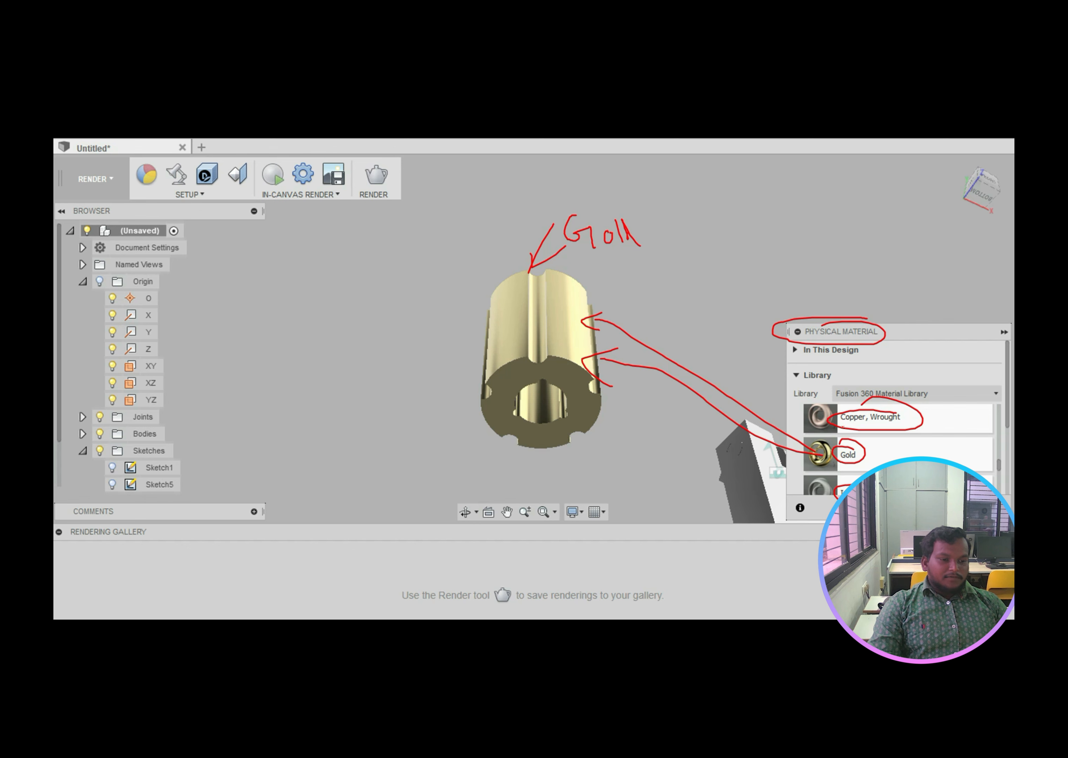
pyautogui.moveTo(839, 427); pyautogui.dragTo(865, 423)
pyautogui.moveTo(493, 269)
pyautogui.mouseDown()
pyautogui.moveTo(452, 338)
pyautogui.moveTo(629, 337)
pyautogui.moveTo(500, 279)
pyautogui.mouseUp()
pyautogui.moveTo(375, 274)
pyautogui.mouseDown()
pyautogui.moveTo(395, 284)
pyautogui.moveTo(398, 268)
pyautogui.moveTo(406, 287)
pyautogui.moveTo(408, 272)
pyautogui.moveTo(446, 263)
pyautogui.mouseUp()
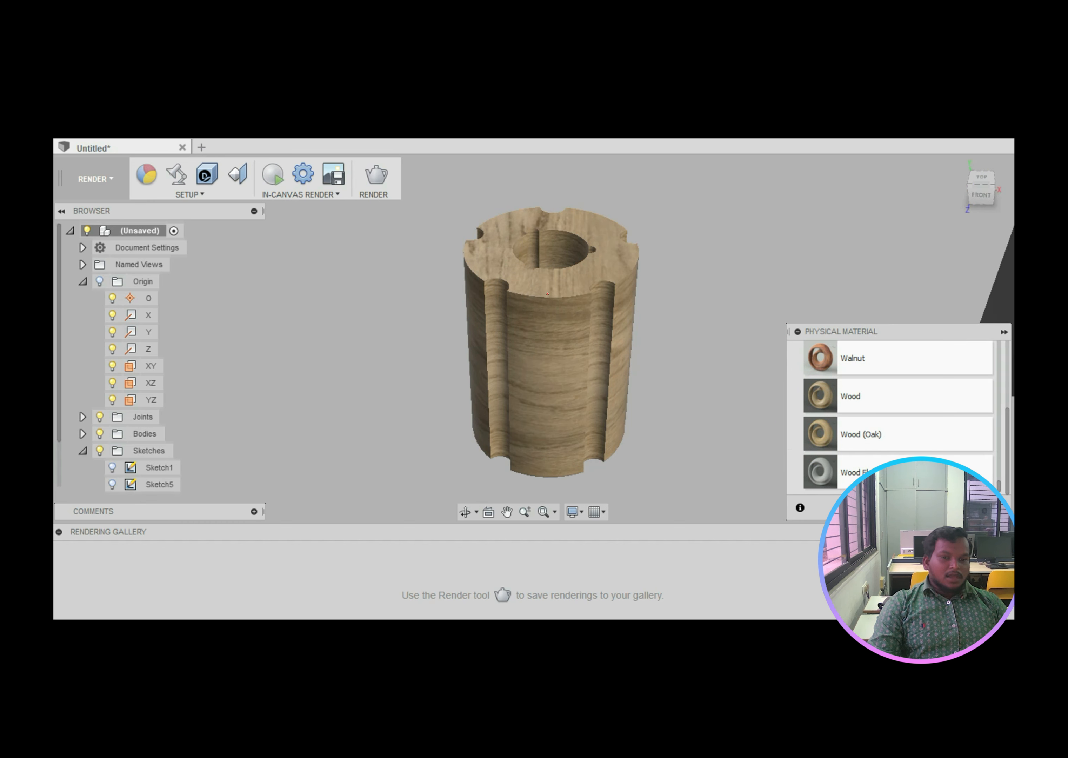
# Step: Arrow Wood (Oak) onto the cylinder, circle its wooden top, and highlight the render setup options
pyautogui.moveTo(808, 440)
pyautogui.mouseDown()
pyautogui.moveTo(613, 325)
pyautogui.moveTo(626, 343)
pyautogui.moveTo(639, 328)
pyautogui.mouseUp()
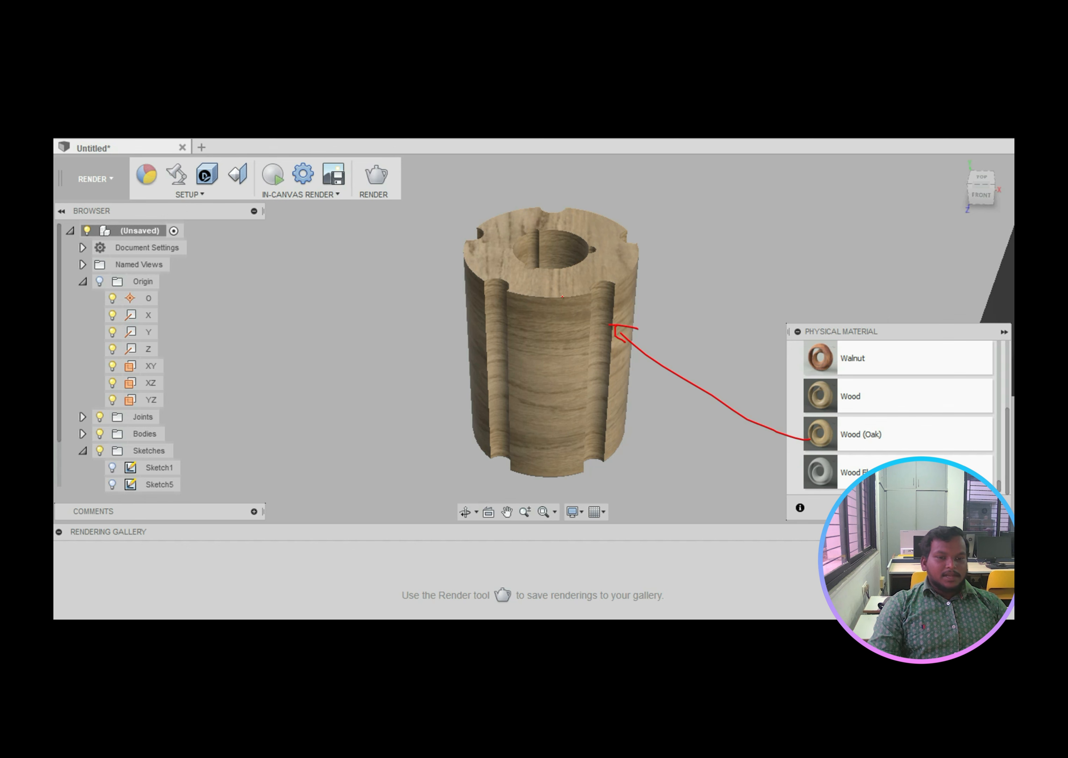
pyautogui.moveTo(565, 194)
pyautogui.mouseDown()
pyautogui.moveTo(463, 235)
pyautogui.moveTo(633, 212)
pyautogui.moveTo(549, 201)
pyautogui.moveTo(692, 295)
pyautogui.mouseUp()
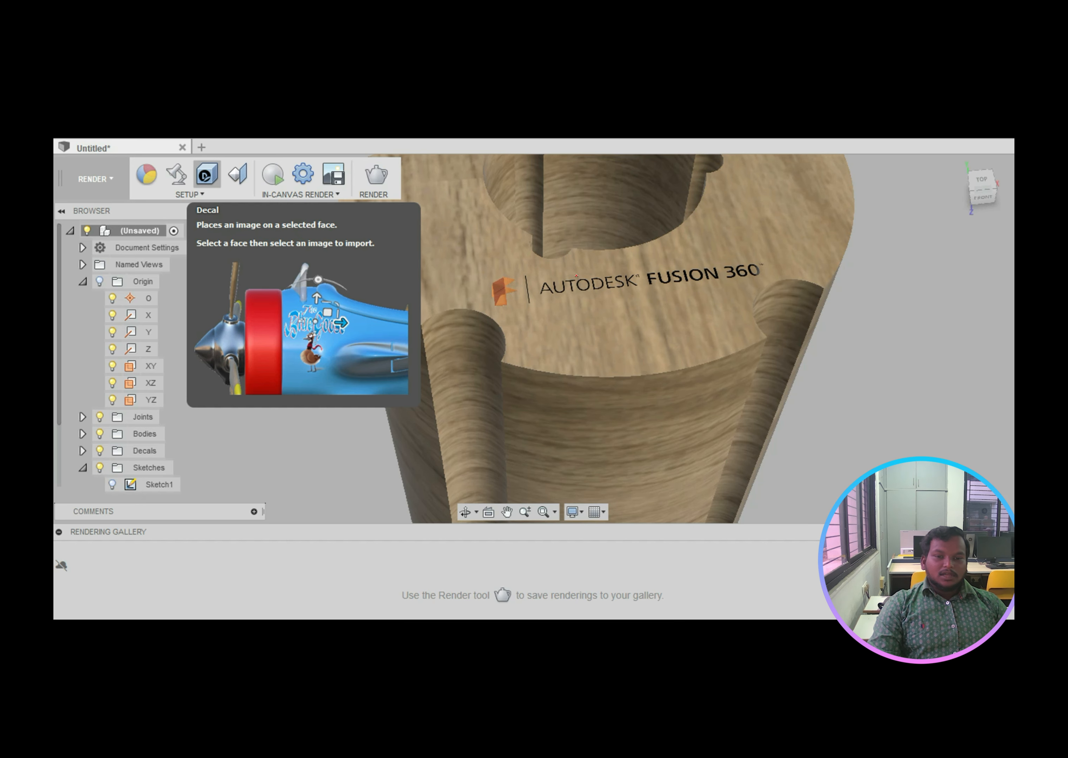
pyautogui.moveTo(201, 185)
pyautogui.mouseDown()
pyautogui.moveTo(178, 207)
pyautogui.moveTo(221, 193)
pyautogui.mouseUp()
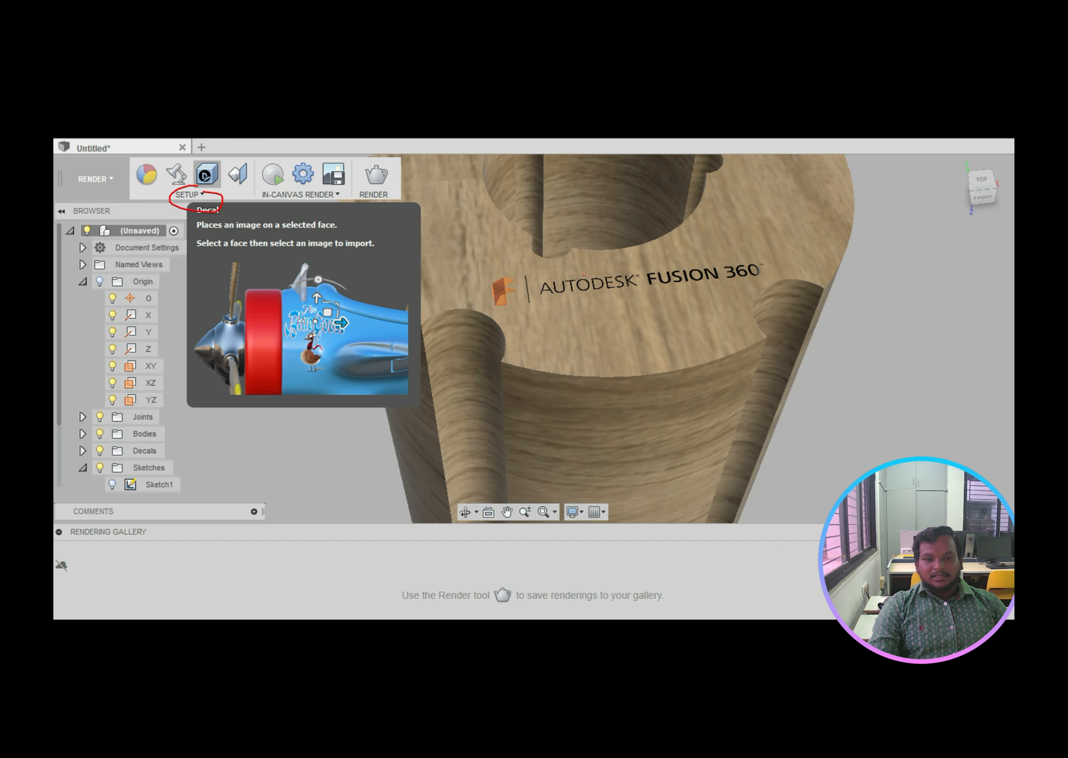
# Step: Circle the Autodesk Fusion 360 logo decal on the render and the black clevis block
pyautogui.moveTo(583, 274)
pyautogui.mouseDown()
pyautogui.moveTo(459, 295)
pyautogui.moveTo(570, 311)
pyautogui.moveTo(792, 288)
pyautogui.moveTo(585, 265)
pyautogui.moveTo(482, 274)
pyautogui.mouseUp()
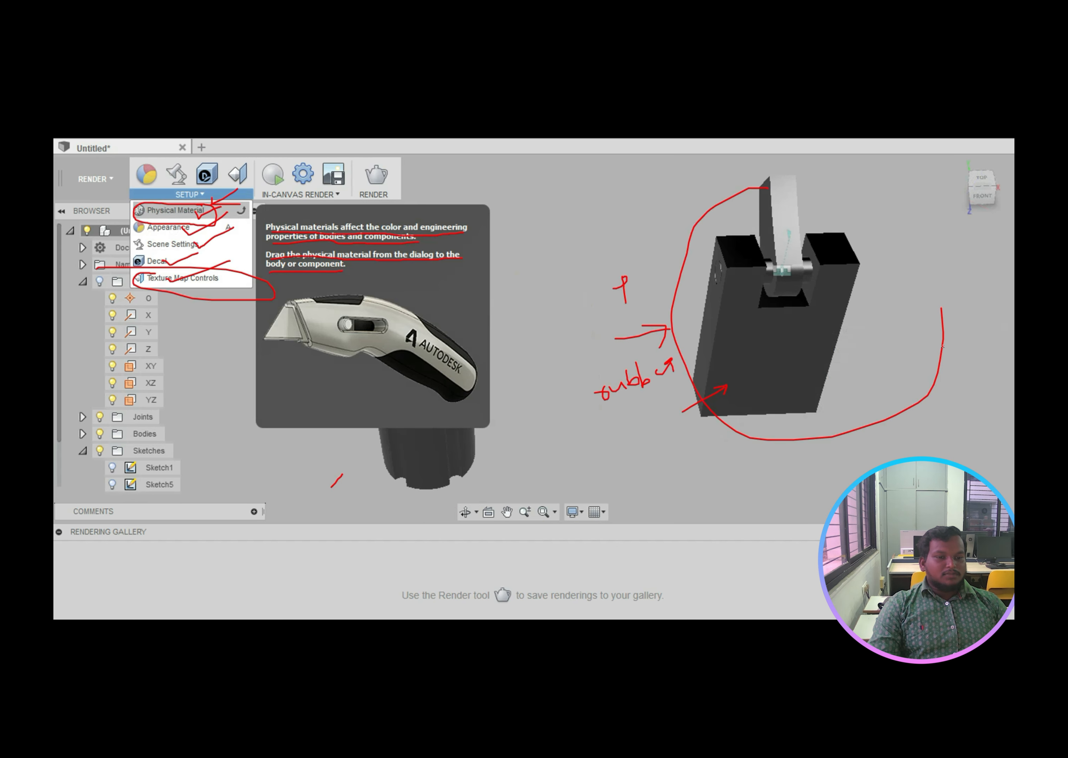
pyautogui.moveTo(943, 347)
pyautogui.mouseDown()
pyautogui.moveTo(678, 348)
pyautogui.moveTo(829, 221)
pyautogui.moveTo(819, 406)
pyautogui.moveTo(808, 313)
pyautogui.mouseUp()
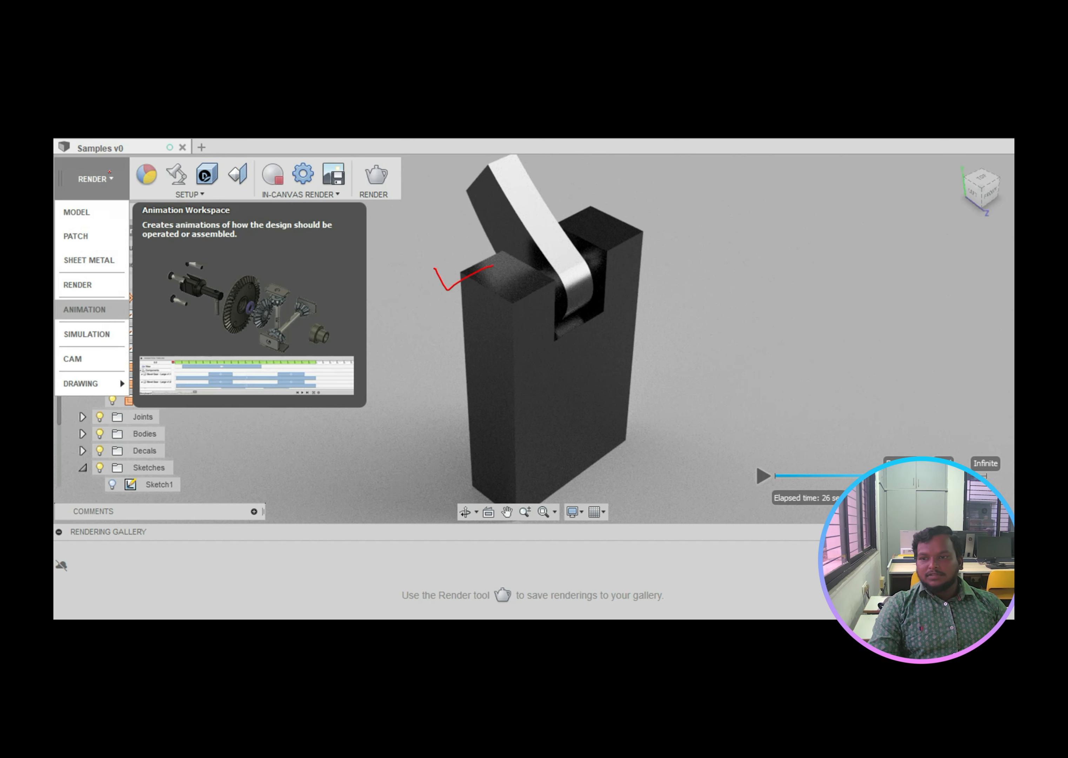
# Step: Mark the Render and Animation workspaces and timeline, then the arm's top edge and play control
pyautogui.moveTo(107, 171)
pyautogui.mouseDown()
pyautogui.moveTo(75, 173)
pyautogui.moveTo(105, 199)
pyautogui.moveTo(86, 164)
pyautogui.mouseUp()
pyautogui.moveTo(103, 295)
pyautogui.mouseDown()
pyautogui.moveTo(53, 285)
pyautogui.moveTo(94, 329)
pyautogui.moveTo(132, 305)
pyautogui.moveTo(69, 291)
pyautogui.mouseUp()
pyautogui.moveTo(237, 345)
pyautogui.mouseDown()
pyautogui.moveTo(186, 338)
pyautogui.moveTo(137, 376)
pyautogui.moveTo(351, 370)
pyautogui.moveTo(187, 339)
pyautogui.mouseUp()
pyautogui.moveTo(618, 287); pyautogui.dragTo(673, 278)
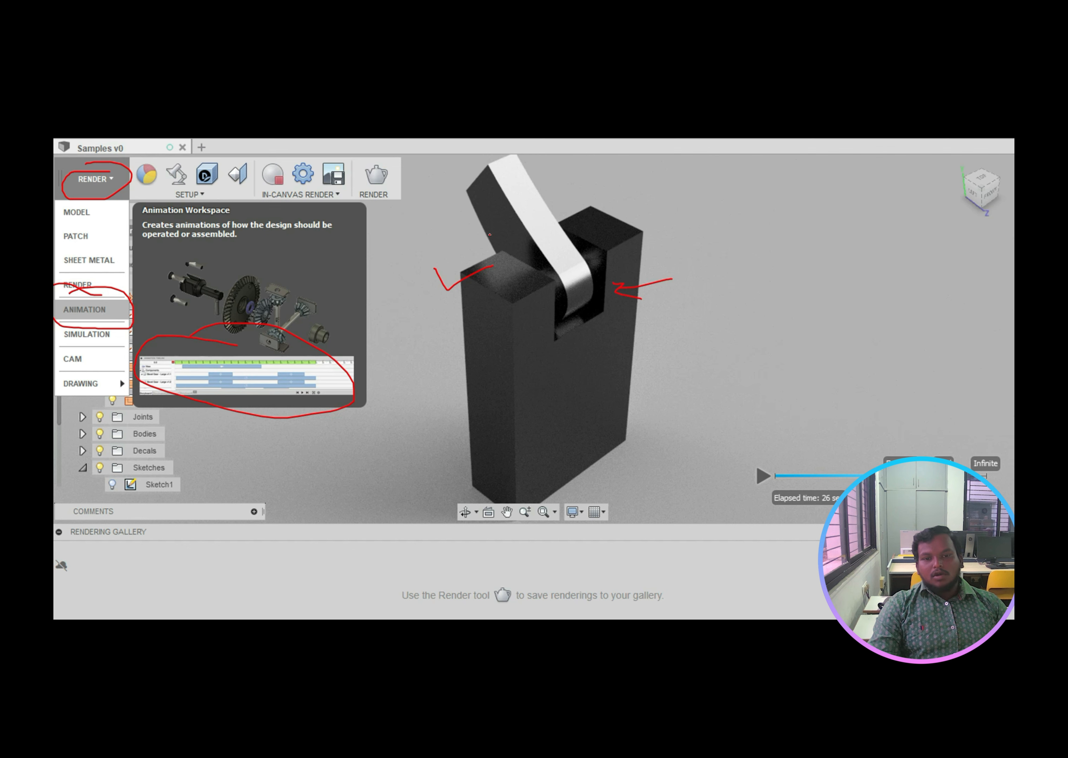
pyautogui.moveTo(450, 227)
pyautogui.mouseDown()
pyautogui.moveTo(471, 209)
pyautogui.moveTo(480, 235)
pyautogui.mouseUp()
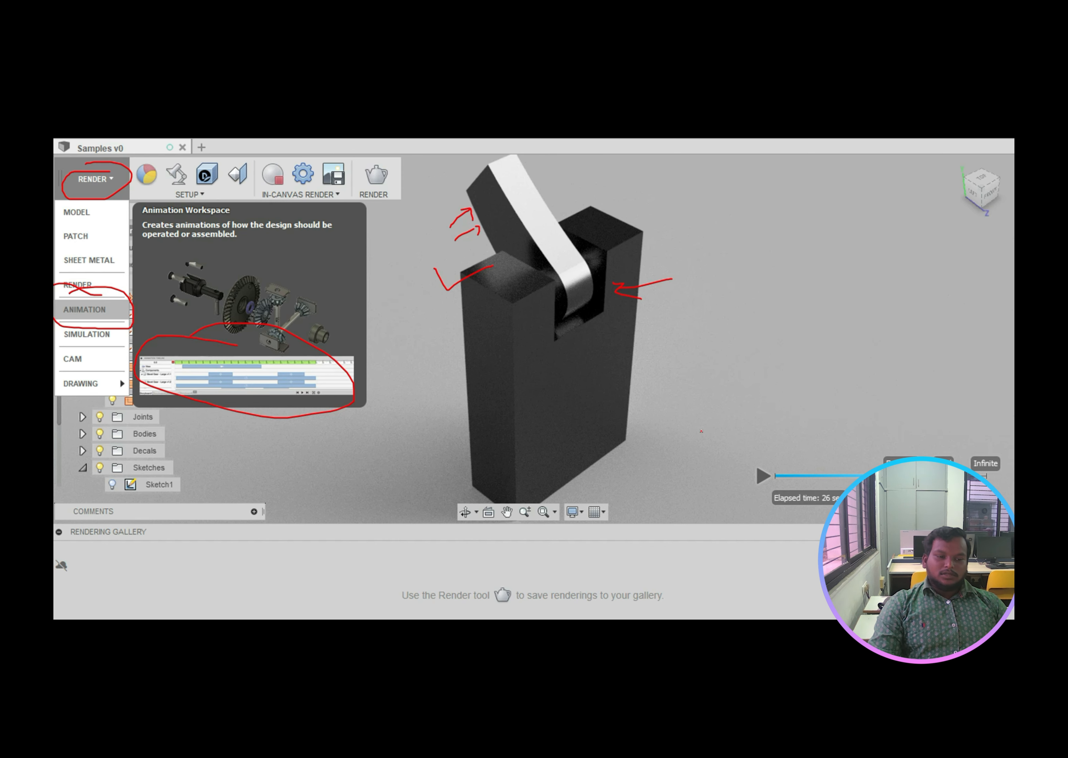
pyautogui.moveTo(772, 465)
pyautogui.mouseDown()
pyautogui.moveTo(750, 487)
pyautogui.moveTo(739, 446)
pyautogui.mouseUp()
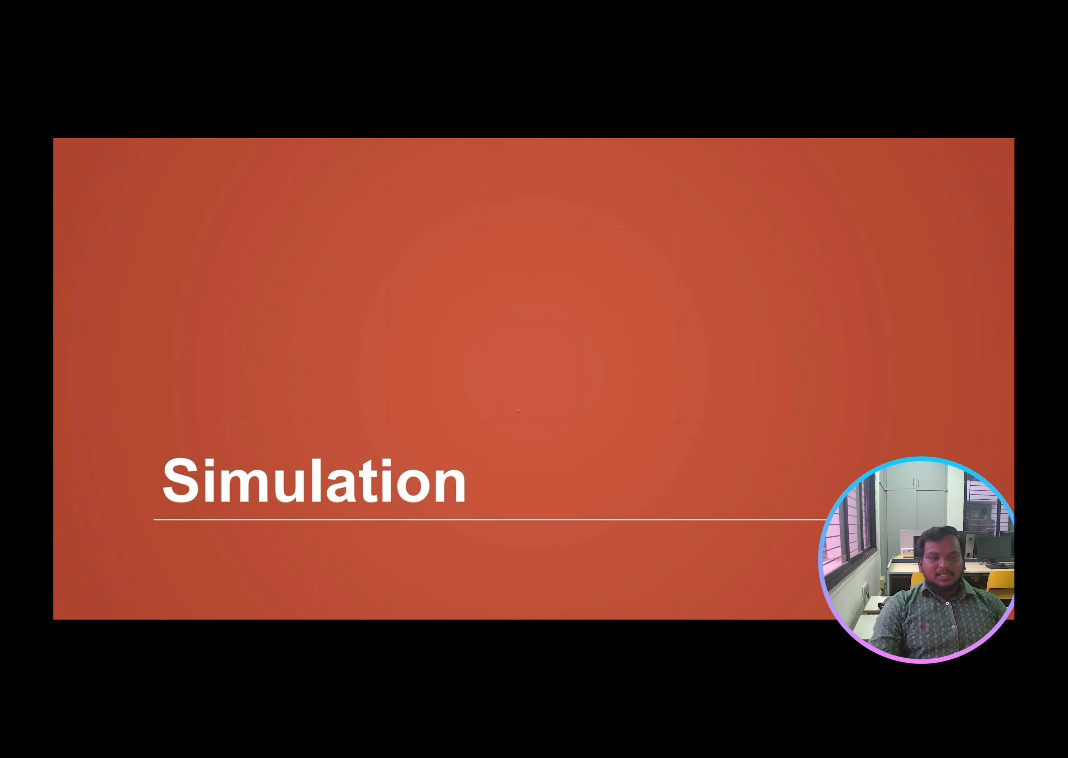
# Step: Circle the Simulation heading on the title slide
pyautogui.moveTo(447, 458)
pyautogui.mouseDown()
pyautogui.moveTo(239, 419)
pyautogui.moveTo(160, 522)
pyautogui.moveTo(450, 485)
pyautogui.moveTo(366, 456)
pyautogui.mouseUp()
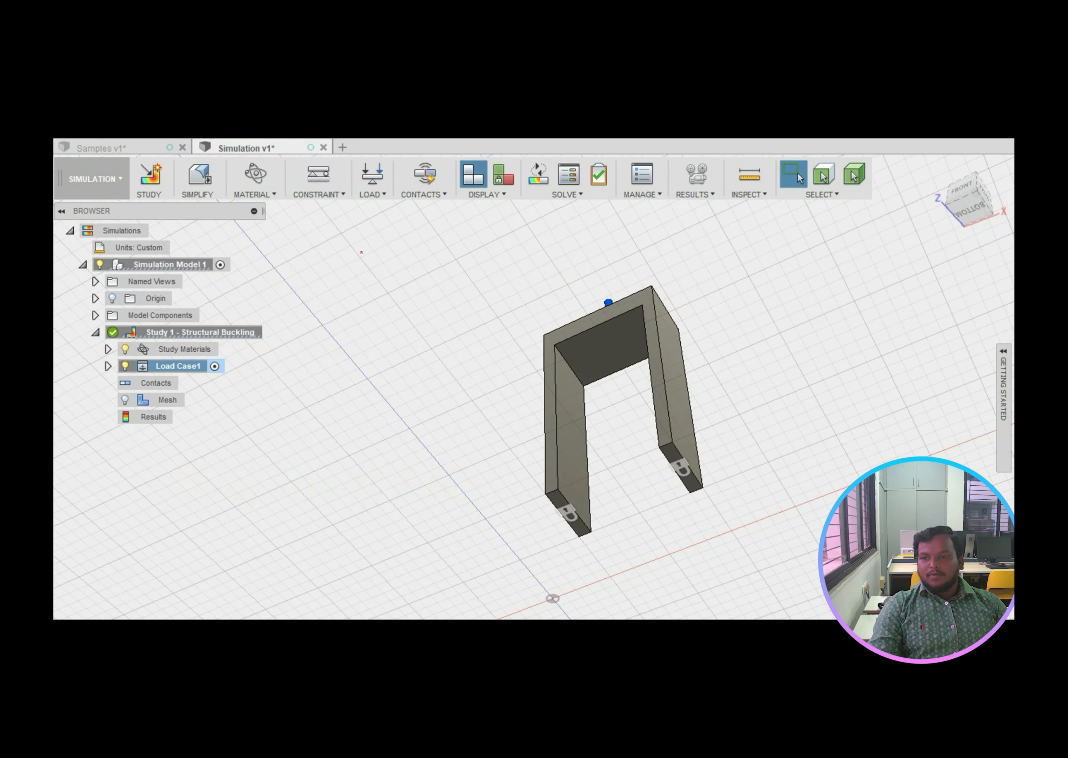
# Step: Link Study 1 and Load Case1 in the tree, circle the U-frame, and arrow its top-face load
pyautogui.moveTo(100, 183)
pyautogui.mouseDown()
pyautogui.moveTo(84, 338)
pyautogui.moveTo(54, 340)
pyautogui.moveTo(128, 327)
pyautogui.moveTo(83, 337)
pyautogui.mouseUp()
pyautogui.moveTo(592, 288)
pyautogui.mouseDown()
pyautogui.moveTo(545, 299)
pyautogui.moveTo(763, 476)
pyautogui.moveTo(546, 288)
pyautogui.mouseUp()
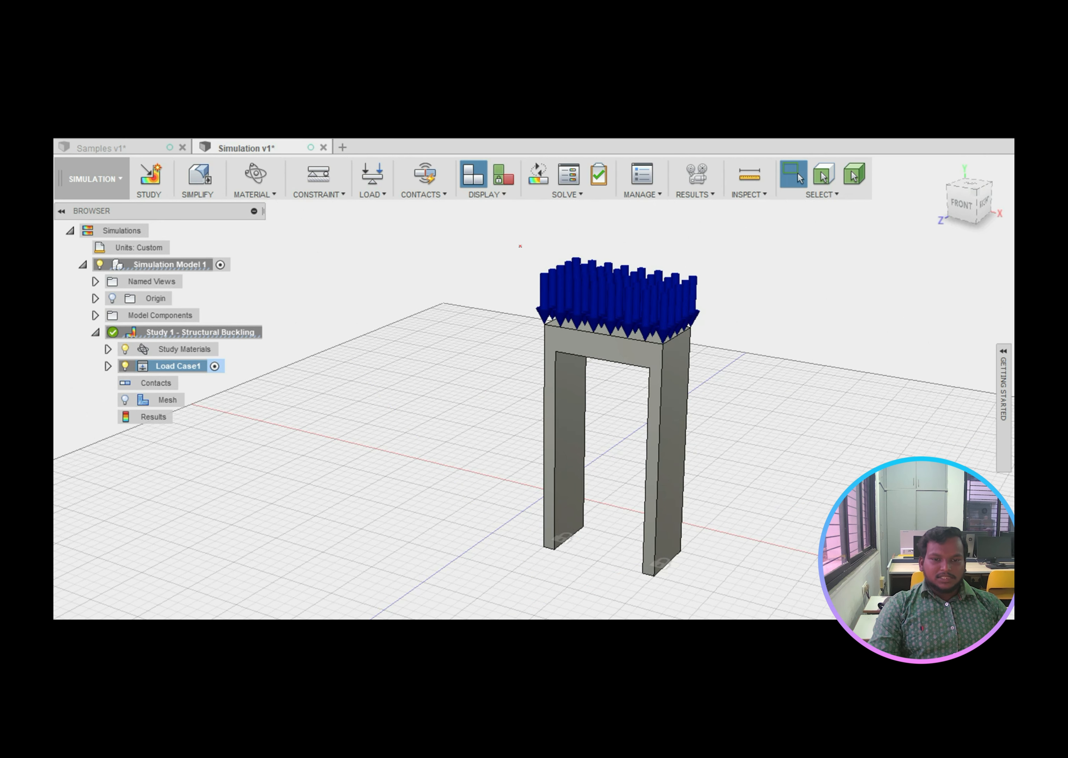
pyautogui.moveTo(519, 241); pyautogui.dragTo(518, 275)
pyautogui.moveTo(518, 275); pyautogui.dragTo(528, 263)
pyautogui.moveTo(498, 304)
pyautogui.mouseDown()
pyautogui.moveTo(548, 292)
pyautogui.moveTo(532, 306)
pyautogui.mouseUp()
pyautogui.moveTo(378, 296)
pyautogui.mouseDown()
pyautogui.moveTo(390, 321)
pyautogui.moveTo(409, 303)
pyautogui.moveTo(430, 308)
pyautogui.moveTo(436, 280)
pyautogui.moveTo(440, 302)
pyautogui.mouseUp()
pyautogui.moveTo(659, 345)
pyautogui.mouseDown()
pyautogui.moveTo(550, 332)
pyautogui.moveTo(555, 310)
pyautogui.moveTo(597, 280)
pyautogui.moveTo(706, 320)
pyautogui.moveTo(651, 347)
pyautogui.mouseUp()
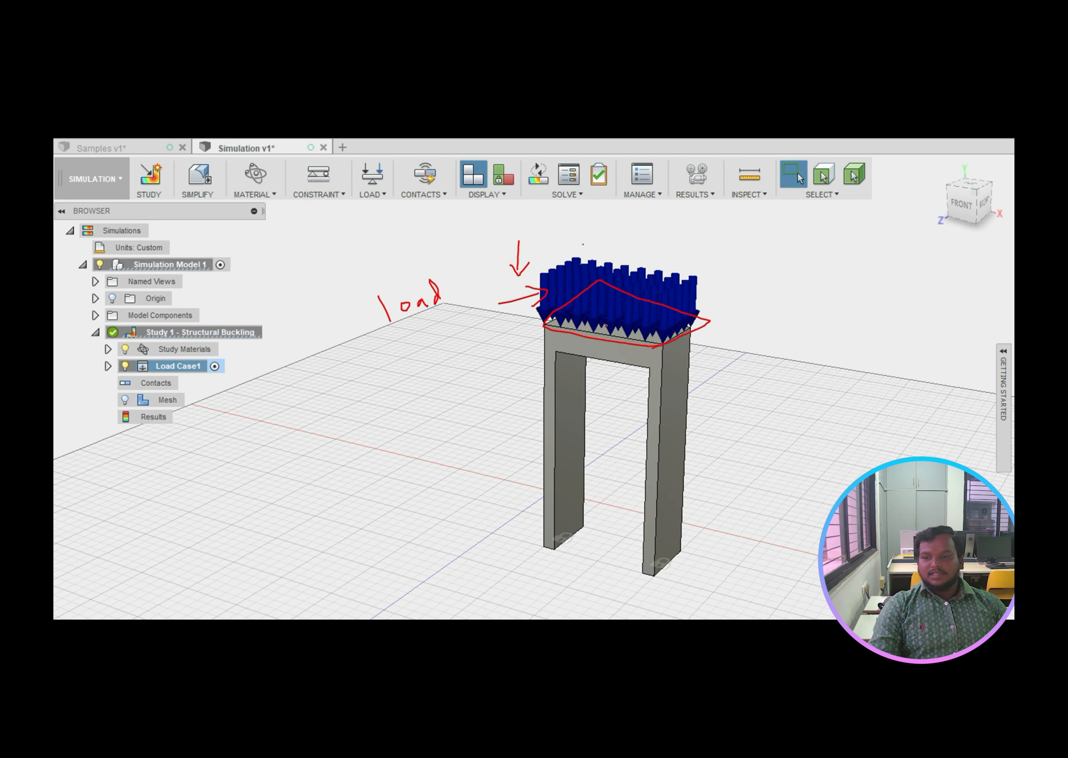
pyautogui.moveTo(215, 366); pyautogui.dragTo(278, 349)
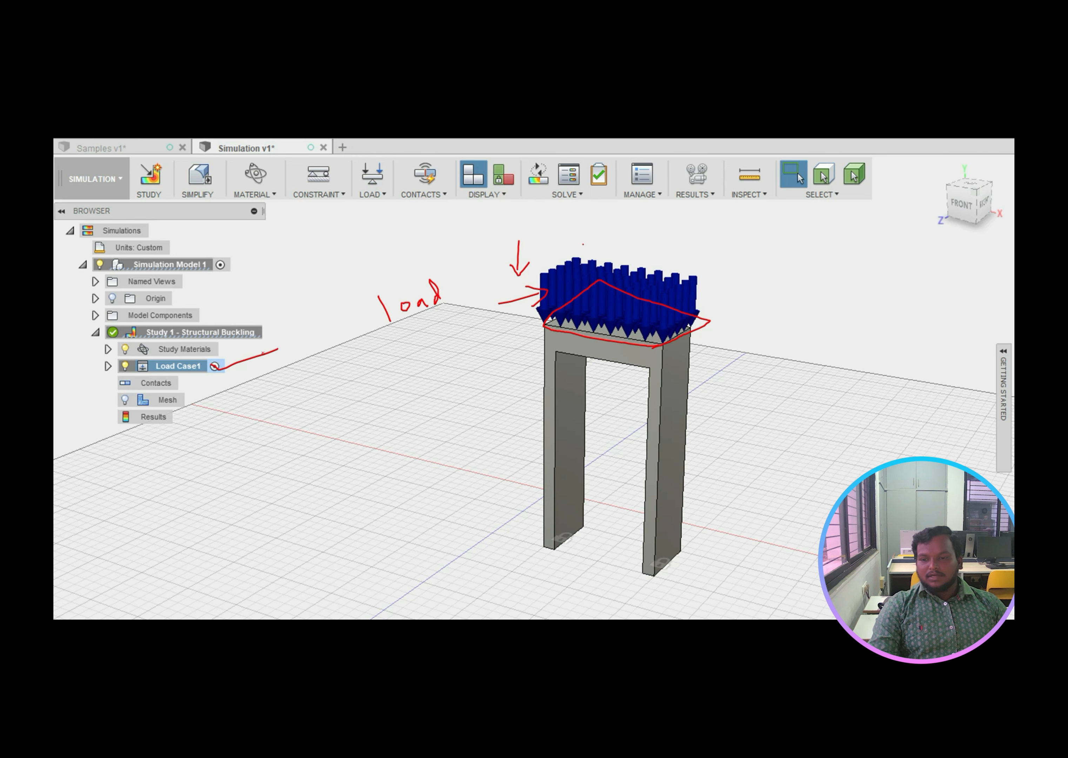
# Step: Advance to the single load arrow, circle it, and outline the frame's loaded top face
pyautogui.press('Right')
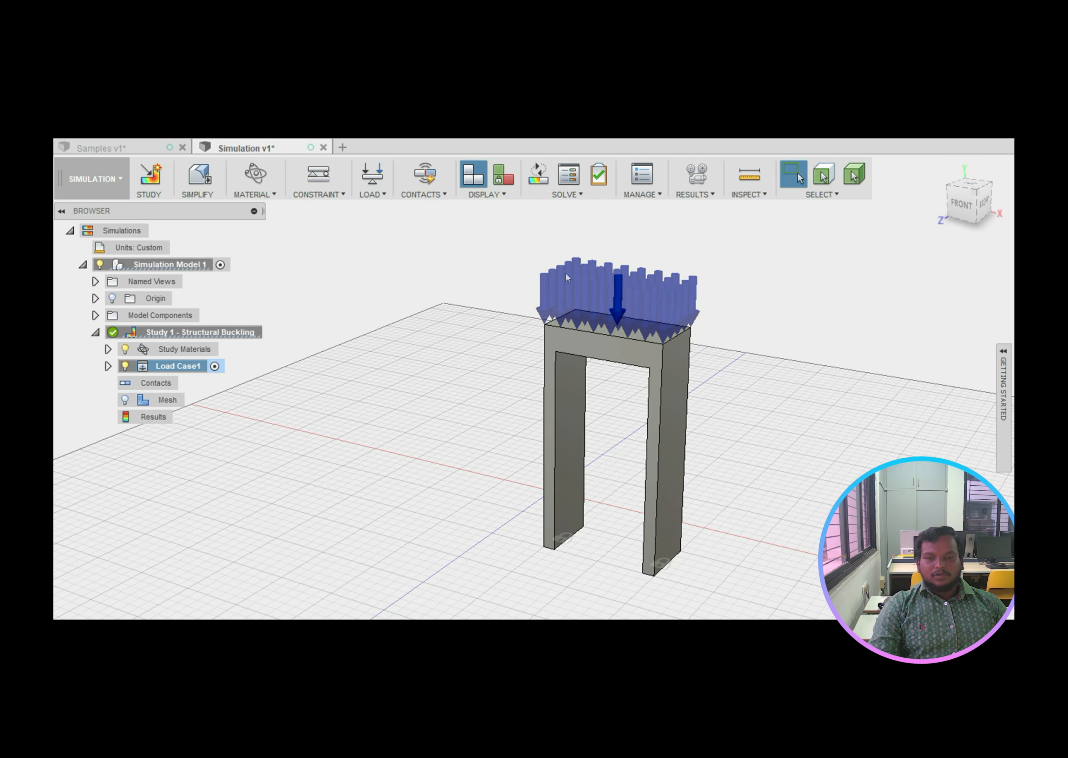
pyautogui.moveTo(623, 269)
pyautogui.mouseDown()
pyautogui.moveTo(588, 301)
pyautogui.moveTo(621, 325)
pyautogui.moveTo(617, 281)
pyautogui.mouseUp()
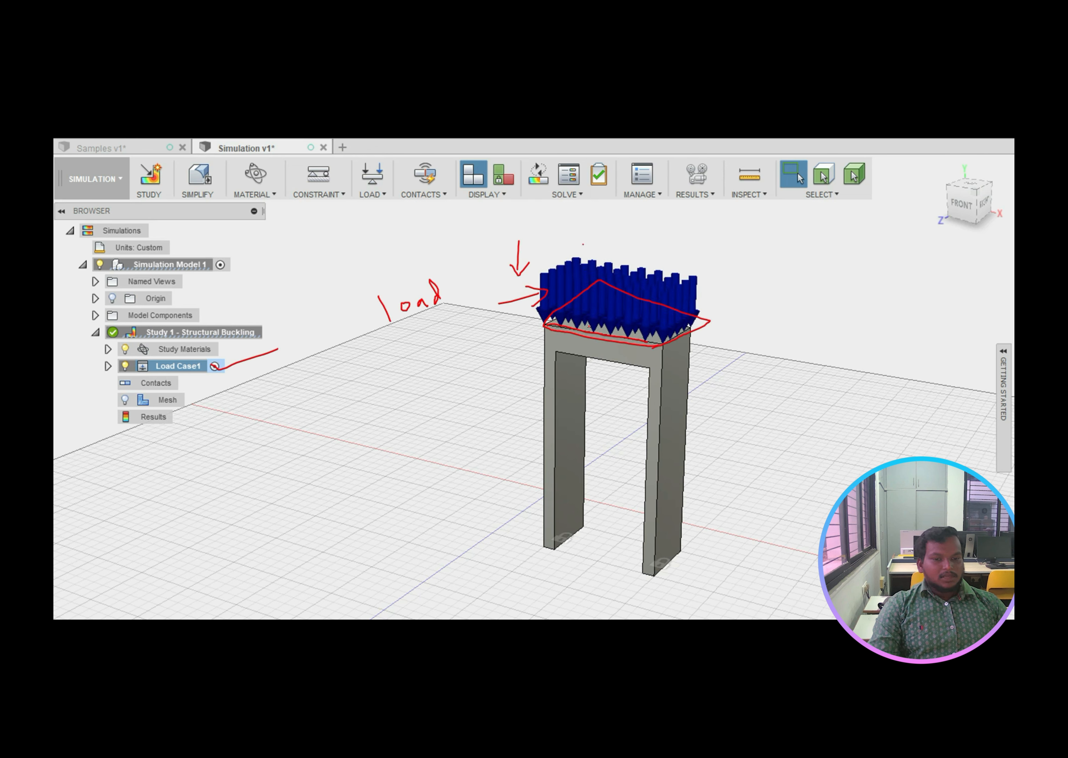
pyautogui.moveTo(546, 325)
pyautogui.mouseDown()
pyautogui.moveTo(589, 303)
pyautogui.moveTo(691, 318)
pyautogui.moveTo(649, 344)
pyautogui.mouseUp()
pyautogui.moveTo(785, 331)
pyautogui.mouseDown()
pyautogui.moveTo(763, 362)
pyautogui.moveTo(856, 365)
pyautogui.moveTo(762, 364)
pyautogui.moveTo(831, 343)
pyautogui.moveTo(824, 358)
pyautogui.moveTo(813, 336)
pyautogui.moveTo(864, 359)
pyautogui.moveTo(855, 325)
pyautogui.moveTo(767, 355)
pyautogui.mouseUp()
pyautogui.press('Escape')
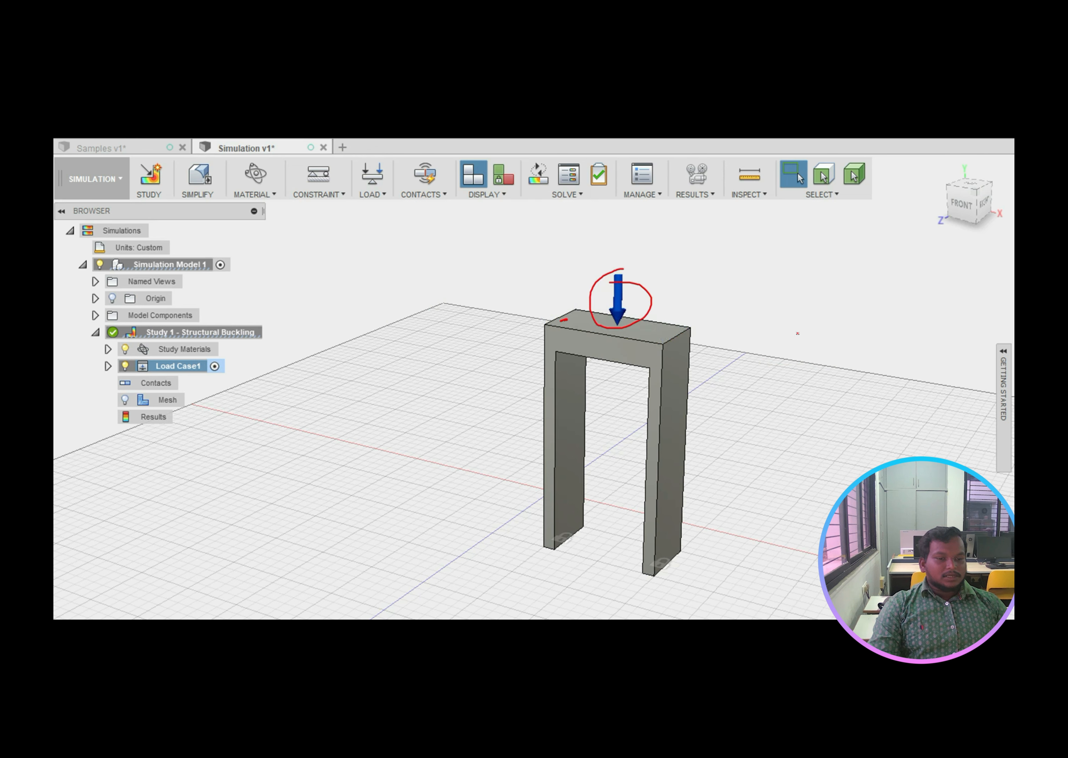
pyautogui.moveTo(796, 333)
pyautogui.mouseDown()
pyautogui.moveTo(756, 365)
pyautogui.moveTo(864, 369)
pyautogui.moveTo(766, 368)
pyautogui.moveTo(827, 342)
pyautogui.mouseUp()
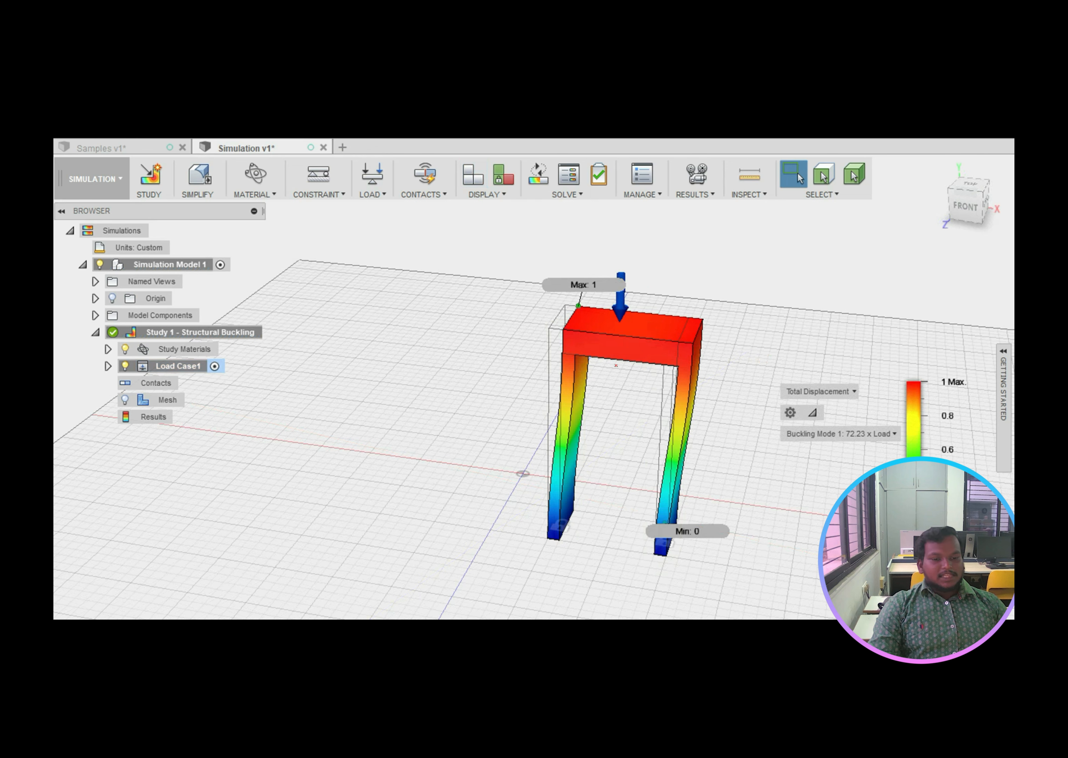
# Step: Circle the buckled result, underline Total Displacement, and sketch two loaded frames with downward arrows
pyautogui.moveTo(582, 260)
pyautogui.mouseDown()
pyautogui.moveTo(523, 471)
pyautogui.moveTo(753, 298)
pyautogui.moveTo(570, 253)
pyautogui.mouseUp()
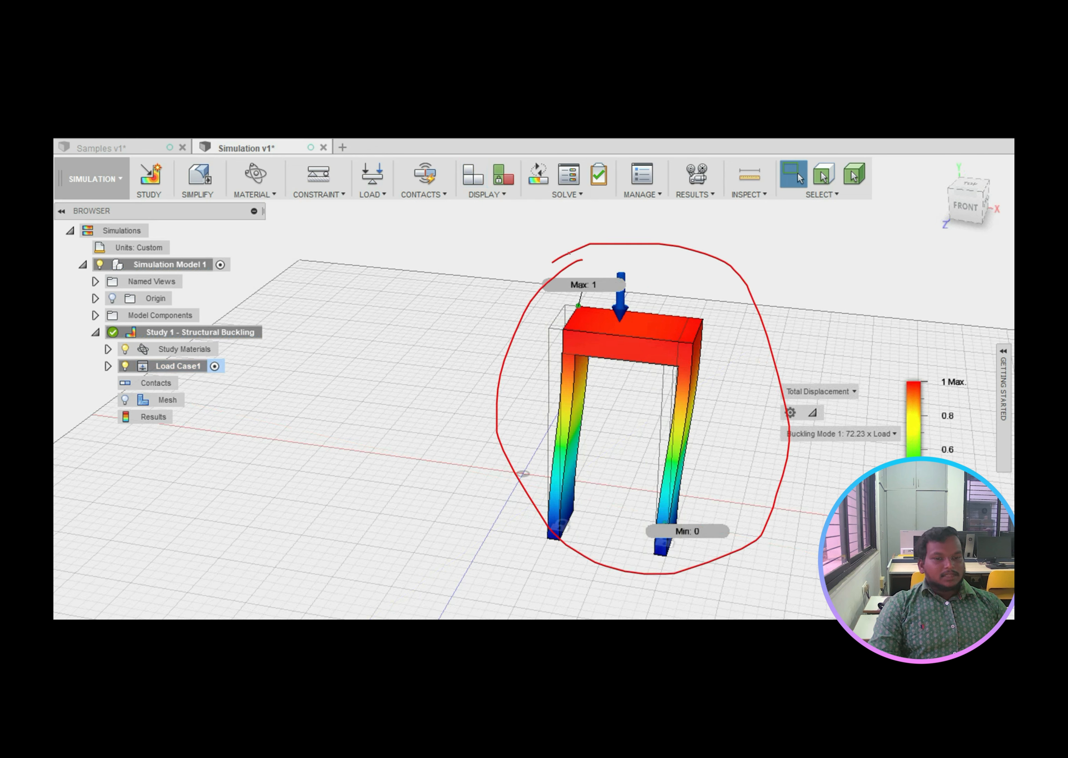
pyautogui.moveTo(778, 397); pyautogui.dragTo(858, 393)
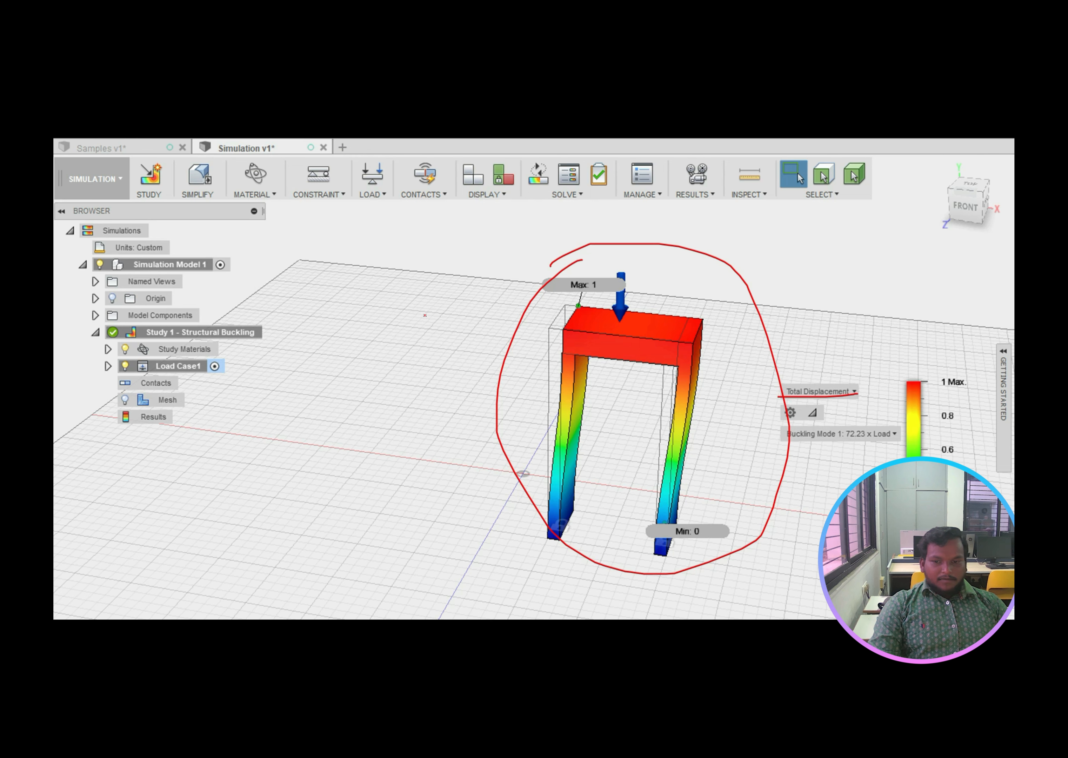
pyautogui.moveTo(325, 378)
pyautogui.mouseDown()
pyautogui.moveTo(309, 462)
pyautogui.moveTo(345, 382)
pyautogui.moveTo(372, 457)
pyautogui.mouseUp()
pyautogui.moveTo(349, 319)
pyautogui.mouseDown()
pyautogui.moveTo(349, 376)
pyautogui.moveTo(361, 369)
pyautogui.mouseUp()
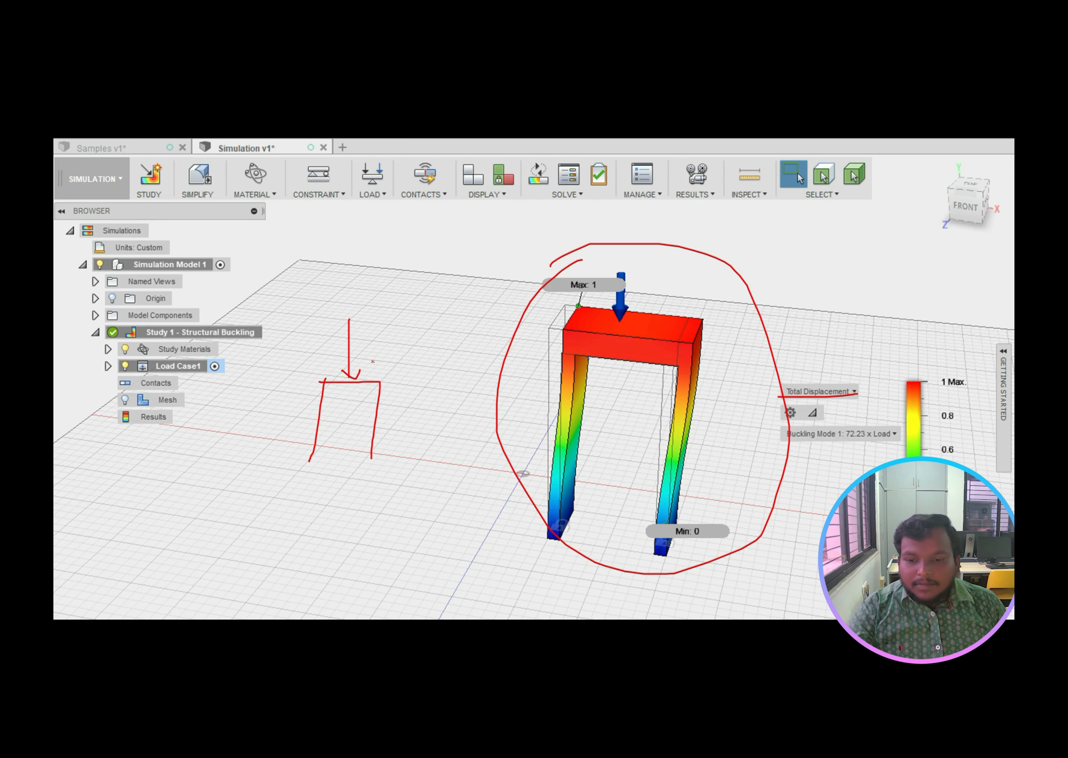
pyautogui.moveTo(413, 382); pyautogui.dragTo(413, 442)
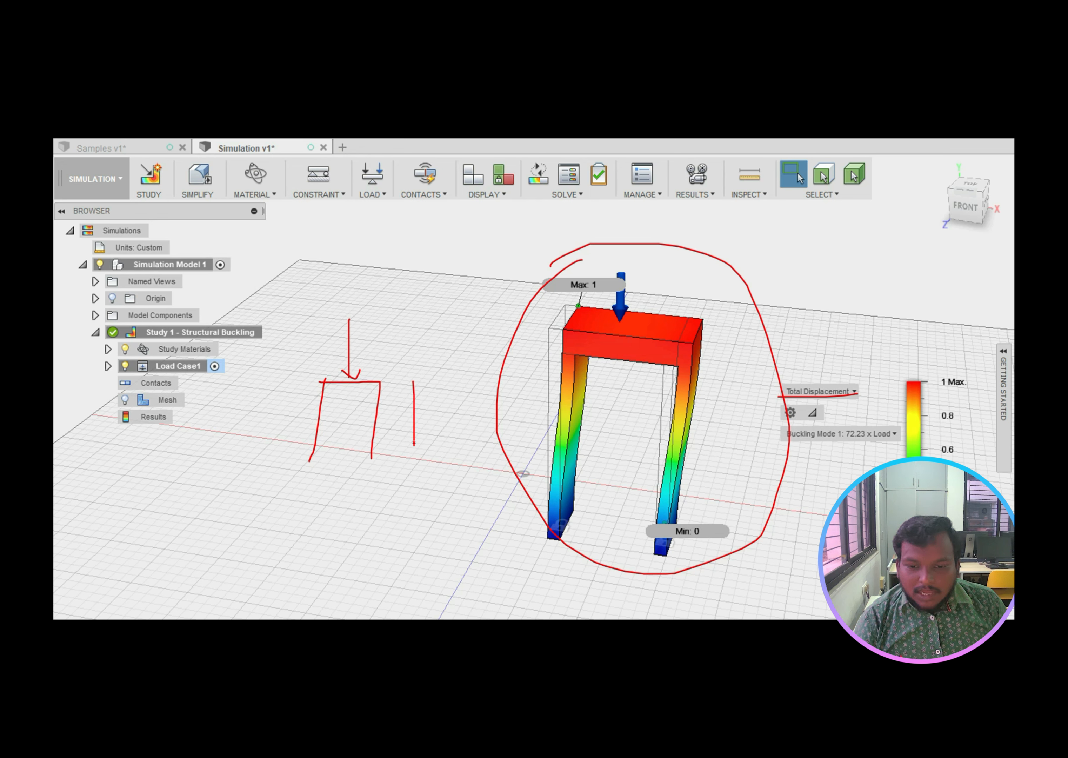
pyautogui.moveTo(413, 383)
pyautogui.mouseDown()
pyautogui.moveTo(451, 385)
pyautogui.moveTo(493, 456)
pyautogui.mouseUp()
pyautogui.moveTo(441, 308)
pyautogui.mouseDown()
pyautogui.moveTo(442, 377)
pyautogui.moveTo(447, 368)
pyautogui.mouseUp()
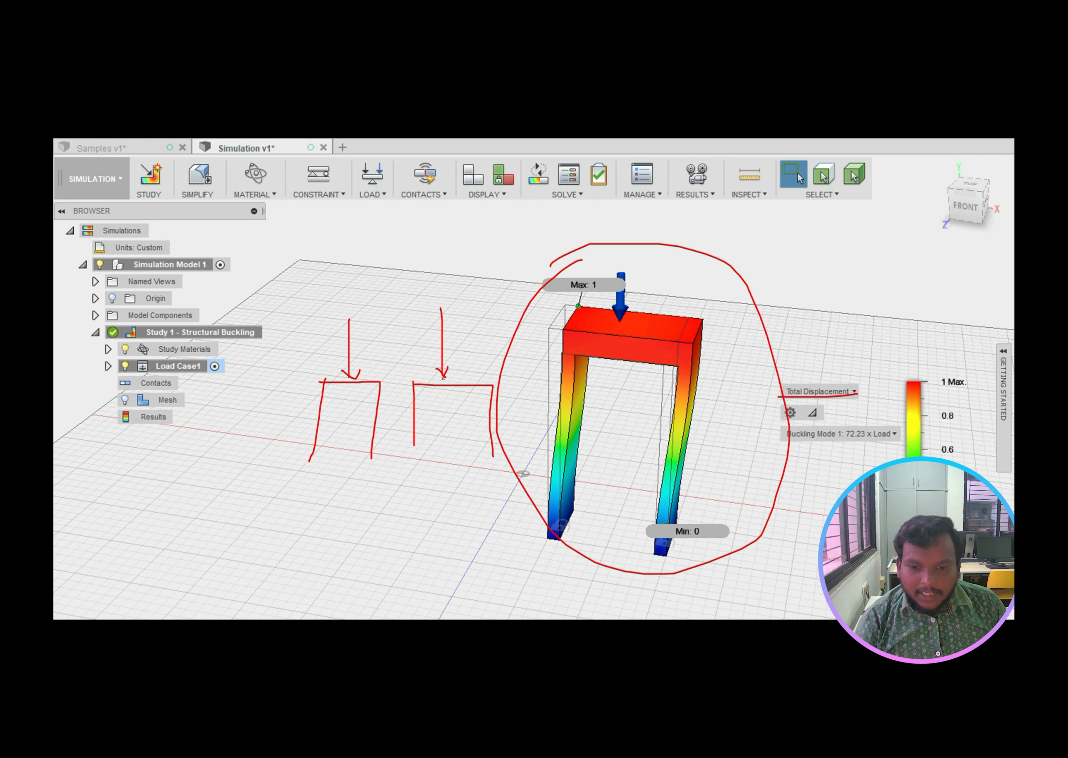
# Step: Circle the buckled frame again and handwrite a 'Simul' note with a small loaded box
pyautogui.moveTo(592, 294)
pyautogui.mouseDown()
pyautogui.moveTo(507, 400)
pyautogui.moveTo(614, 574)
pyautogui.moveTo(674, 276)
pyautogui.moveTo(545, 305)
pyautogui.mouseUp()
pyautogui.moveTo(737, 241)
pyautogui.mouseDown()
pyautogui.moveTo(731, 252)
pyautogui.moveTo(801, 243)
pyautogui.mouseUp()
pyautogui.moveTo(726, 268); pyautogui.dragTo(819, 242)
pyautogui.moveTo(774, 277)
pyautogui.mouseDown()
pyautogui.moveTo(777, 303)
pyautogui.moveTo(782, 273)
pyautogui.moveTo(823, 299)
pyautogui.moveTo(777, 303)
pyautogui.mouseUp()
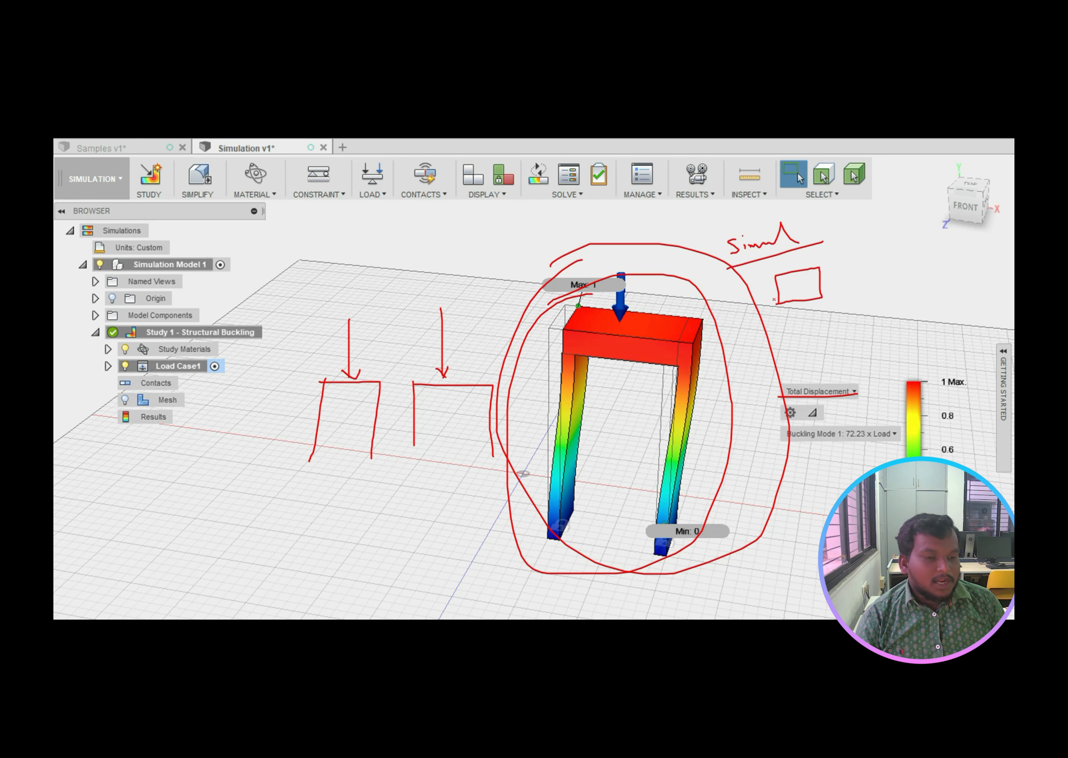
pyautogui.moveTo(806, 258); pyautogui.dragTo(804, 267)
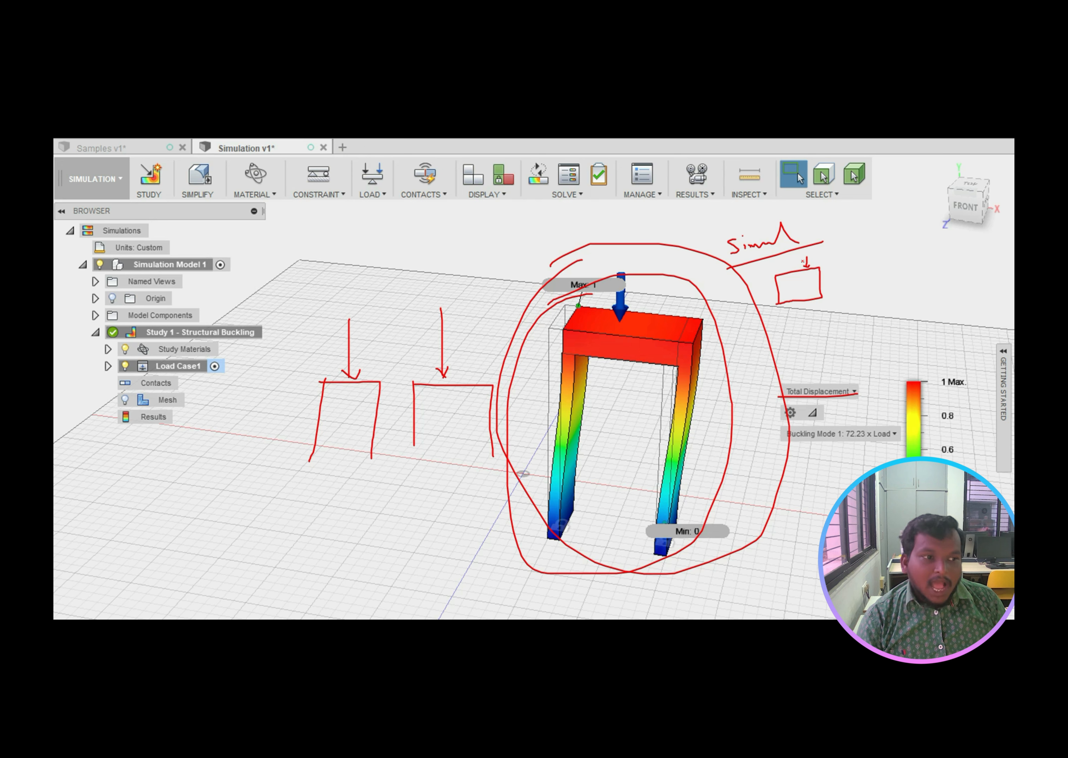
pyautogui.moveTo(821, 250)
pyautogui.mouseDown()
pyautogui.moveTo(805, 266)
pyautogui.moveTo(815, 270)
pyautogui.mouseUp()
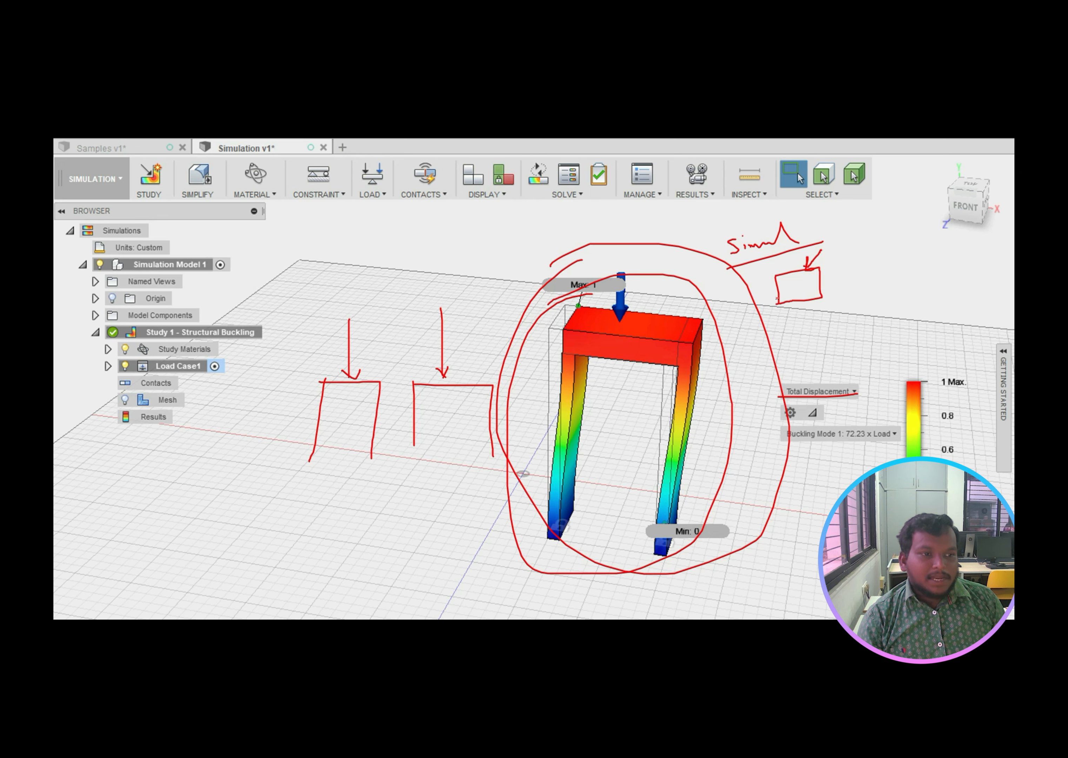
# Step: Sketch a corner shape hit by sideways arrows against a wall, label it S, and circle the frame
pyautogui.moveTo(324, 479); pyautogui.dragTo(443, 547)
pyautogui.moveTo(283, 513)
pyautogui.mouseDown()
pyautogui.moveTo(311, 511)
pyautogui.moveTo(338, 530)
pyautogui.moveTo(328, 536)
pyautogui.moveTo(343, 549)
pyautogui.moveTo(335, 560)
pyautogui.moveTo(360, 559)
pyautogui.moveTo(348, 572)
pyautogui.mouseUp()
pyautogui.moveTo(340, 502); pyautogui.dragTo(378, 572)
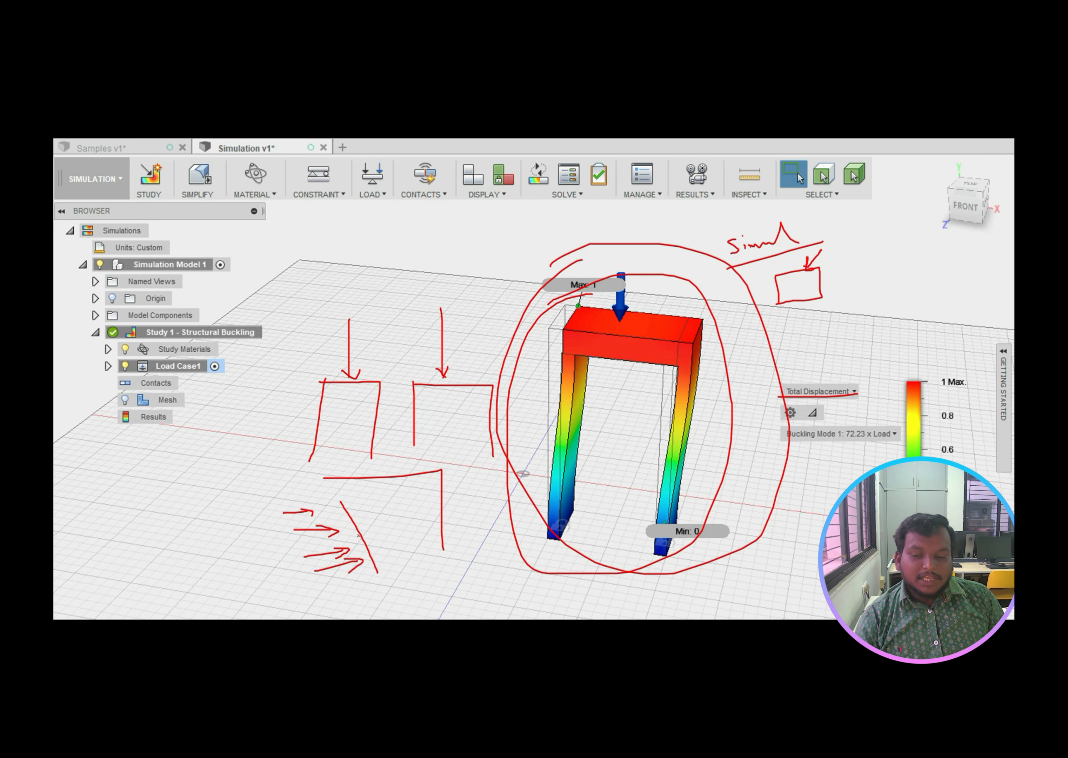
pyautogui.moveTo(273, 471); pyautogui.dragTo(288, 585)
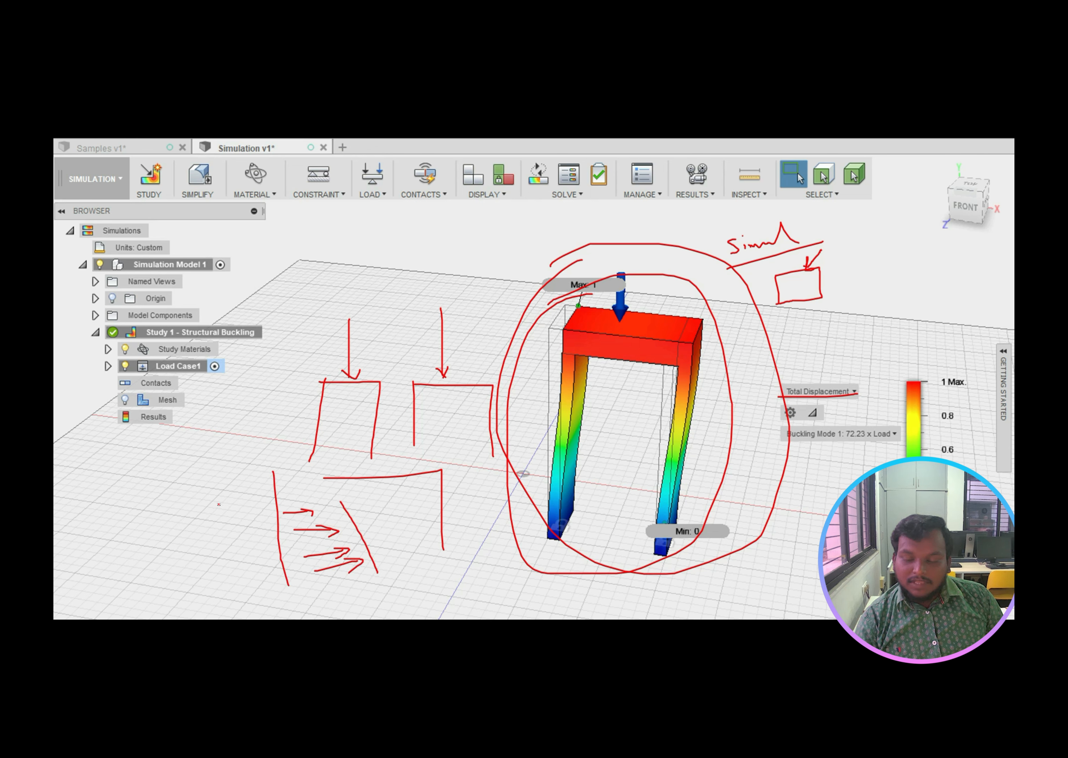
pyautogui.moveTo(236, 498)
pyautogui.mouseDown()
pyautogui.moveTo(237, 510)
pyautogui.moveTo(221, 515)
pyautogui.mouseUp()
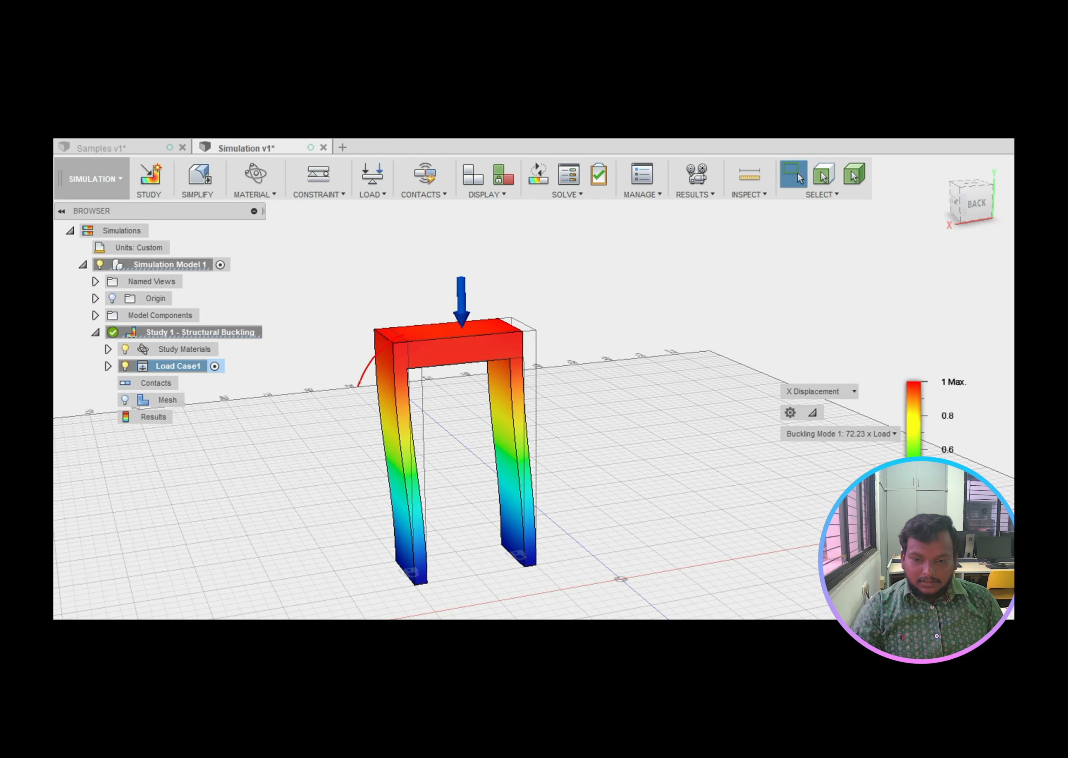
pyautogui.moveTo(359, 384)
pyautogui.mouseDown()
pyautogui.moveTo(549, 491)
pyautogui.moveTo(403, 351)
pyautogui.mouseUp()
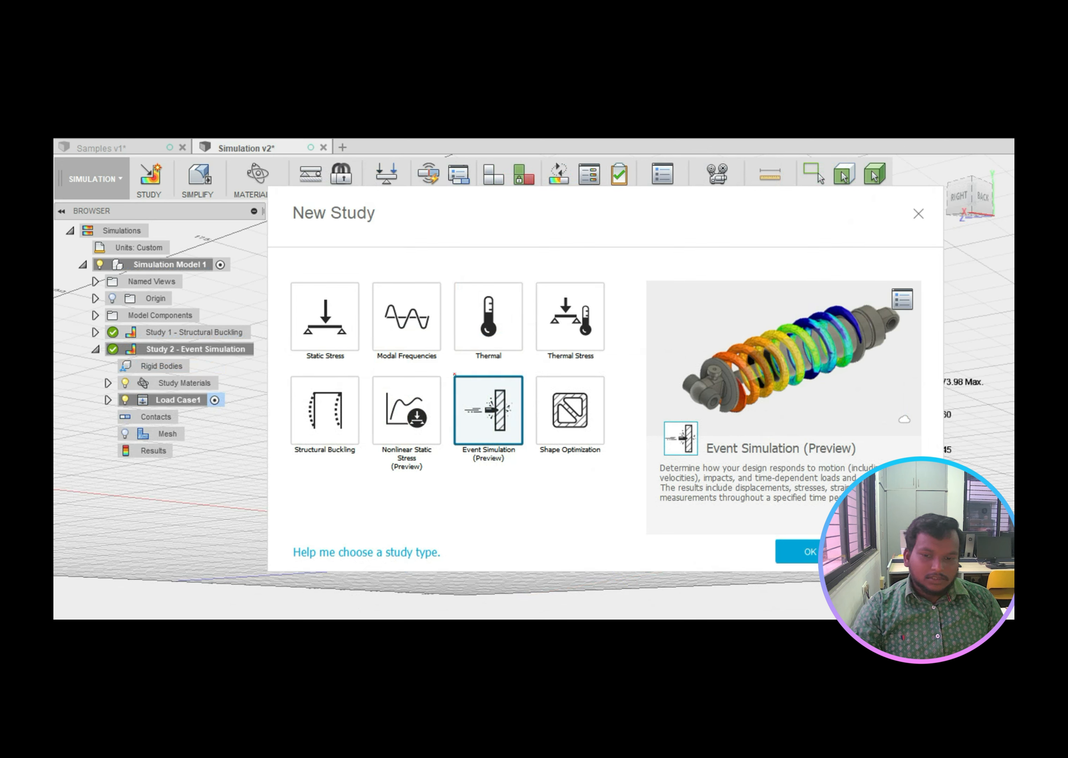
# Step: Circle each study type: Static Stress, Modal Frequencies, Thermal, Thermal Stress, Structural Buckling, Event Simulation, Shape Optimization
pyautogui.moveTo(313, 282)
pyautogui.mouseDown()
pyautogui.moveTo(286, 315)
pyautogui.moveTo(361, 361)
pyautogui.moveTo(315, 286)
pyautogui.mouseUp()
pyautogui.moveTo(413, 325)
pyautogui.mouseDown()
pyautogui.moveTo(394, 329)
pyautogui.moveTo(422, 372)
pyautogui.moveTo(402, 331)
pyautogui.mouseUp()
pyautogui.moveTo(490, 337)
pyautogui.mouseDown()
pyautogui.moveTo(455, 351)
pyautogui.moveTo(521, 350)
pyautogui.moveTo(487, 338)
pyautogui.mouseUp()
pyautogui.moveTo(604, 338)
pyautogui.mouseDown()
pyautogui.moveTo(525, 362)
pyautogui.moveTo(582, 335)
pyautogui.moveTo(565, 336)
pyautogui.mouseUp()
pyautogui.moveTo(330, 435)
pyautogui.mouseDown()
pyautogui.moveTo(288, 437)
pyautogui.moveTo(358, 473)
pyautogui.moveTo(337, 434)
pyautogui.moveTo(445, 475)
pyautogui.moveTo(369, 442)
pyautogui.mouseUp()
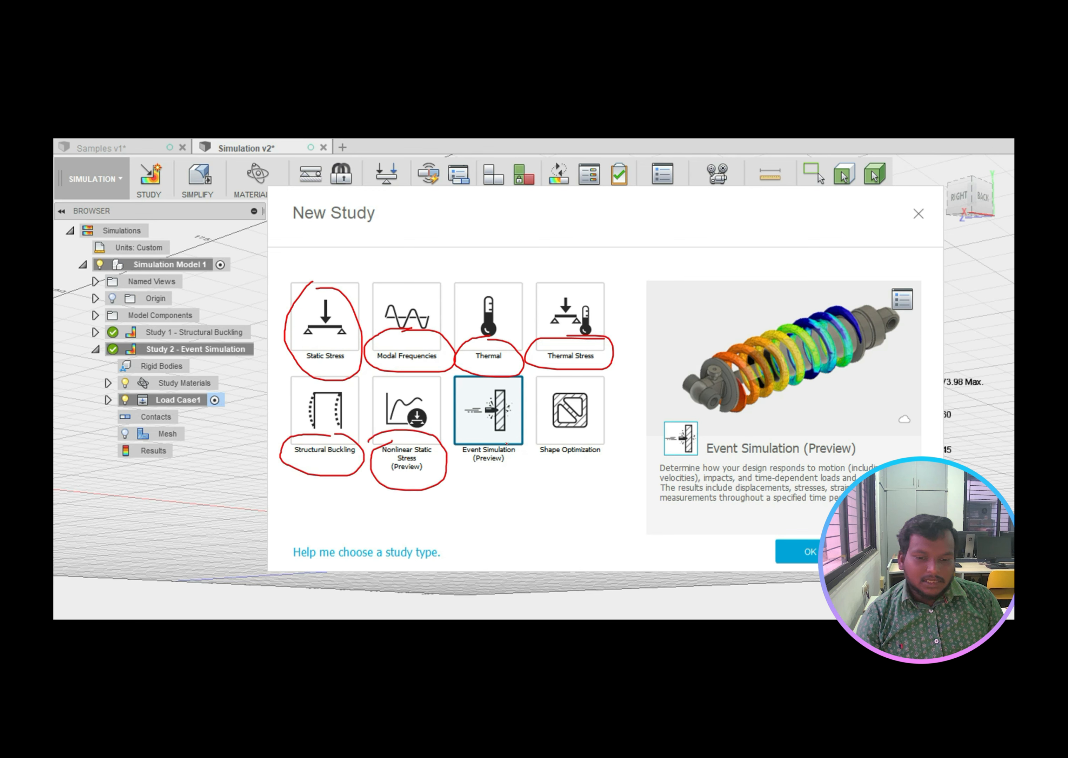
pyautogui.moveTo(507, 444)
pyautogui.mouseDown()
pyautogui.moveTo(441, 450)
pyautogui.moveTo(541, 455)
pyautogui.moveTo(511, 438)
pyautogui.mouseUp()
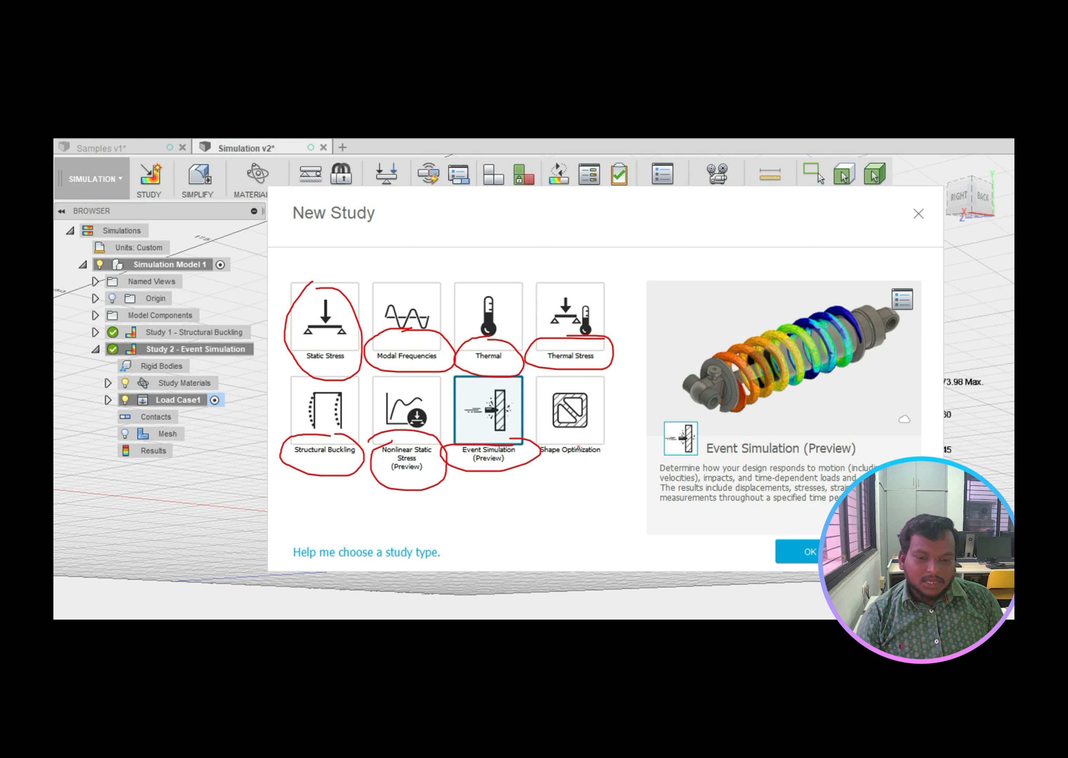
pyautogui.moveTo(586, 443)
pyautogui.mouseDown()
pyautogui.moveTo(541, 444)
pyautogui.moveTo(597, 465)
pyautogui.moveTo(546, 438)
pyautogui.mouseUp()
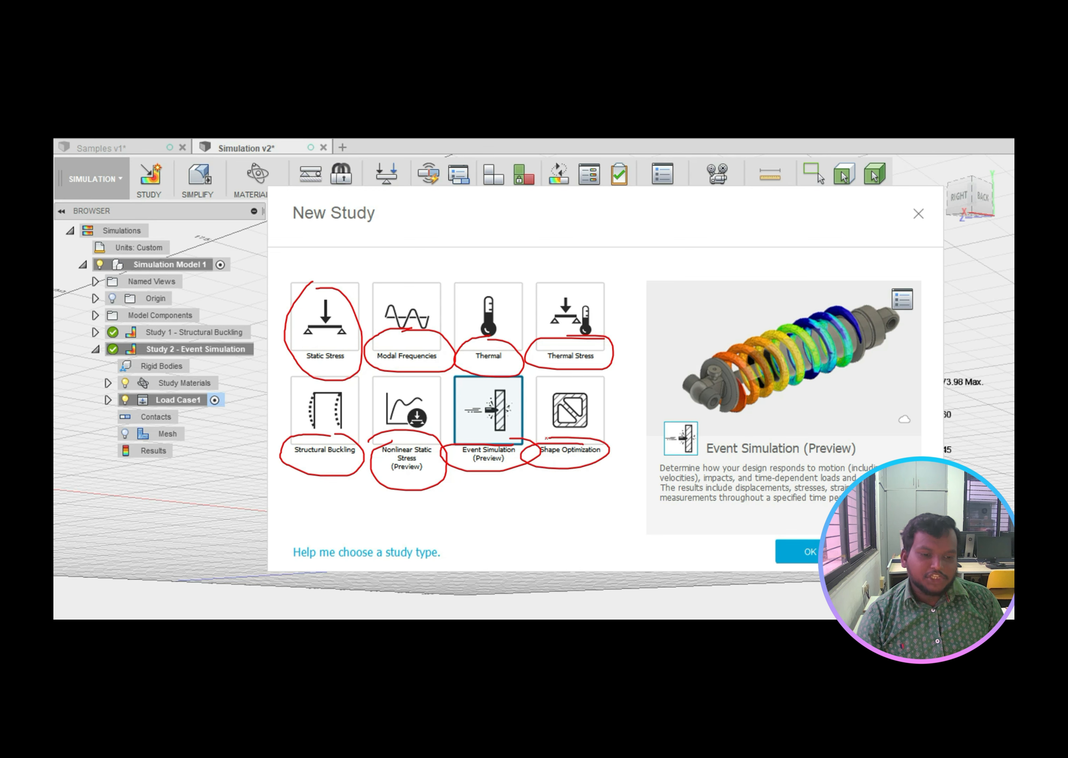
pyautogui.moveTo(275, 282); pyautogui.dragTo(278, 480)
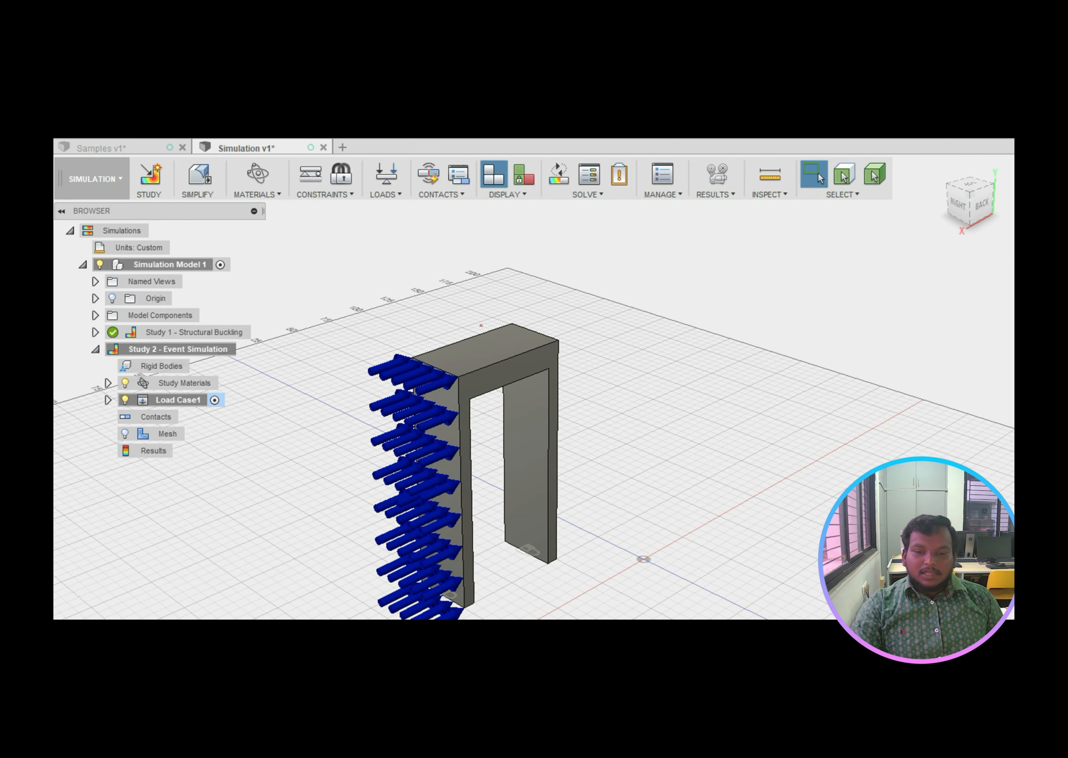
# Step: Annotate the arch's top face and left pillar, then step to the single-arrow load and circle it
pyautogui.moveTo(487, 271); pyautogui.dragTo(500, 343)
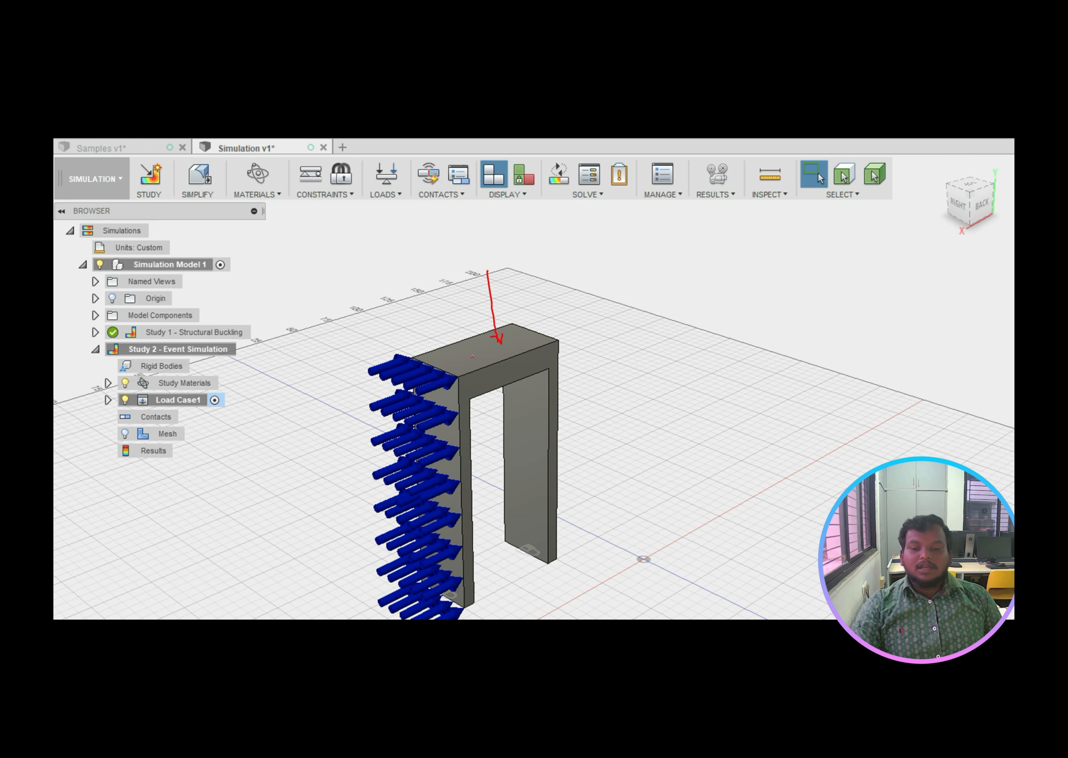
pyautogui.moveTo(451, 395)
pyautogui.mouseDown()
pyautogui.moveTo(426, 507)
pyautogui.moveTo(437, 532)
pyautogui.moveTo(434, 468)
pyautogui.moveTo(445, 575)
pyautogui.mouseUp()
pyautogui.press('Right')
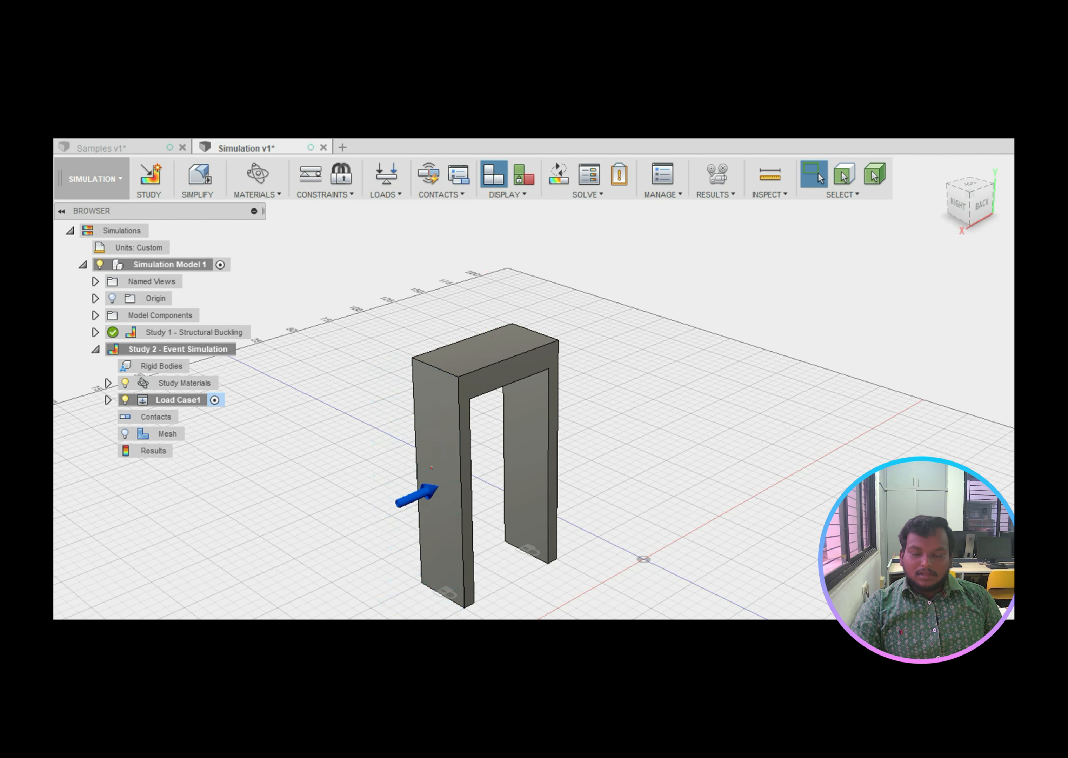
pyautogui.press('Left')
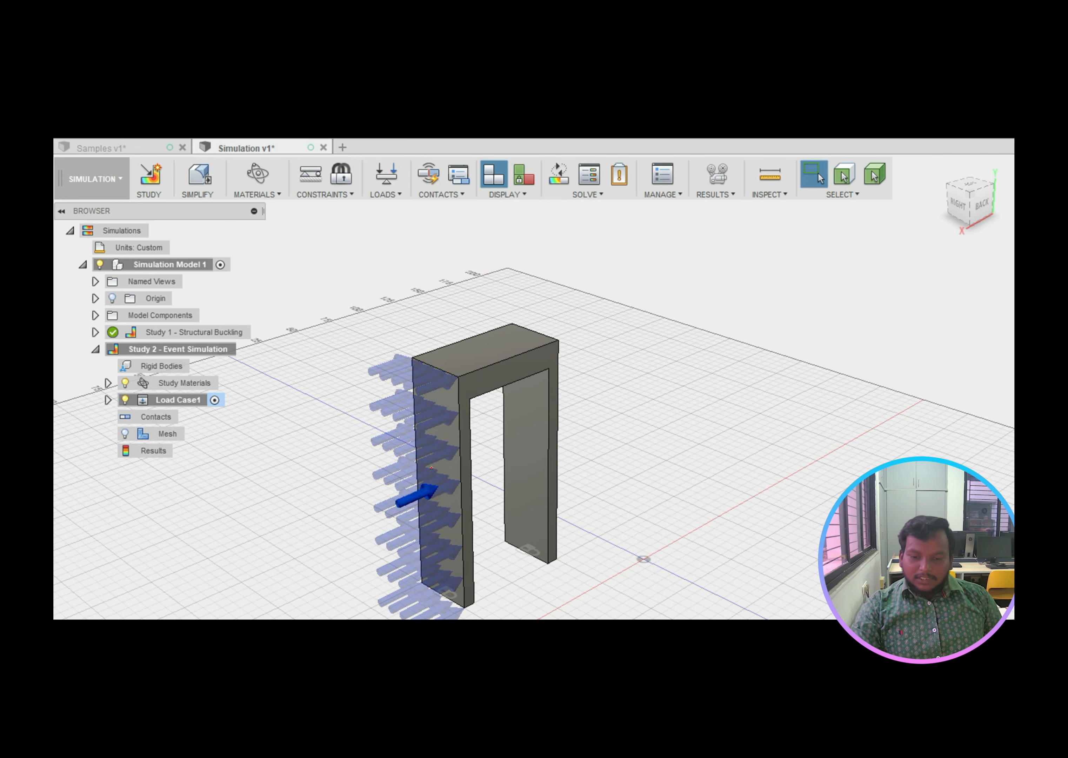
pyautogui.press('Right')
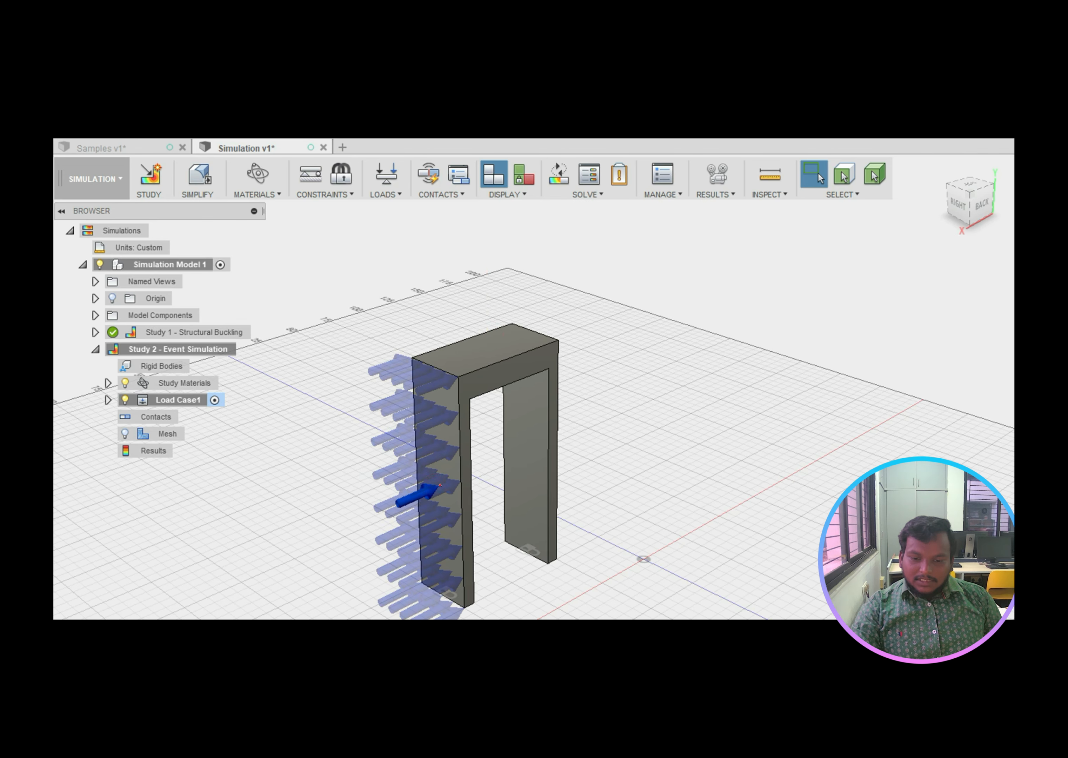
pyautogui.moveTo(440, 485)
pyautogui.mouseDown()
pyautogui.moveTo(429, 474)
pyautogui.moveTo(437, 471)
pyautogui.mouseUp()
# Step: On the Von Mises results, circle the fractured left column, Max 73.98 MPa label and legend top
pyautogui.press('Right')
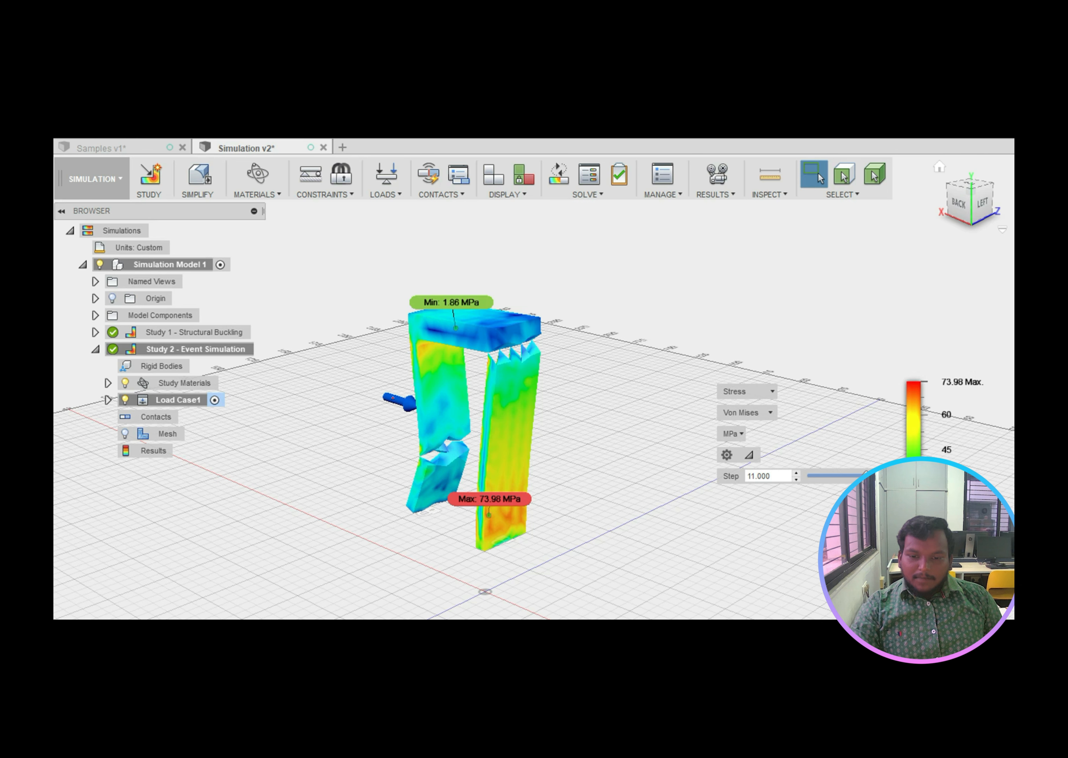
pyautogui.moveTo(411, 408)
pyautogui.mouseDown()
pyautogui.moveTo(406, 440)
pyautogui.moveTo(481, 418)
pyautogui.moveTo(397, 416)
pyautogui.mouseUp()
pyautogui.moveTo(518, 320)
pyautogui.mouseDown()
pyautogui.moveTo(474, 338)
pyautogui.moveTo(546, 382)
pyautogui.moveTo(492, 322)
pyautogui.moveTo(471, 329)
pyautogui.mouseUp()
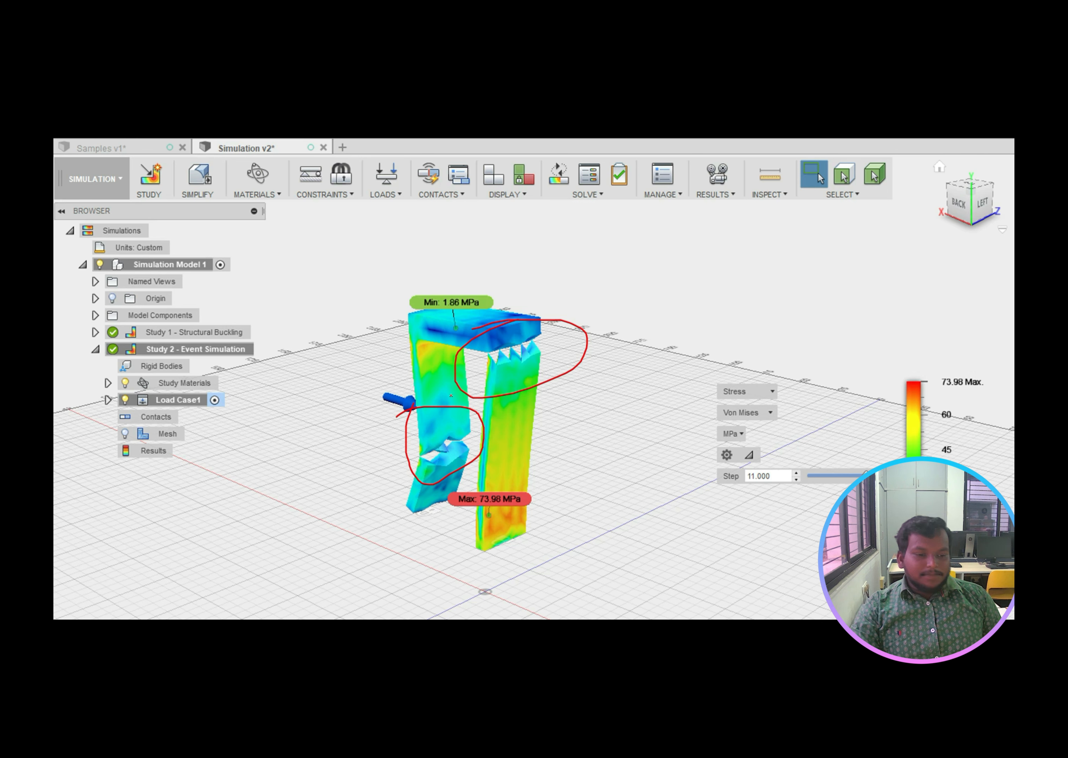
pyautogui.moveTo(466, 506)
pyautogui.mouseDown()
pyautogui.moveTo(488, 508)
pyautogui.moveTo(469, 484)
pyautogui.moveTo(565, 456)
pyautogui.mouseUp()
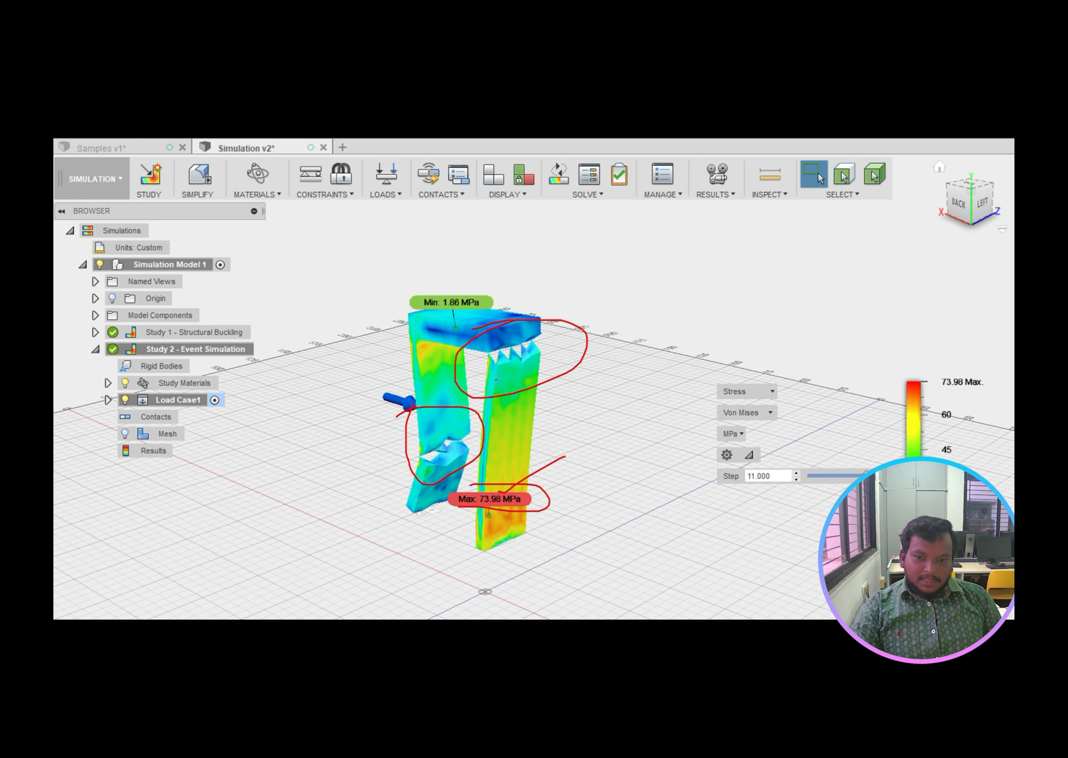
pyautogui.moveTo(450, 325)
pyautogui.mouseDown()
pyautogui.moveTo(465, 327)
pyautogui.moveTo(426, 349)
pyautogui.mouseUp()
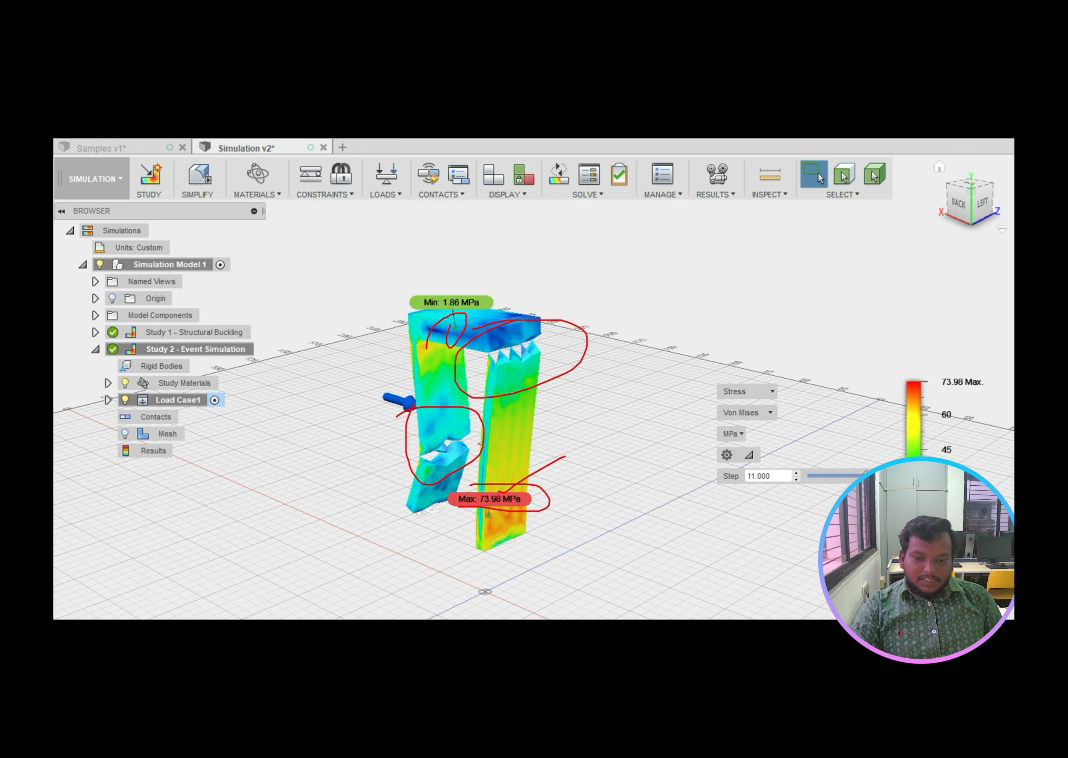
pyautogui.moveTo(512, 489)
pyautogui.mouseDown()
pyautogui.moveTo(488, 525)
pyautogui.moveTo(503, 526)
pyautogui.mouseUp()
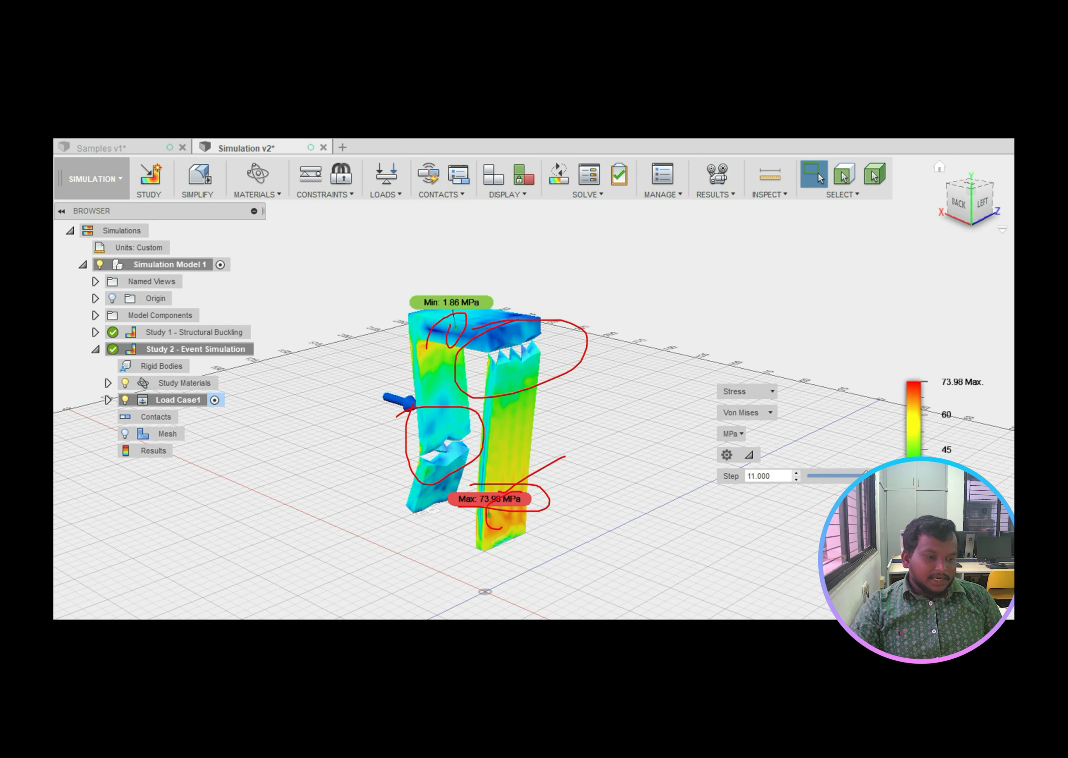
pyautogui.moveTo(925, 371)
pyautogui.mouseDown()
pyautogui.moveTo(889, 383)
pyautogui.moveTo(937, 393)
pyautogui.moveTo(909, 370)
pyautogui.mouseUp()
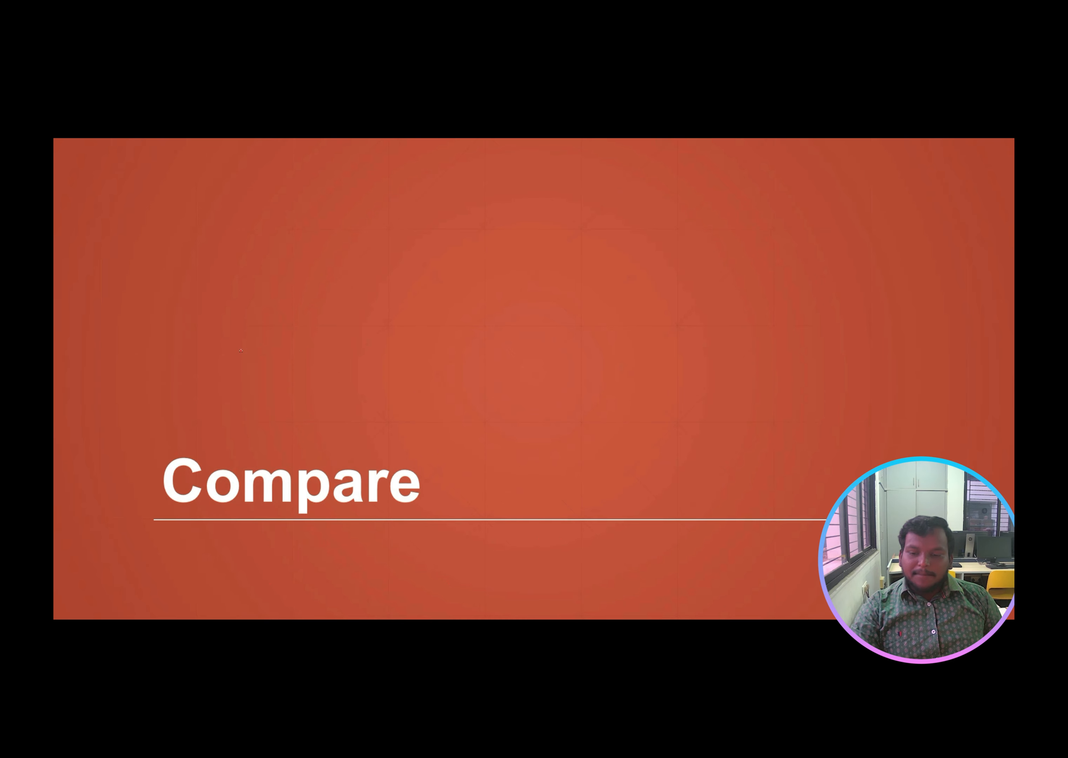
# Step: Highlight Compare, tick and label both side-by-side stress results with S, then circle 'Using it!'
pyautogui.moveTo(240, 350)
pyautogui.mouseDown()
pyautogui.moveTo(520, 553)
pyautogui.moveTo(234, 362)
pyautogui.mouseUp()
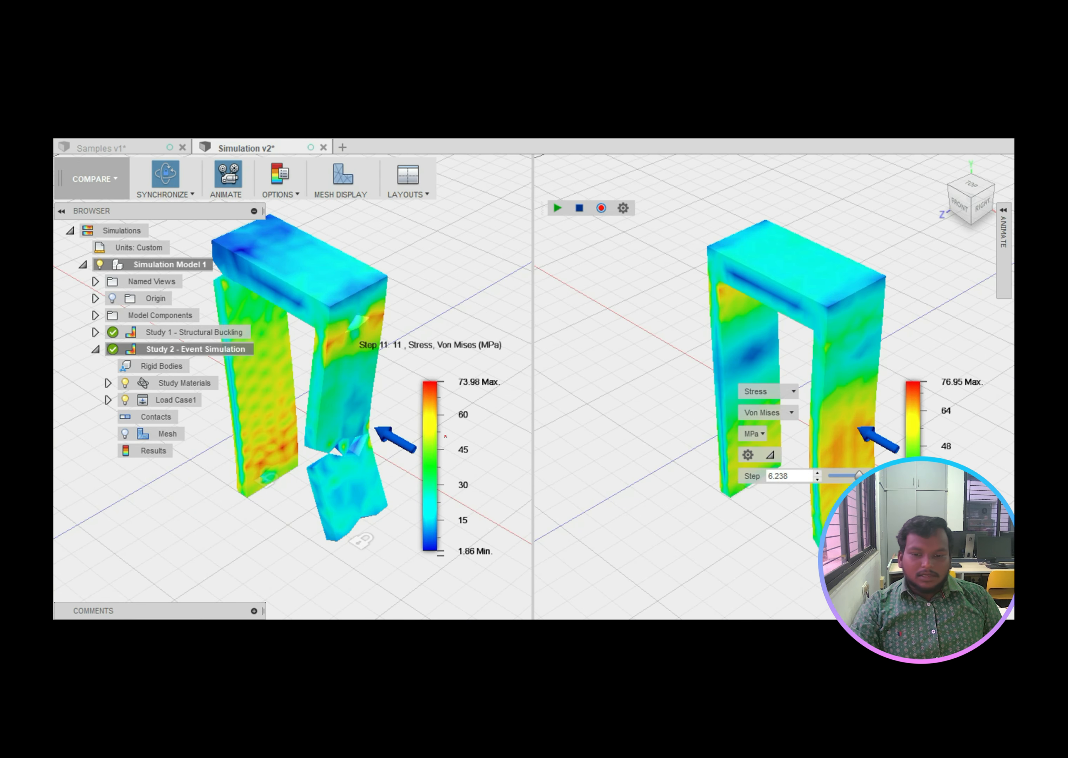
pyautogui.moveTo(344, 288); pyautogui.dragTo(395, 266)
pyautogui.moveTo(670, 240); pyautogui.dragTo(737, 205)
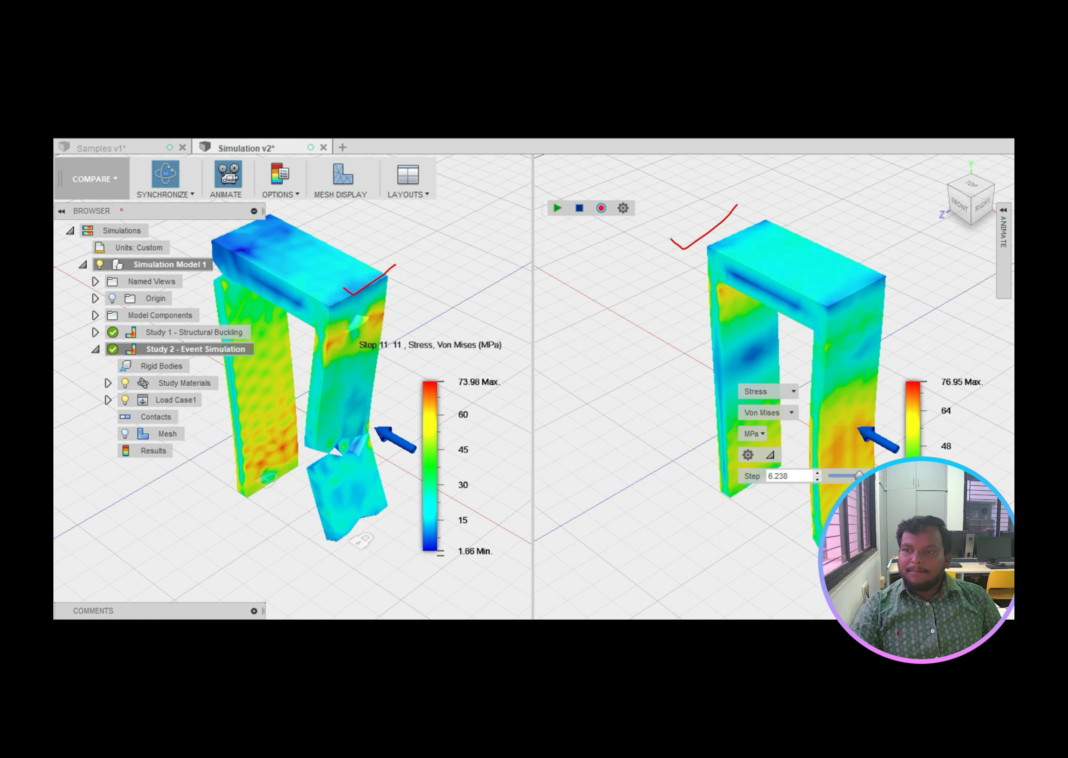
pyautogui.moveTo(104, 166)
pyautogui.mouseDown()
pyautogui.moveTo(119, 189)
pyautogui.moveTo(111, 170)
pyautogui.mouseUp()
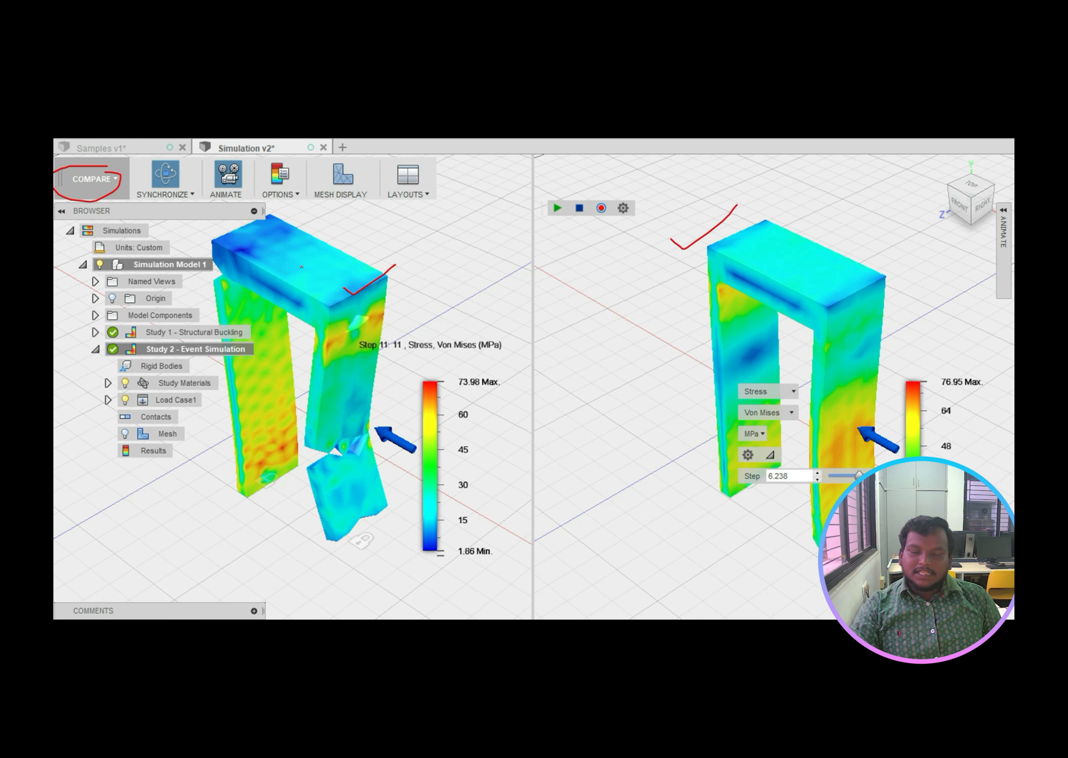
pyautogui.moveTo(351, 228); pyautogui.dragTo(341, 241)
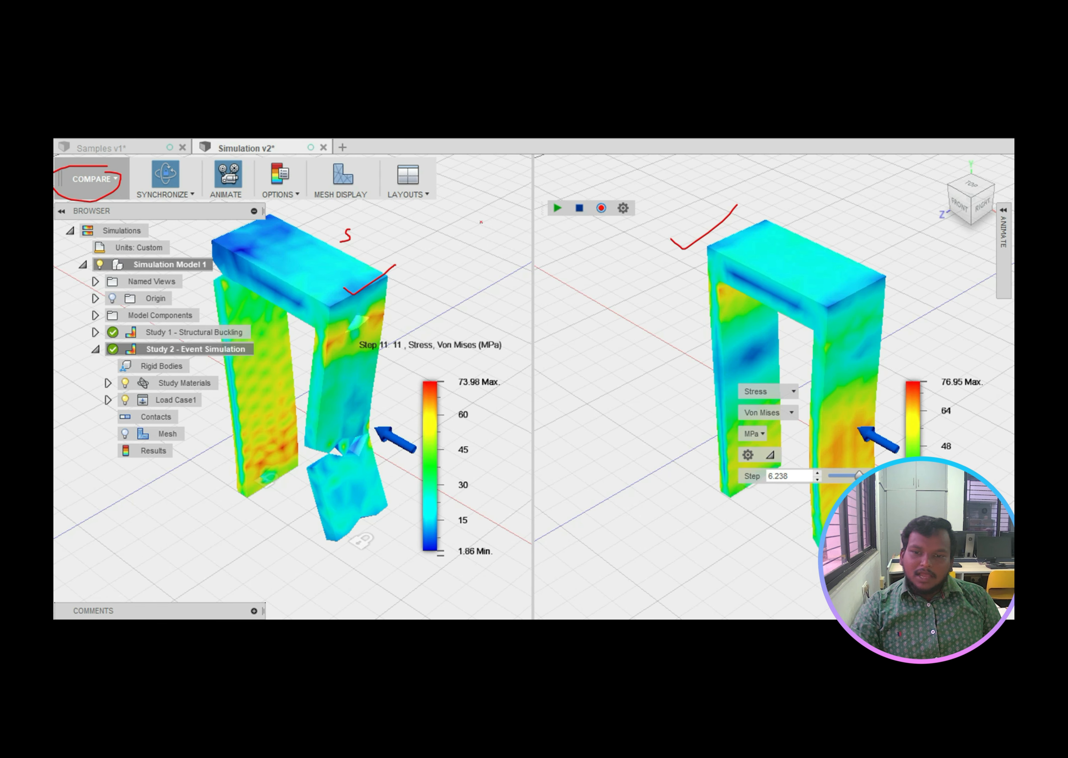
pyautogui.moveTo(668, 199); pyautogui.dragTo(661, 218)
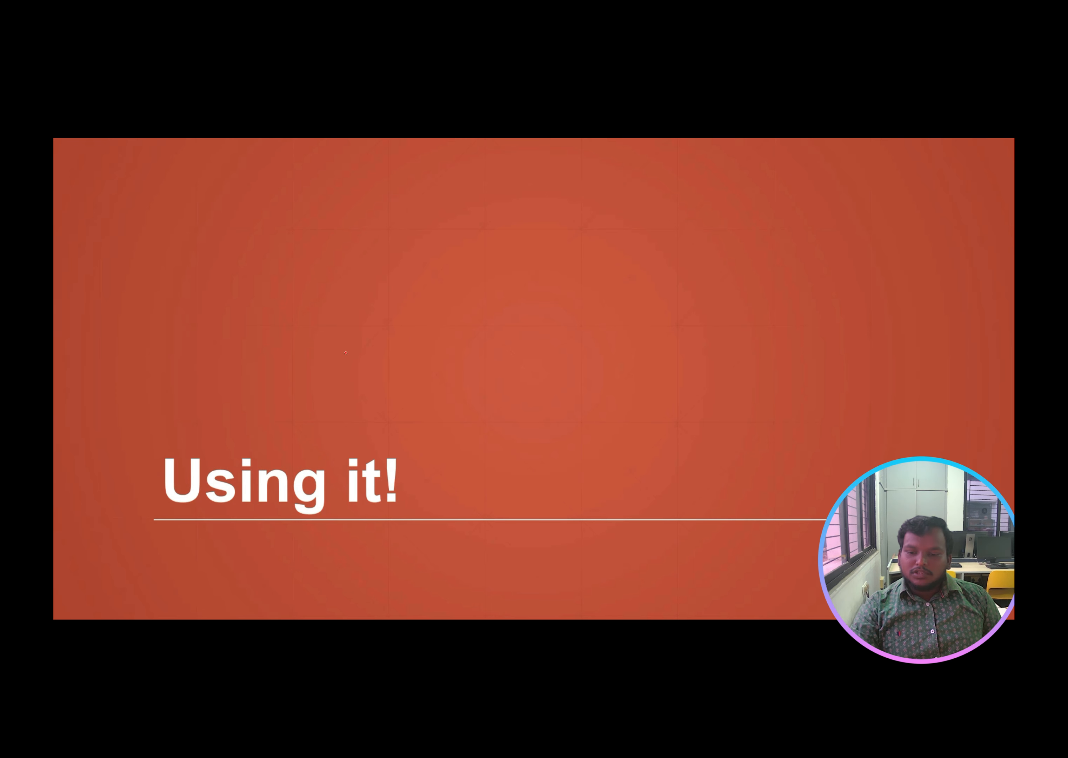
pyautogui.moveTo(270, 424)
pyautogui.mouseDown()
pyautogui.moveTo(221, 425)
pyautogui.moveTo(356, 513)
pyautogui.moveTo(162, 438)
pyautogui.mouseUp()
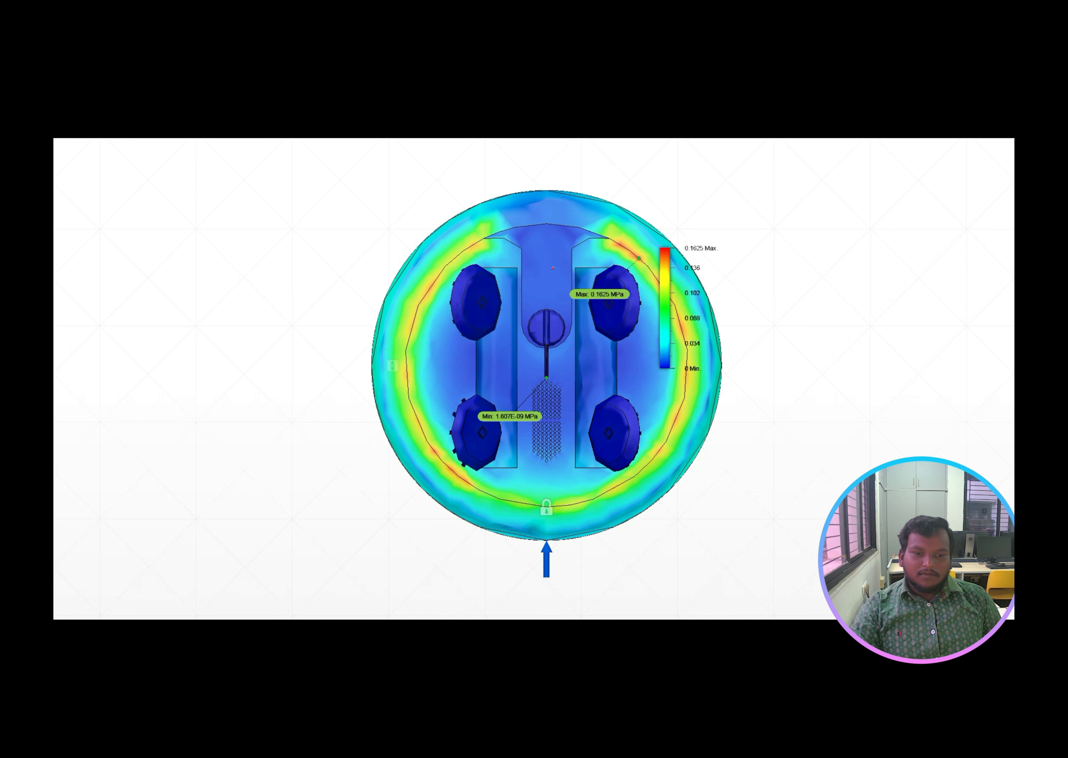
# Step: Circle the mounting pads on the stress plot and label the robot as Design
pyautogui.moveTo(553, 268)
pyautogui.mouseDown()
pyautogui.moveTo(498, 305)
pyautogui.moveTo(483, 301)
pyautogui.mouseUp()
pyautogui.moveTo(598, 285); pyautogui.dragTo(656, 299)
pyautogui.moveTo(627, 378); pyautogui.dragTo(586, 420)
pyautogui.moveTo(532, 431); pyautogui.dragTo(450, 419)
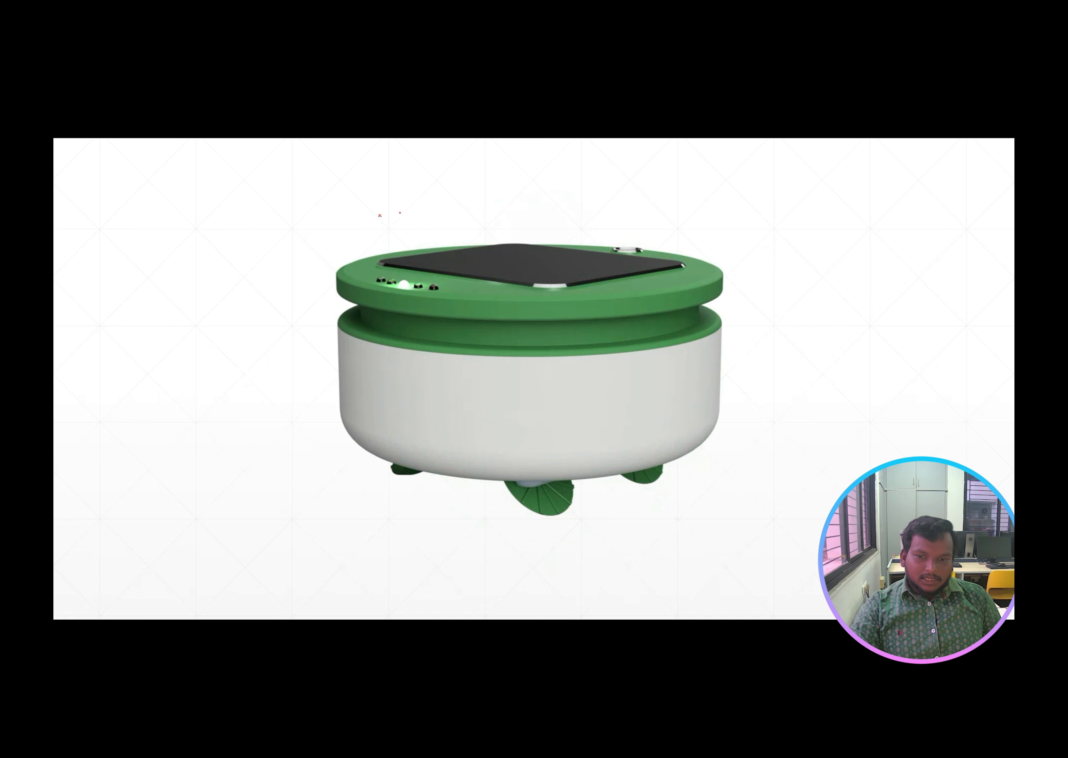
pyautogui.moveTo(400, 213)
pyautogui.mouseDown()
pyautogui.moveTo(410, 550)
pyautogui.moveTo(715, 222)
pyautogui.moveTo(317, 239)
pyautogui.mouseUp()
pyautogui.moveTo(419, 183)
pyautogui.mouseDown()
pyautogui.moveTo(420, 218)
pyautogui.moveTo(439, 209)
pyautogui.moveTo(420, 217)
pyautogui.mouseUp()
pyautogui.moveTo(436, 207)
pyautogui.mouseDown()
pyautogui.moveTo(457, 192)
pyautogui.moveTo(450, 210)
pyautogui.moveTo(493, 205)
pyautogui.moveTo(473, 216)
pyautogui.moveTo(501, 197)
pyautogui.moveTo(513, 208)
pyautogui.mouseUp()
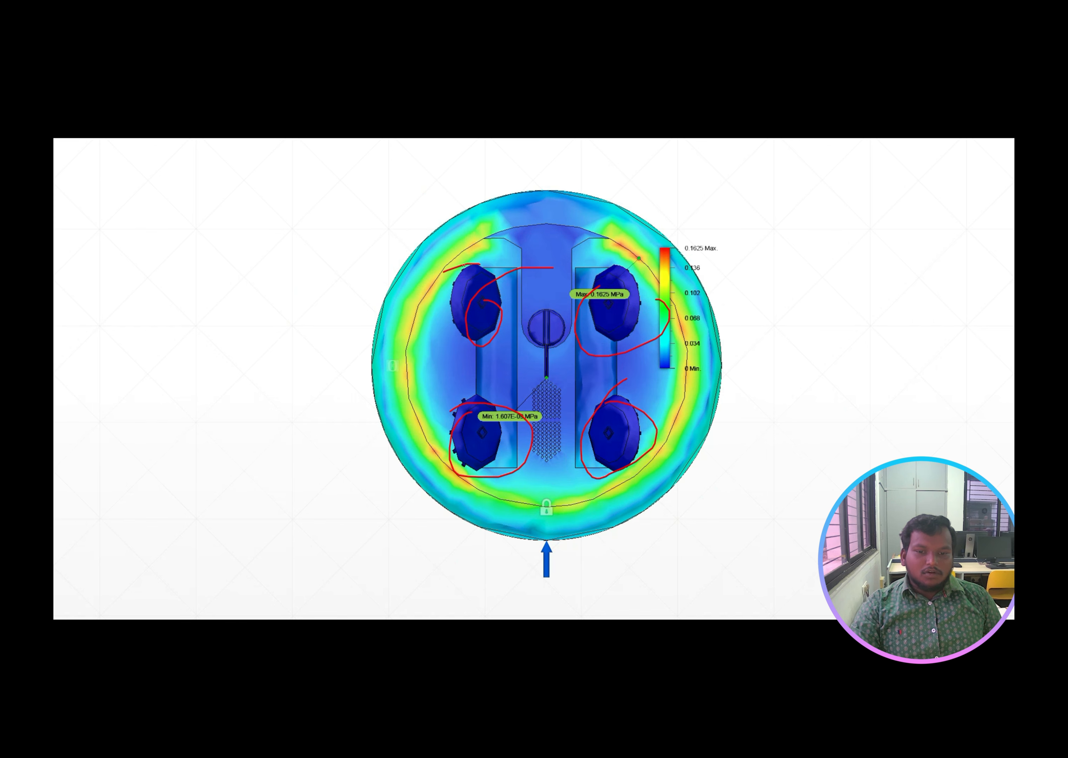
# Step: Circle the four stress-plot pads again, then clear all the red ink
pyautogui.moveTo(452, 272)
pyautogui.mouseDown()
pyautogui.moveTo(525, 339)
pyautogui.moveTo(494, 278)
pyautogui.mouseUp()
pyautogui.moveTo(582, 258)
pyautogui.mouseDown()
pyautogui.moveTo(596, 254)
pyautogui.moveTo(689, 301)
pyautogui.moveTo(594, 271)
pyautogui.mouseUp()
pyautogui.moveTo(589, 398)
pyautogui.mouseDown()
pyautogui.moveTo(604, 395)
pyautogui.moveTo(618, 423)
pyautogui.moveTo(596, 415)
pyautogui.mouseUp()
pyautogui.moveTo(474, 394)
pyautogui.mouseDown()
pyautogui.moveTo(423, 440)
pyautogui.moveTo(437, 415)
pyautogui.mouseUp()
pyautogui.press('e')
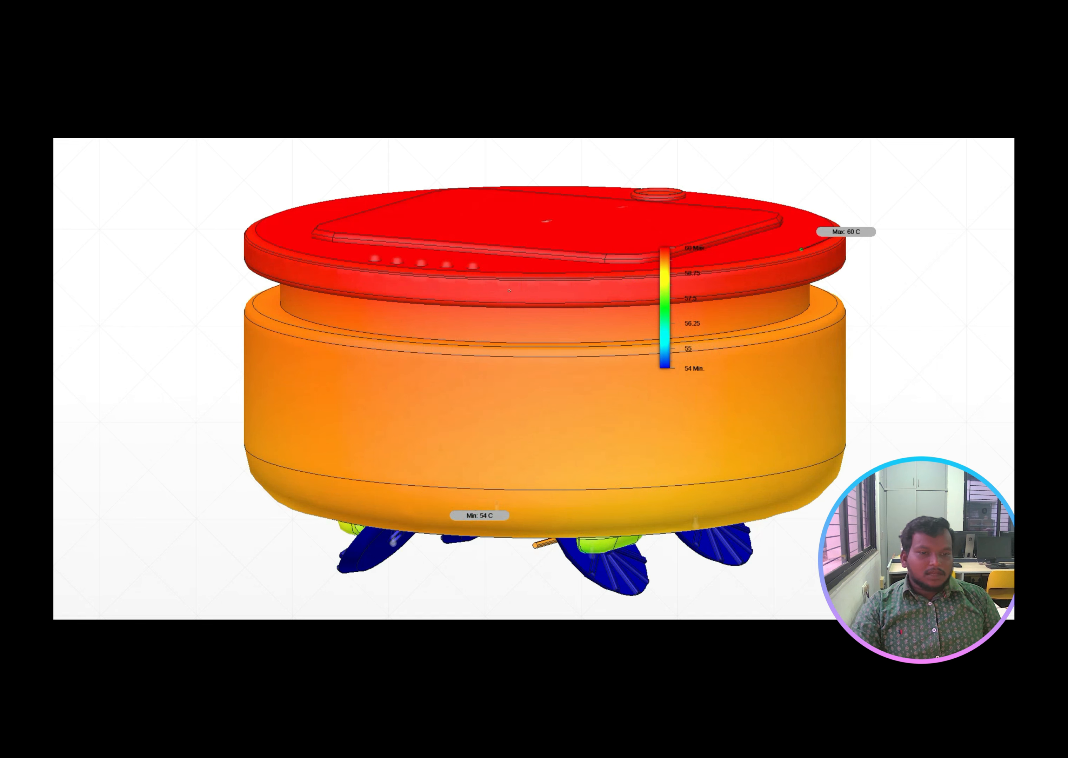
# Step: Mark the 60 C lid with arrows and circle the three 54 C blue brushes
pyautogui.moveTo(141, 245); pyautogui.dragTo(246, 231)
pyautogui.moveTo(293, 171)
pyautogui.mouseDown()
pyautogui.moveTo(309, 193)
pyautogui.moveTo(316, 182)
pyautogui.mouseUp()
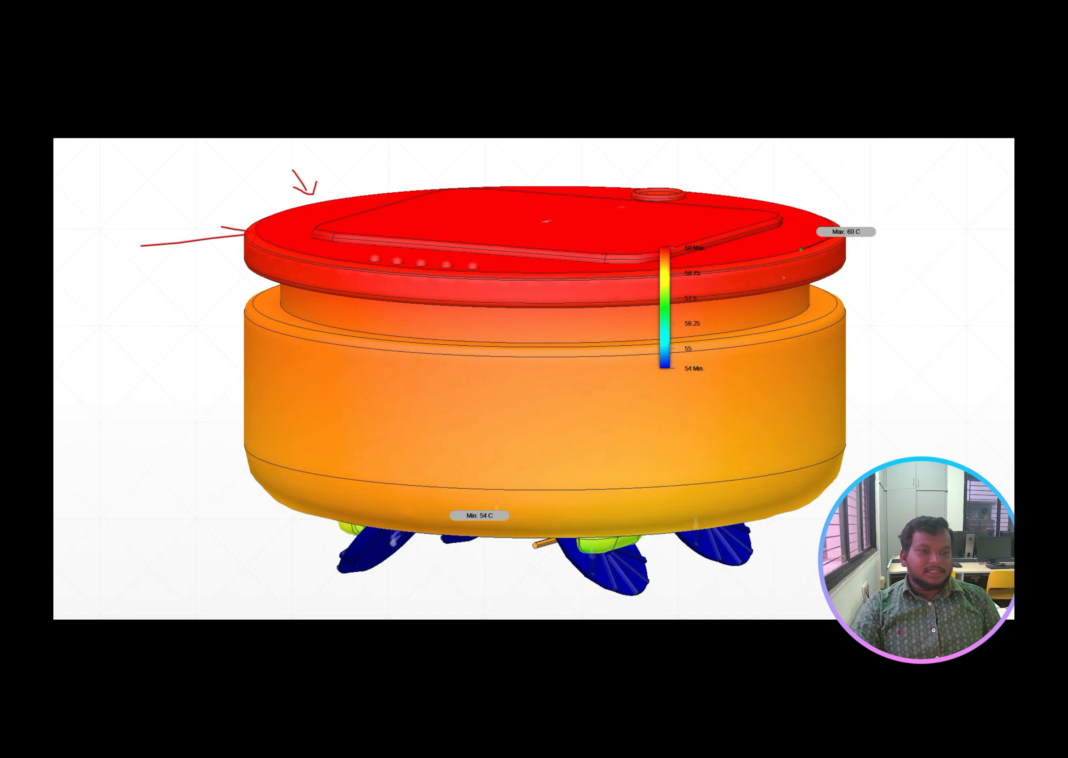
pyautogui.moveTo(734, 529)
pyautogui.mouseDown()
pyautogui.moveTo(691, 541)
pyautogui.moveTo(753, 542)
pyautogui.mouseUp()
pyautogui.moveTo(604, 565)
pyautogui.mouseDown()
pyautogui.moveTo(612, 589)
pyautogui.moveTo(612, 559)
pyautogui.mouseUp()
pyautogui.moveTo(340, 542)
pyautogui.mouseDown()
pyautogui.moveTo(344, 570)
pyautogui.moveTo(338, 551)
pyautogui.mouseUp()
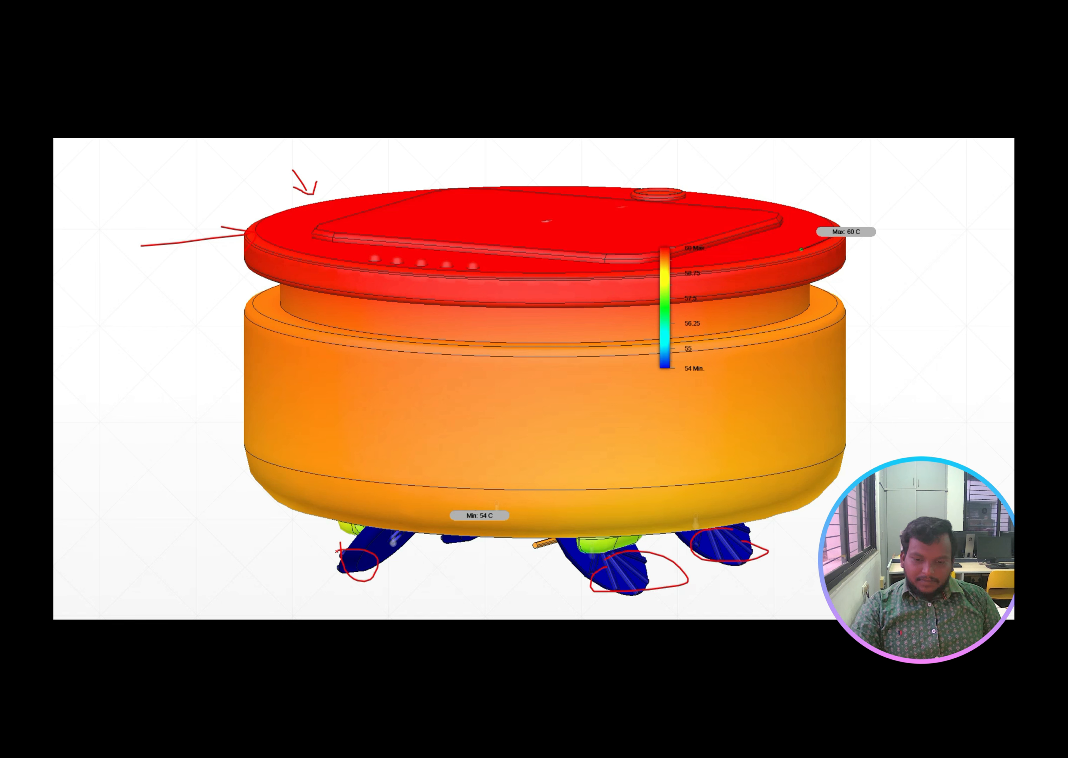
pyautogui.moveTo(195, 264); pyautogui.dragTo(245, 258)
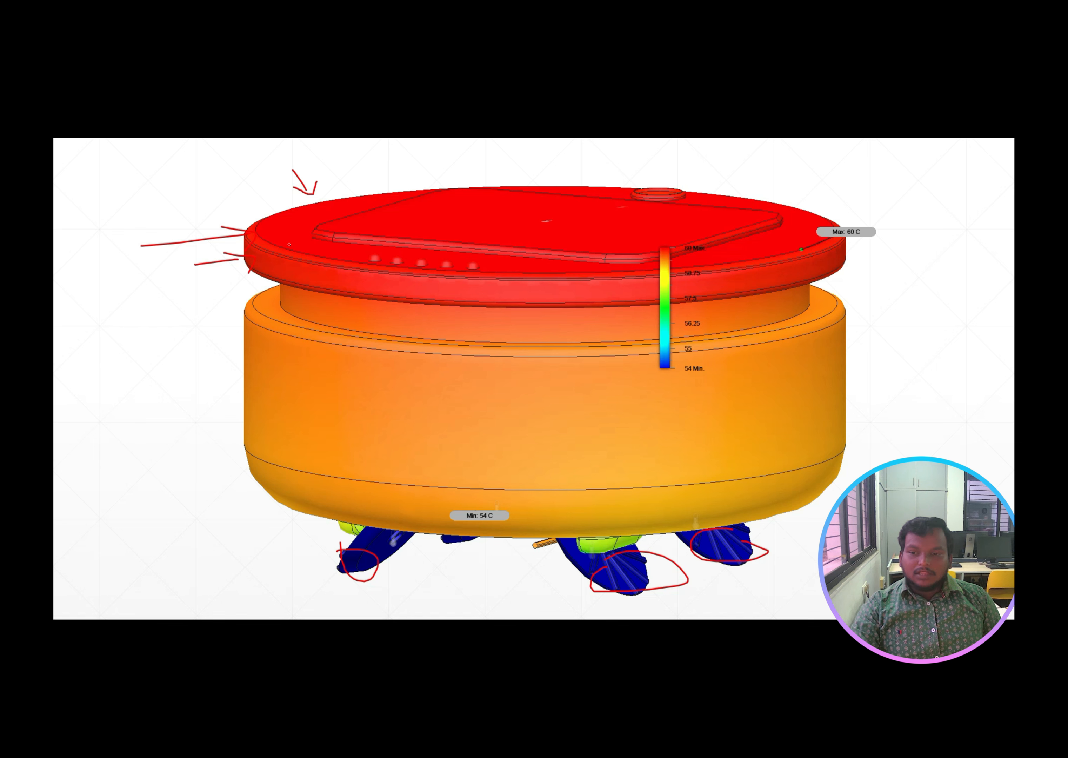
pyautogui.moveTo(304, 546); pyautogui.dragTo(352, 544)
pyautogui.moveTo(340, 549); pyautogui.dragTo(352, 545)
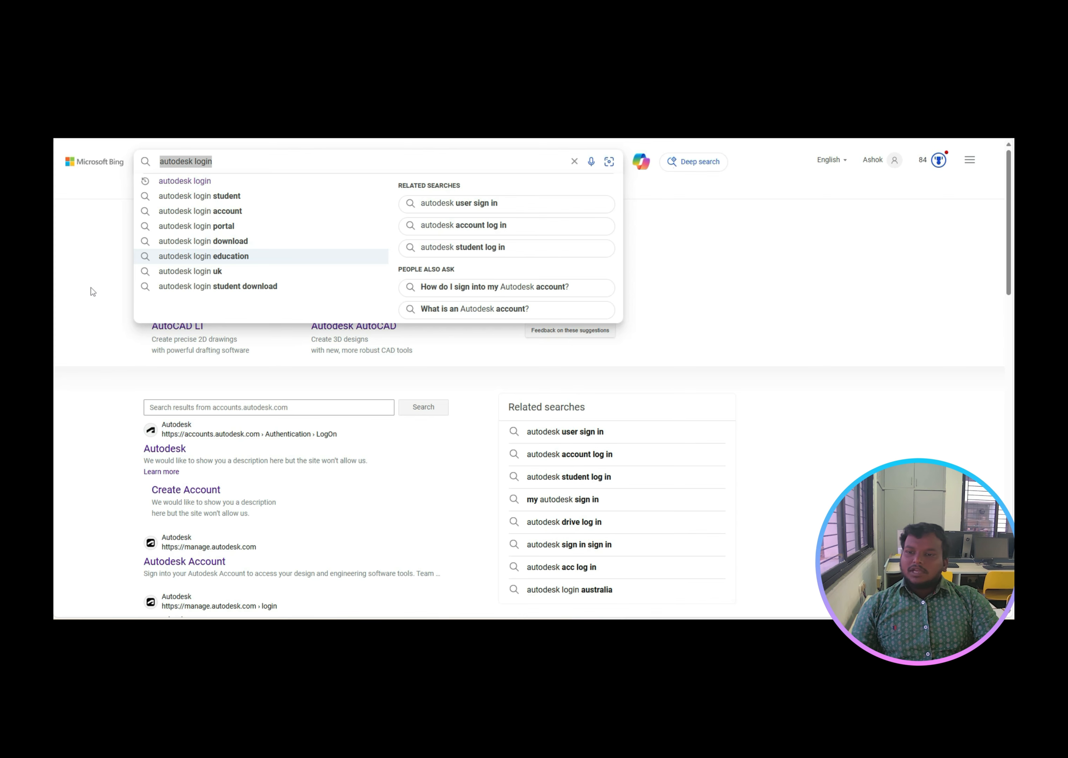
# Step: Resubmit the 'autodesk login' query and open the sponsored AutoCAD LT ad
pyautogui.click(93, 290)
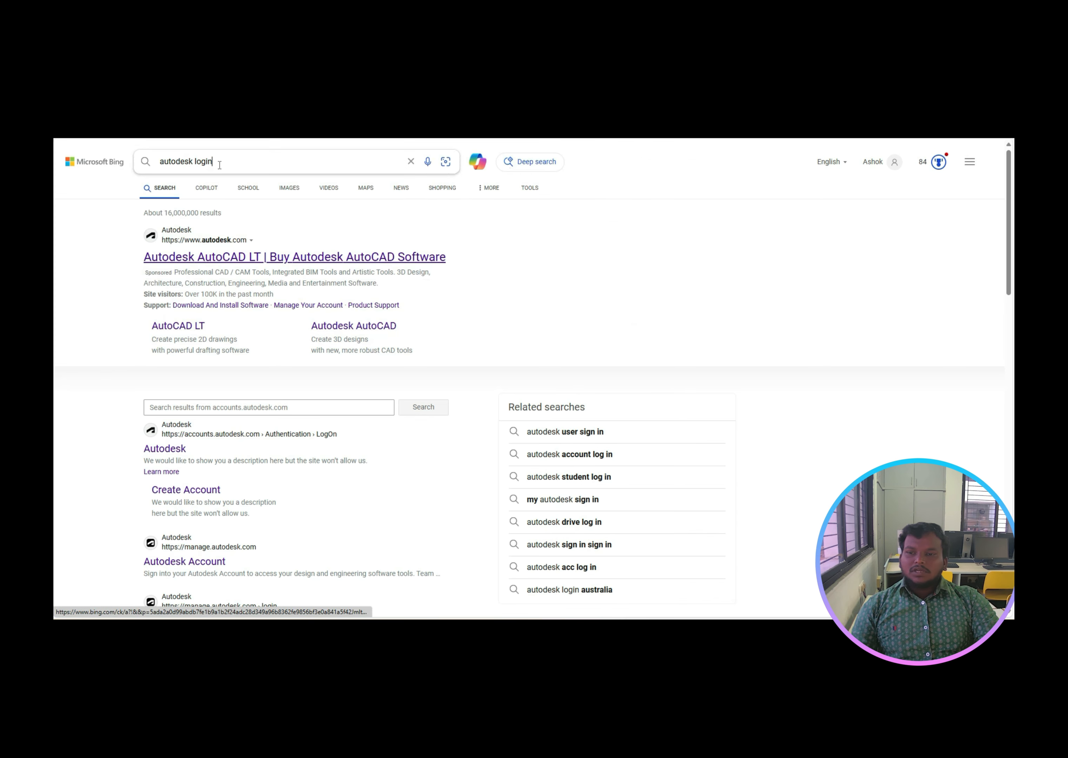
pyautogui.click(219, 164)
pyautogui.moveTo(218, 163); pyautogui.dragTo(150, 168)
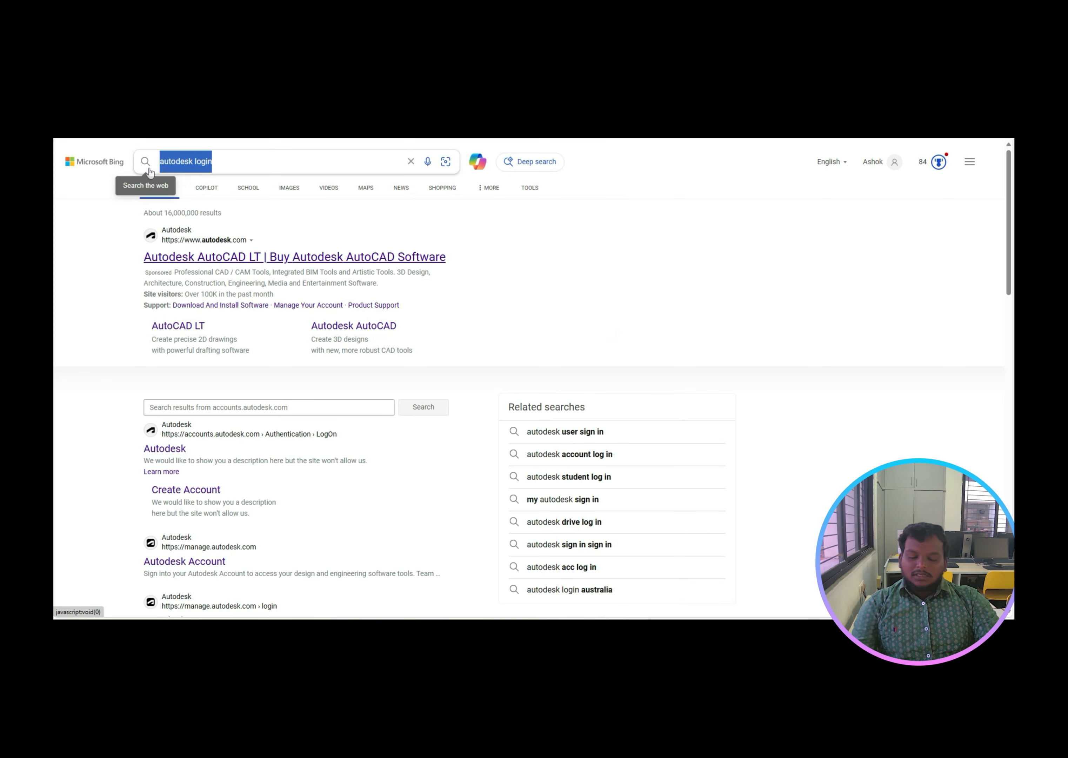
pyautogui.click(147, 172)
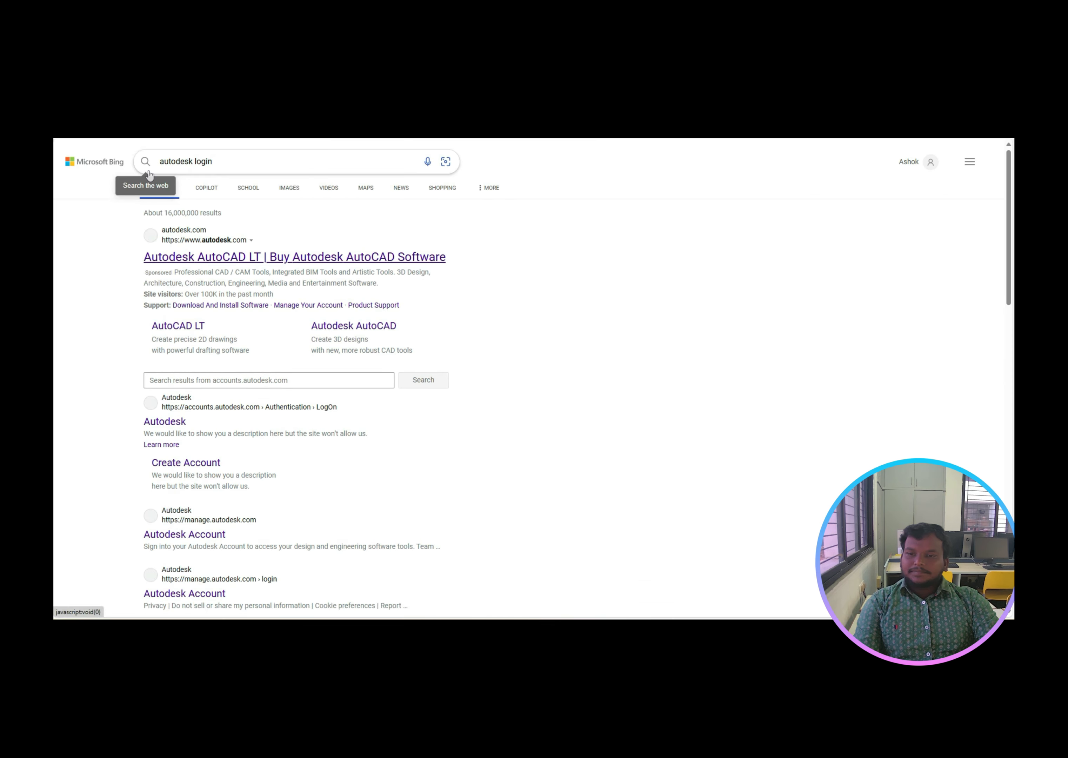
pyautogui.click(214, 261)
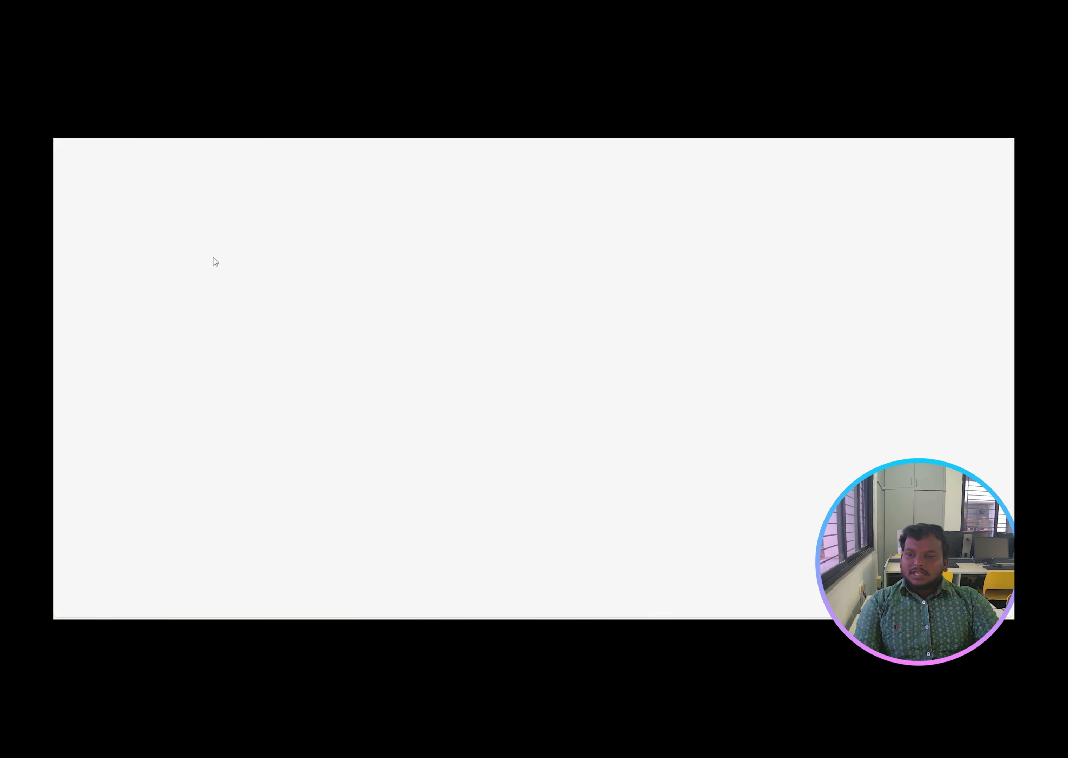
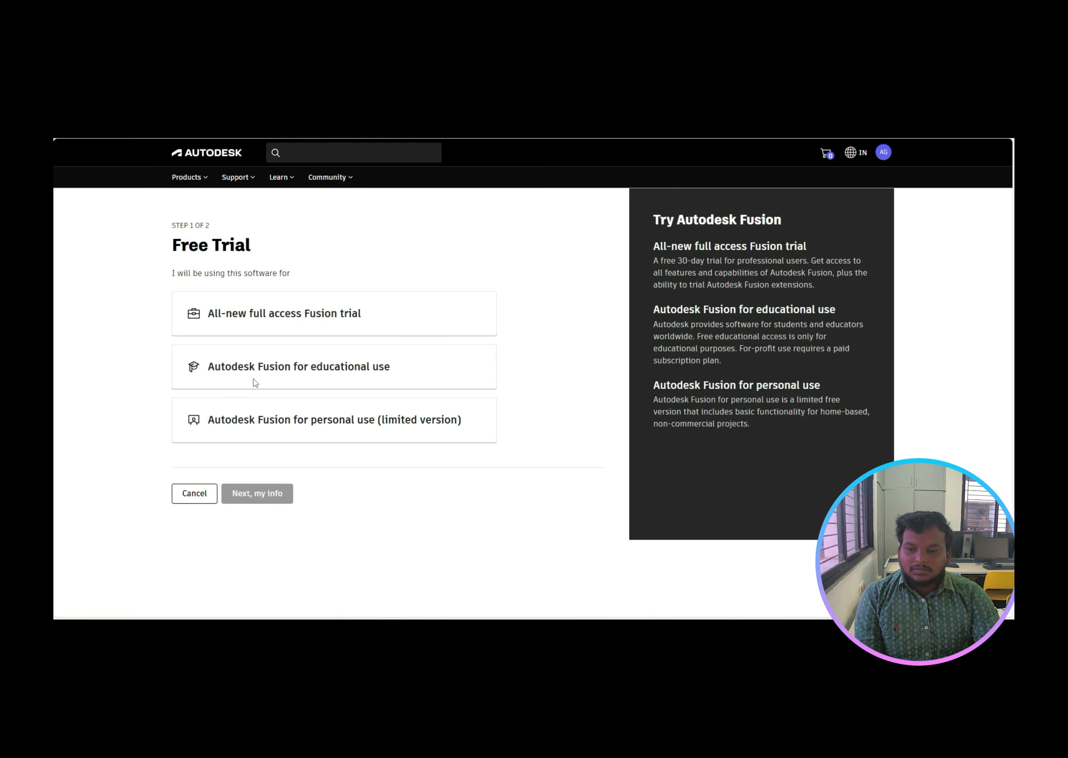
# Step: Choose Fusion for educational use and go to the Educational Community products catalog
pyautogui.click(325, 372)
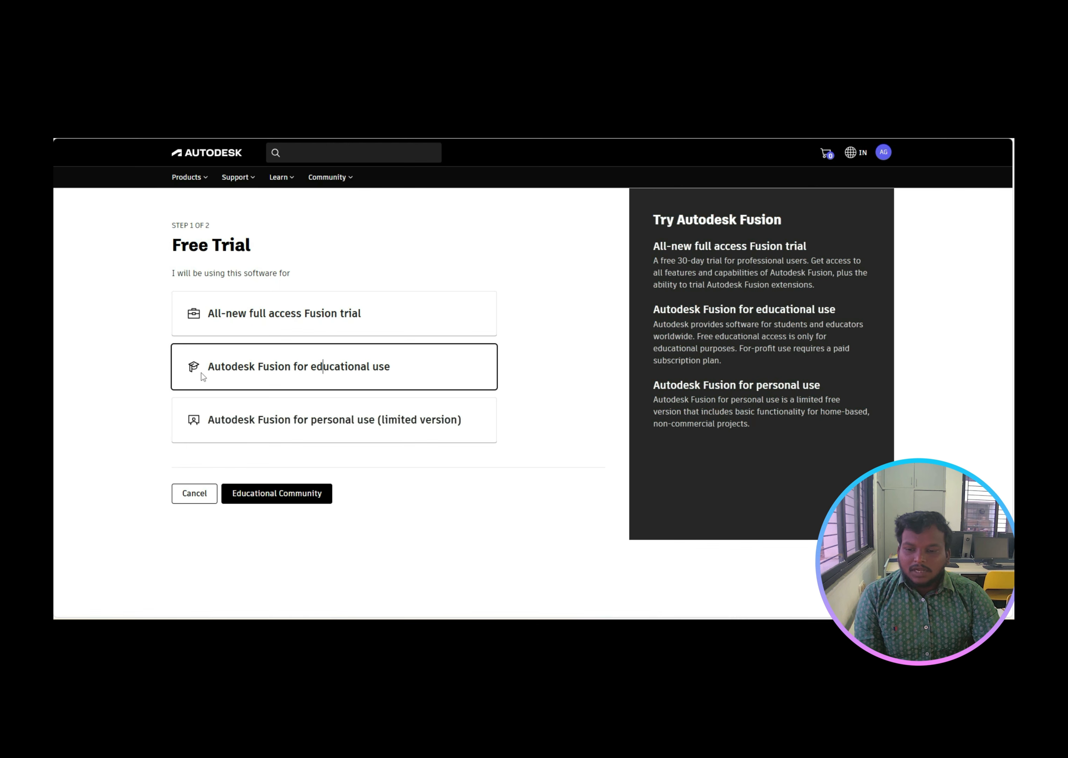
pyautogui.click(263, 506)
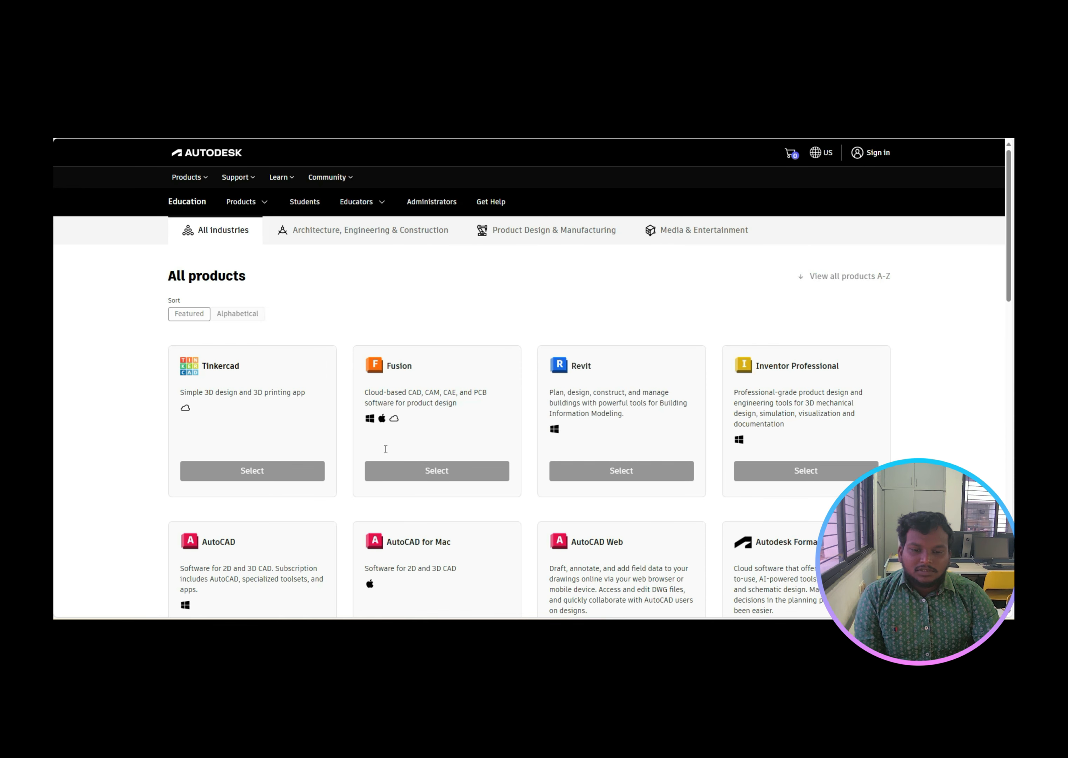
# Step: Open Fusion's page and start the full-access 30-day free trial to reach the Your info form
pyautogui.click(371, 372)
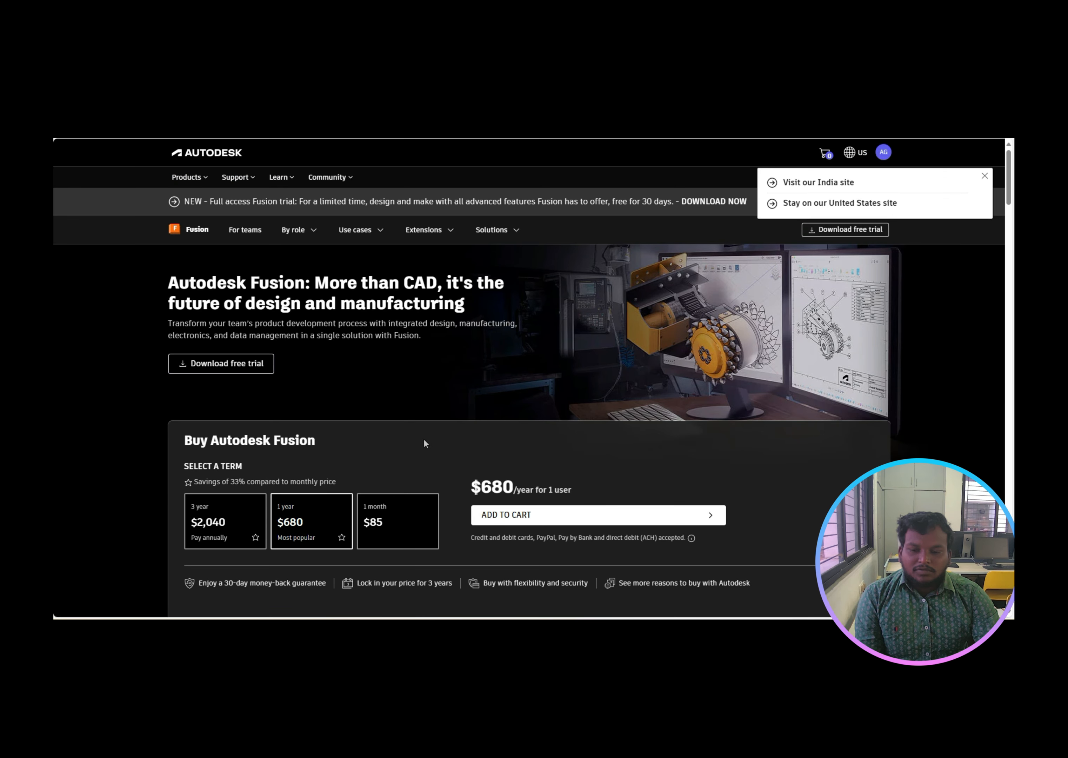
pyautogui.scroll(-4, 424, 441)
pyautogui.scroll(3, 362, 405)
pyautogui.click(252, 318)
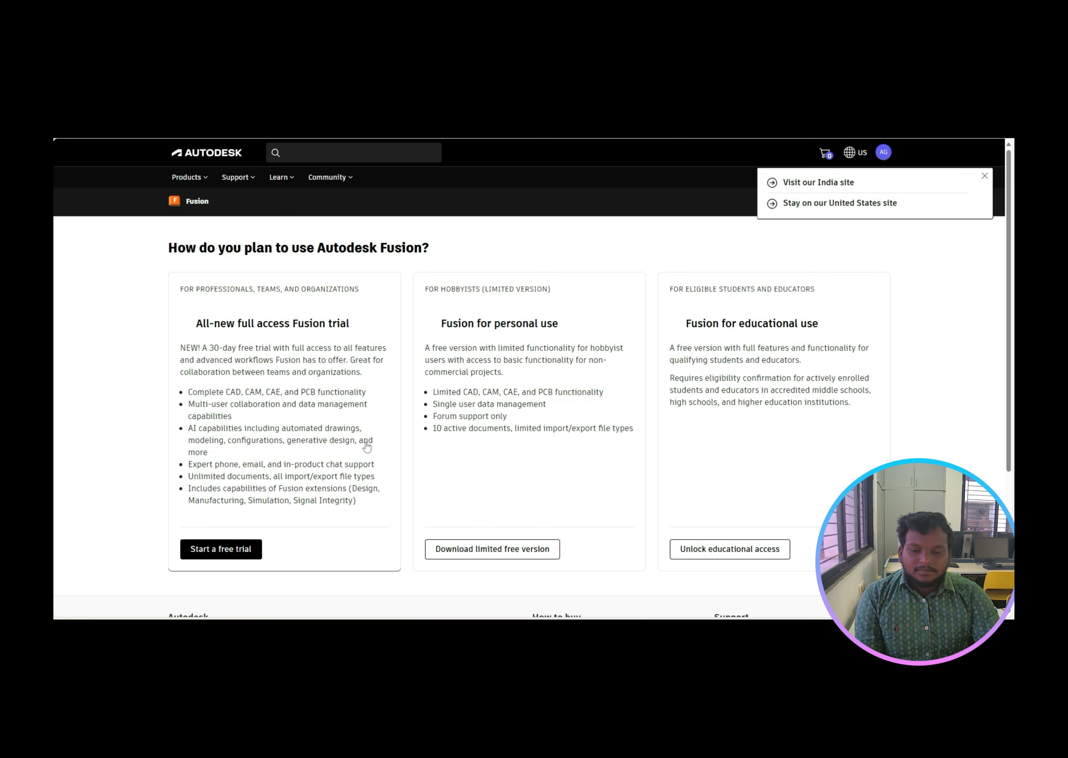
pyautogui.click(250, 551)
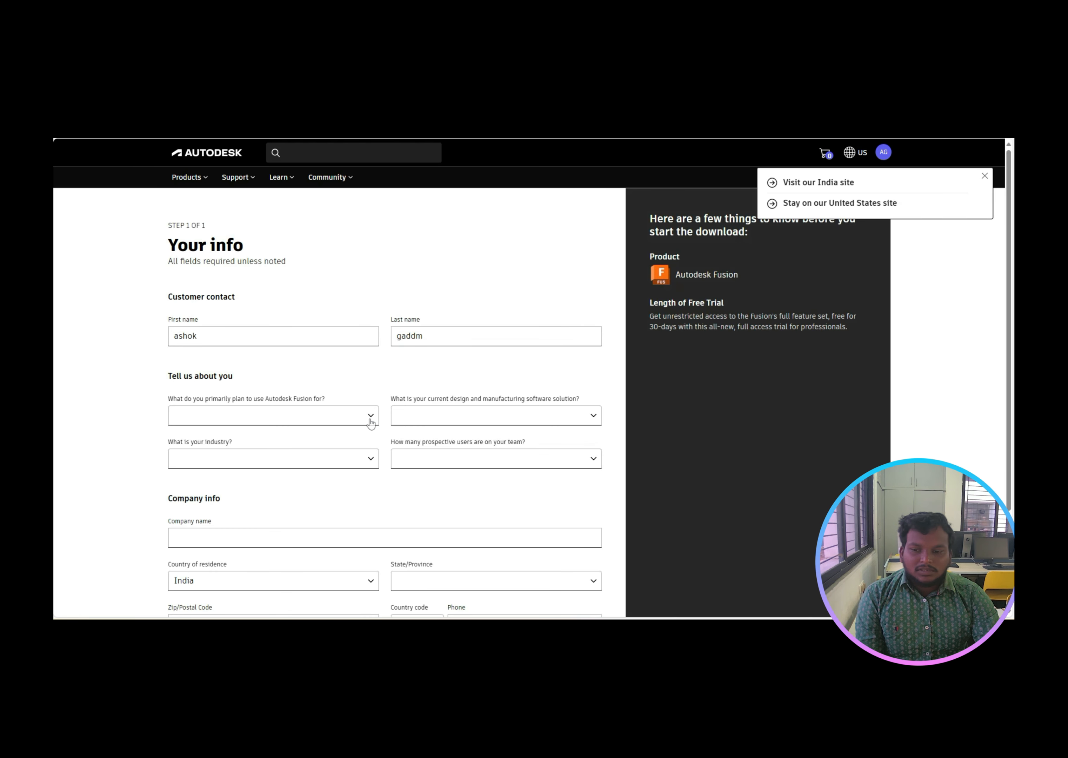
# Step: Set the planned Fusion use to Mechanical Engineering, replacing the initial 3D Modeling pick
pyautogui.scroll(-1, 372, 426)
pyautogui.scroll(-2, 372, 429)
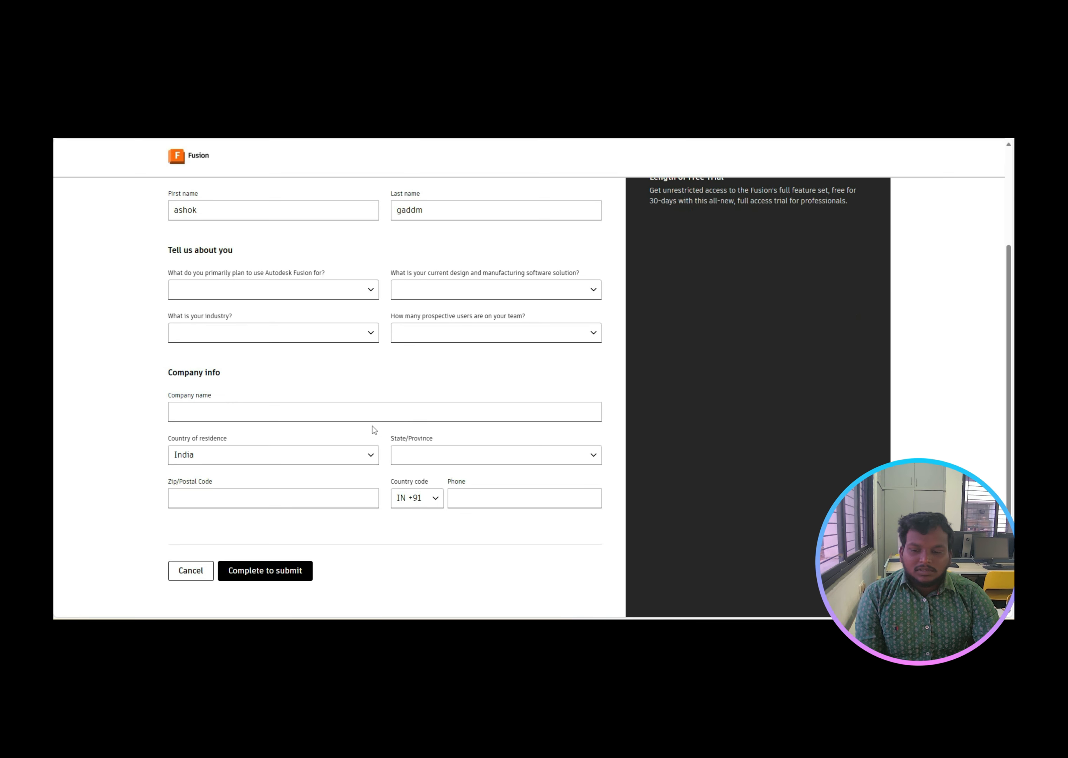
pyautogui.click(286, 571)
pyautogui.scroll(1, 263, 441)
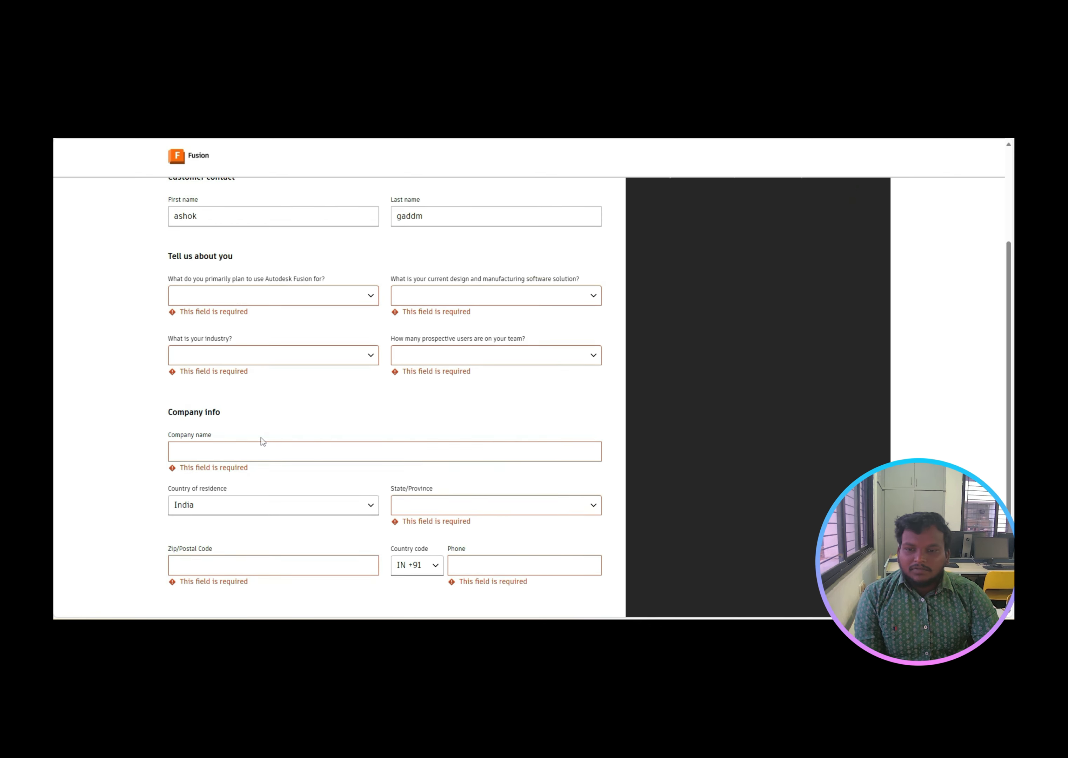
pyautogui.click(237, 323)
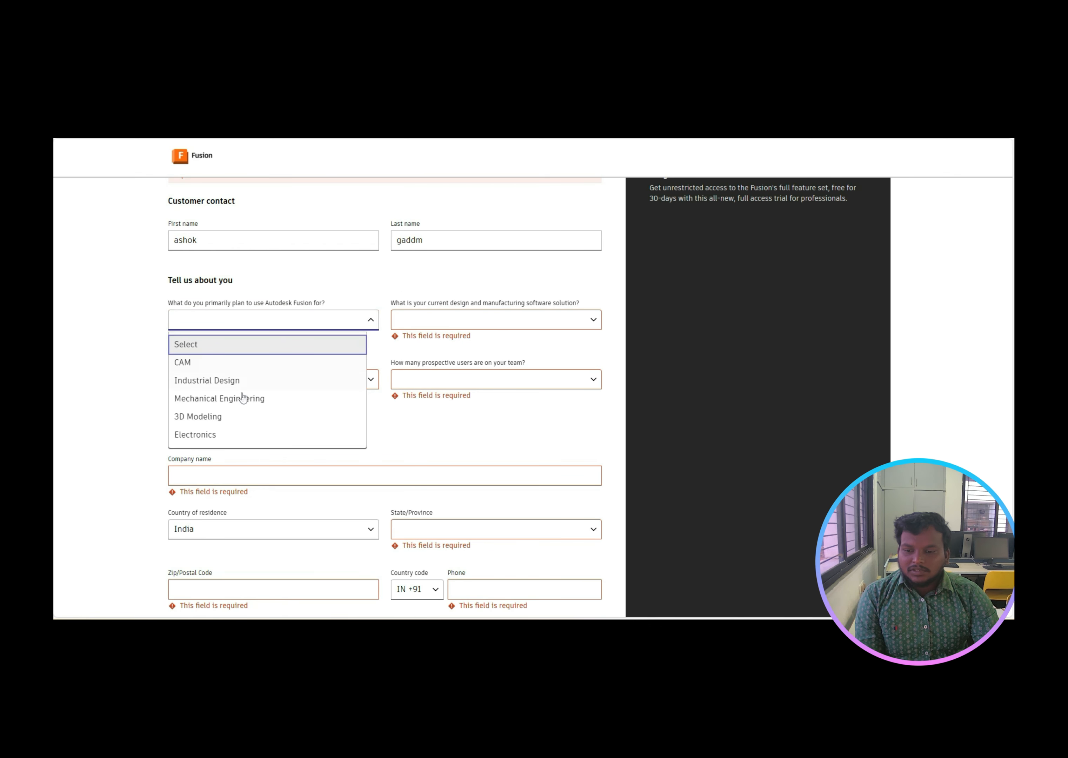
pyautogui.click(237, 417)
pyautogui.click(194, 326)
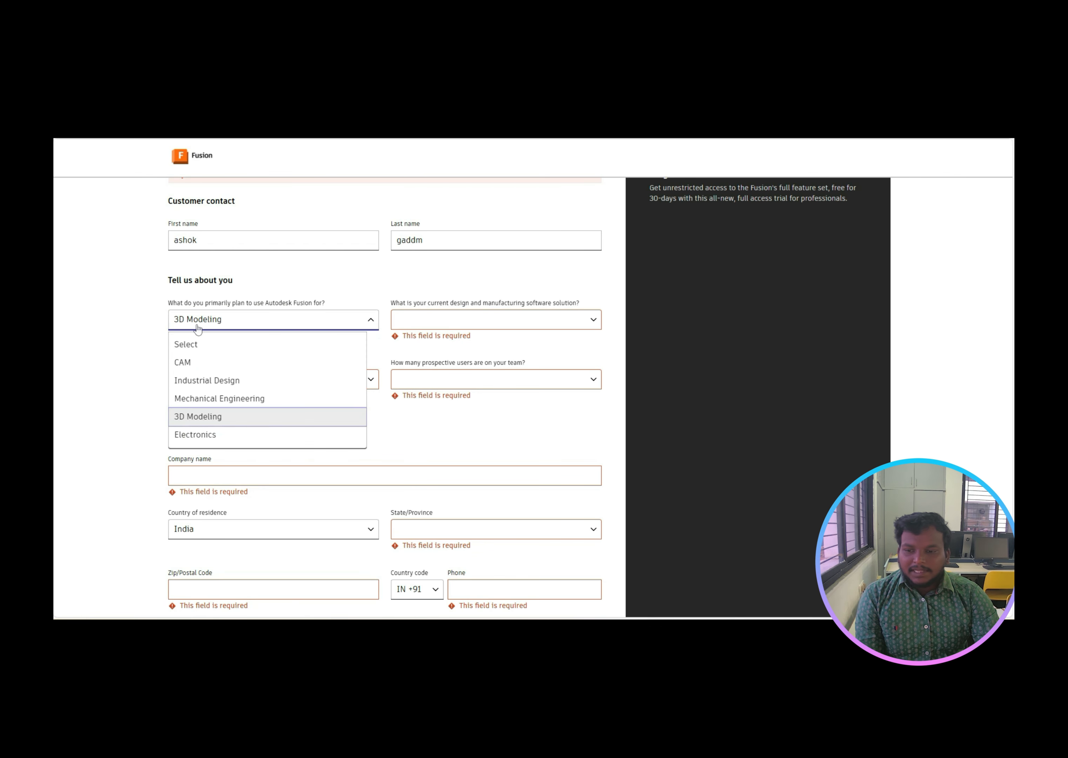
pyautogui.click(217, 400)
# Step: Set current software to Autodesk AutoCAD, industry to Education and prospective users to 1
pyautogui.click(421, 332)
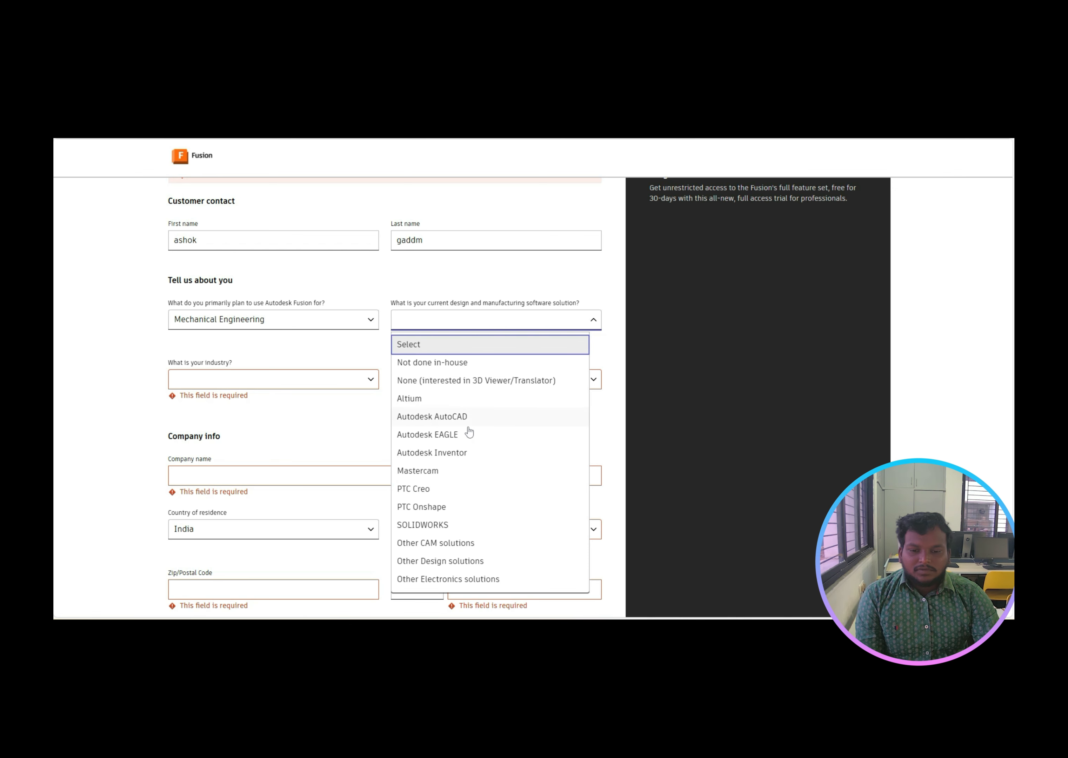
pyautogui.click(465, 418)
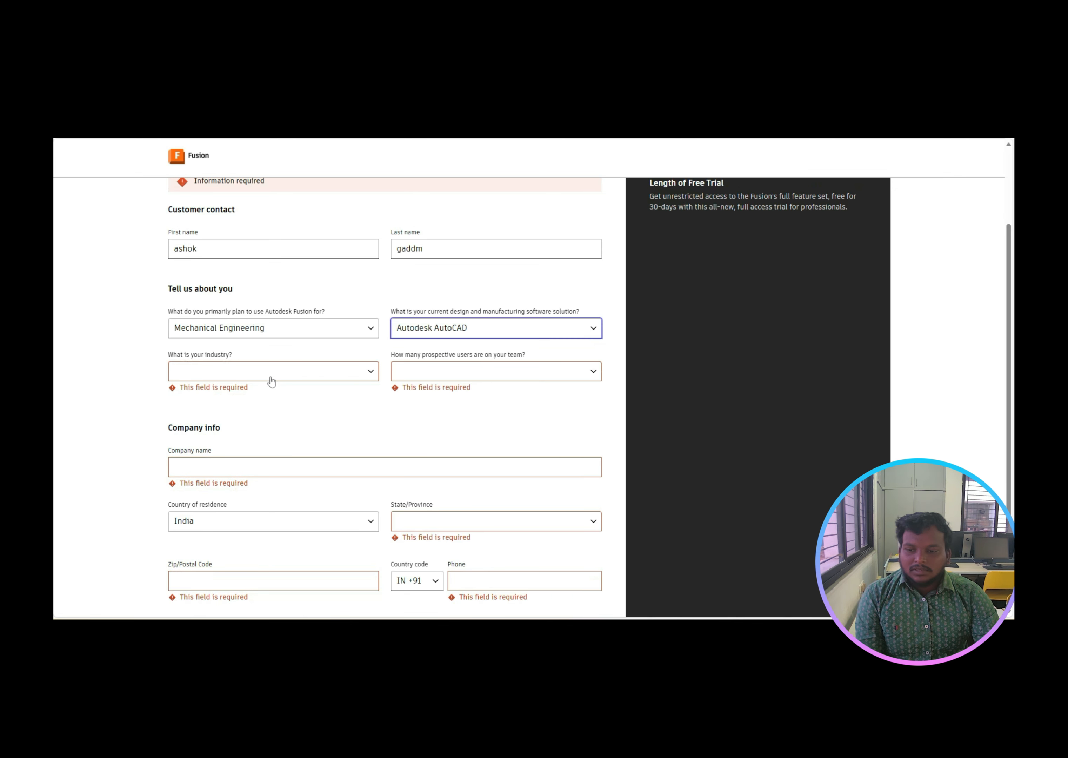
pyautogui.click(271, 376)
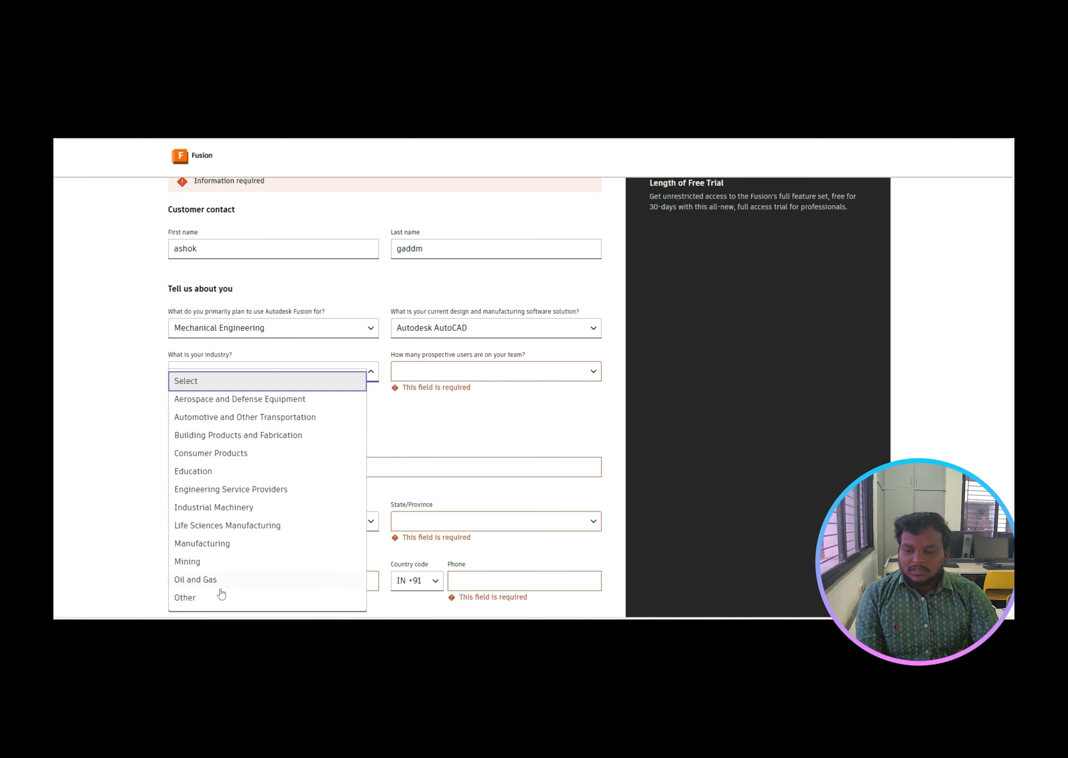
pyautogui.click(220, 473)
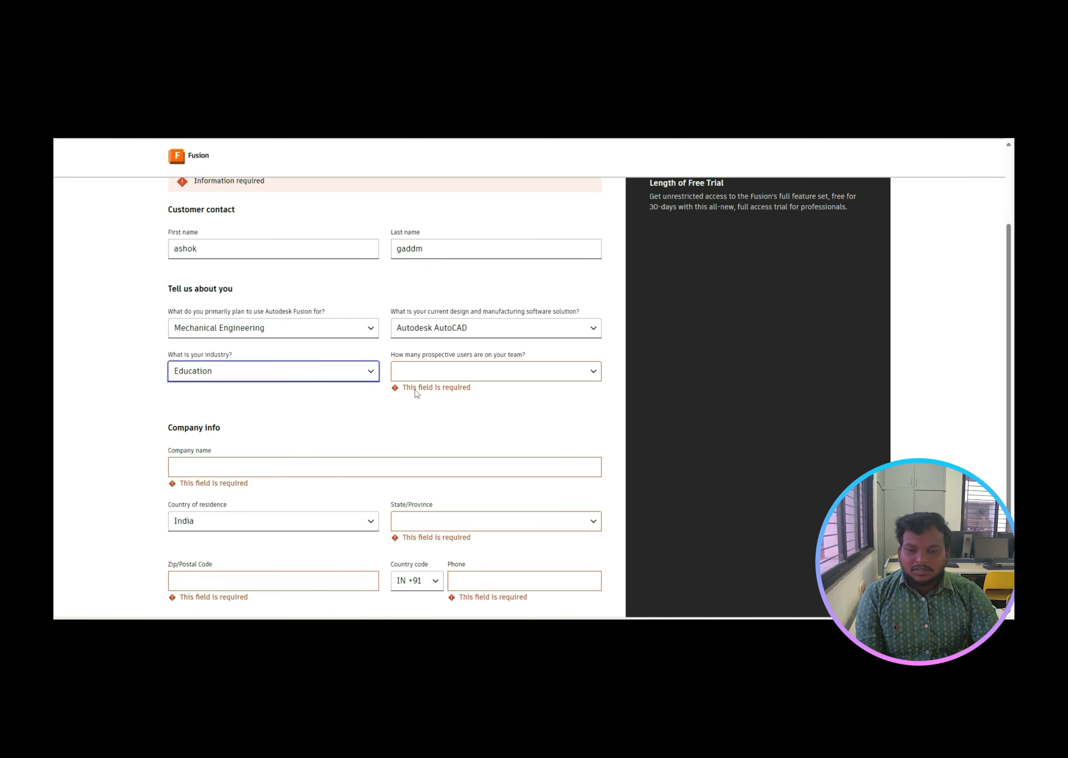
pyautogui.click(445, 375)
pyautogui.click(438, 416)
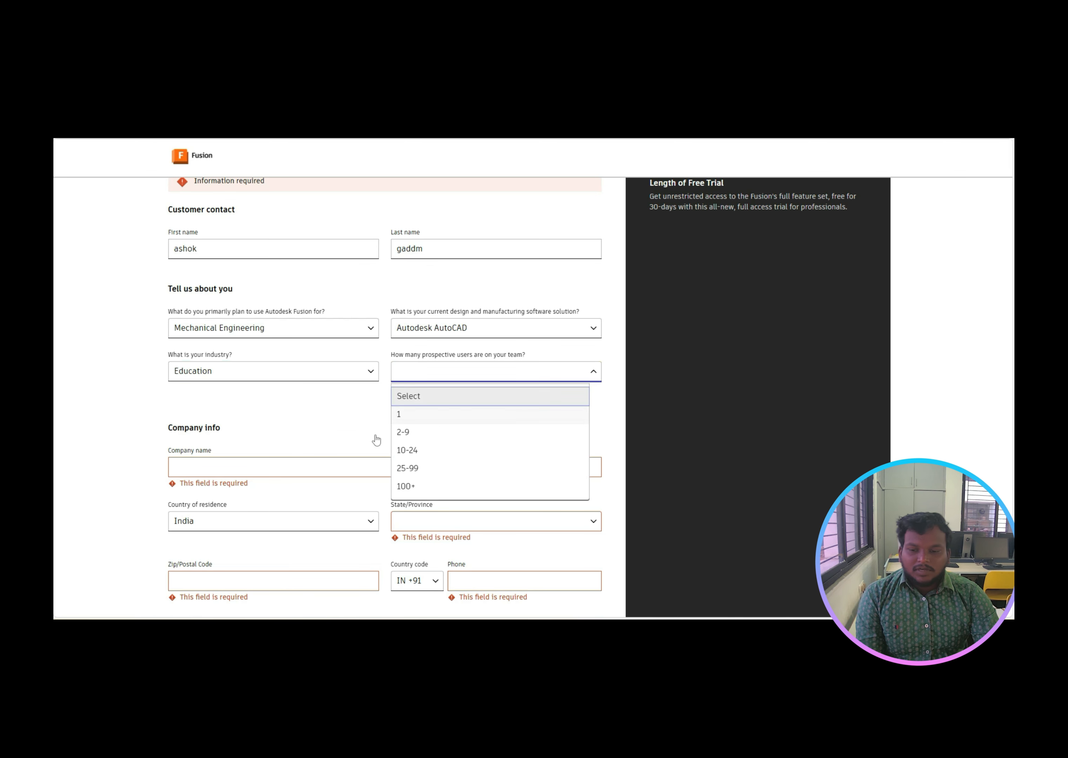
# Step: Enter 'sr university' as the company name
pyautogui.click(285, 467)
pyautogui.write('sr')
pyautogui.press('Escape')
pyautogui.press('Tab')
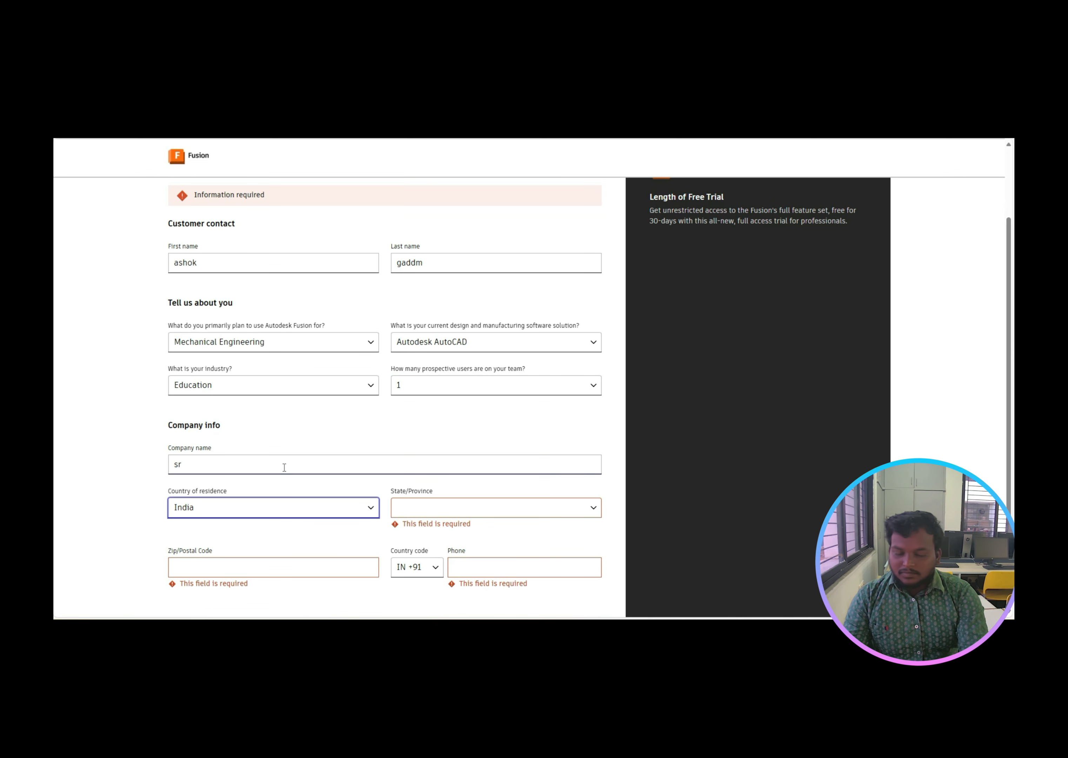
pyautogui.click(271, 461)
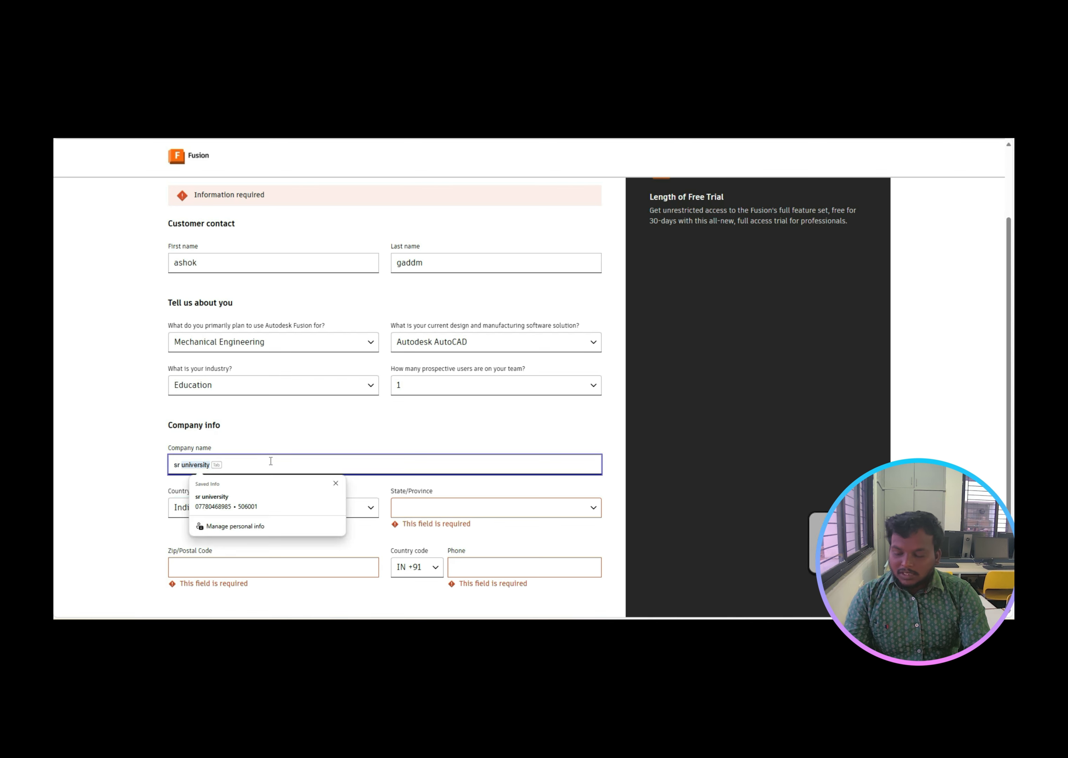
pyautogui.press('Tab')
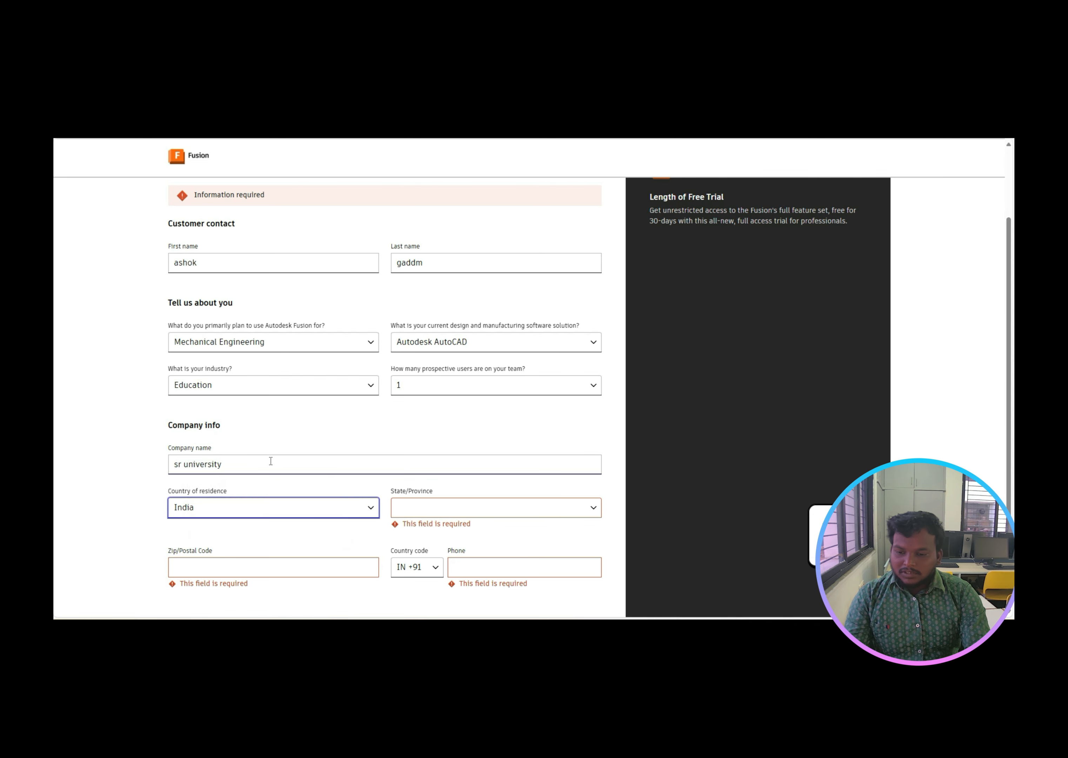
# Step: Select Andhra Pradesh as the state and fill in the postal code and phone number
pyautogui.click(445, 509)
pyautogui.scroll(-1, 440, 514)
pyautogui.scroll(-4, 440, 514)
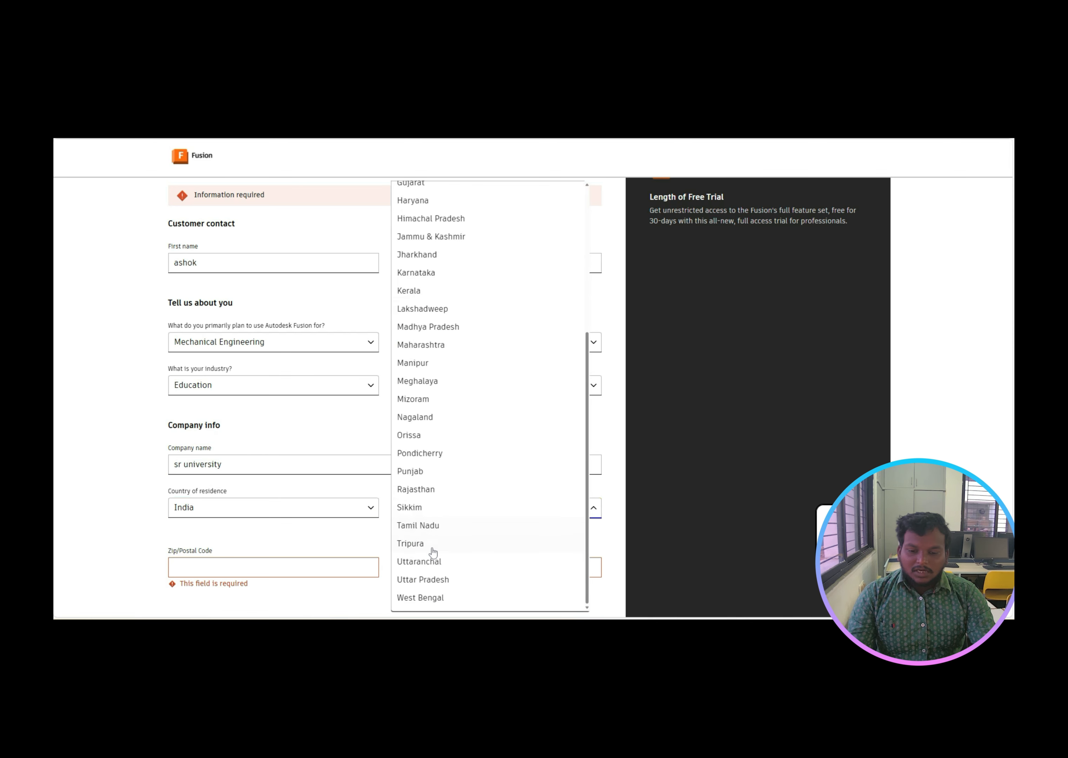
pyautogui.scroll(5, 428, 567)
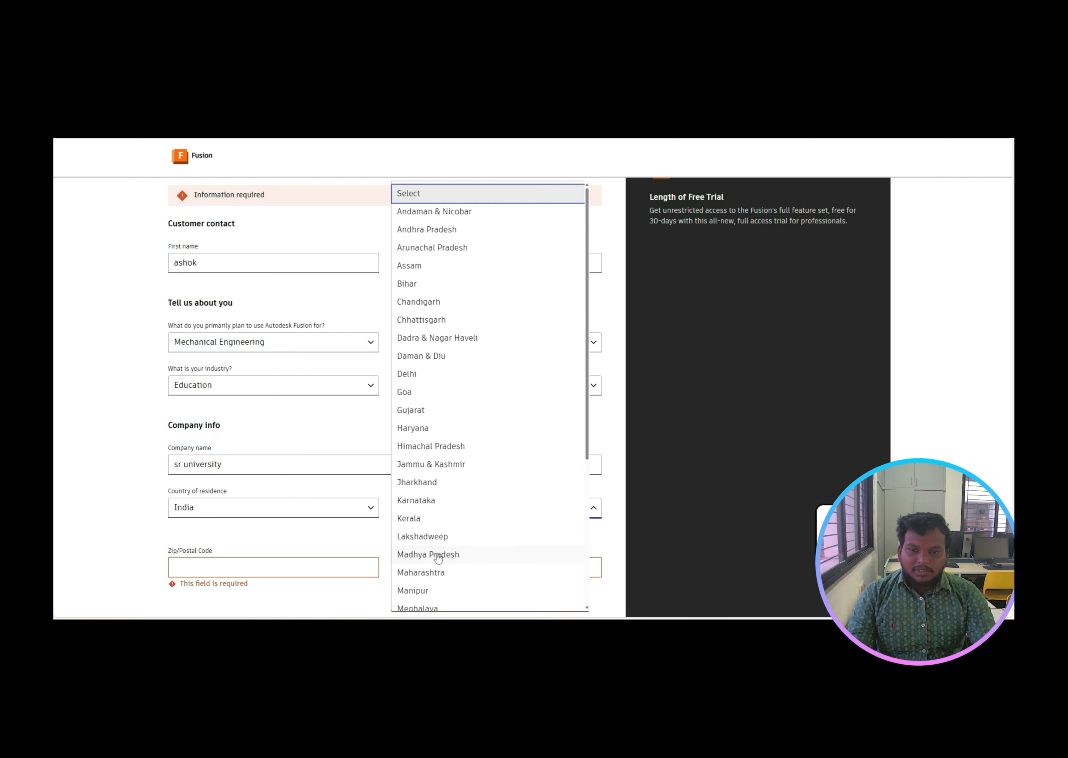
pyautogui.click(460, 233)
pyautogui.scroll(-2, 385, 471)
pyautogui.click(238, 466)
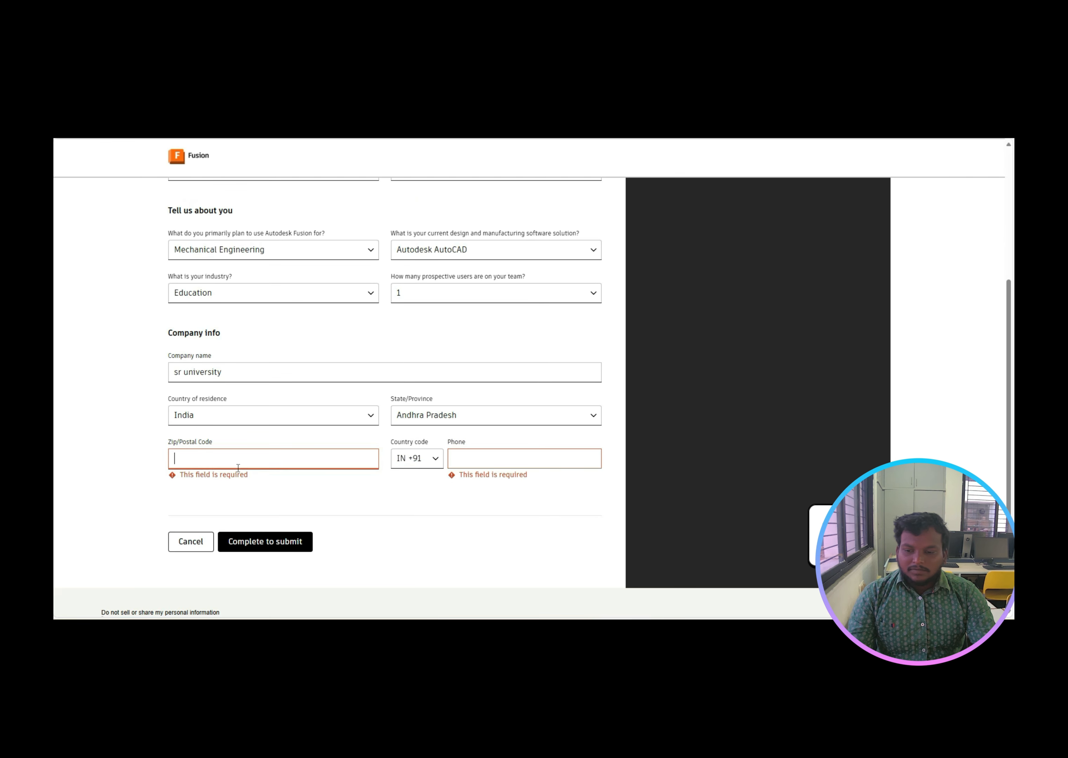
pyautogui.write('506371')
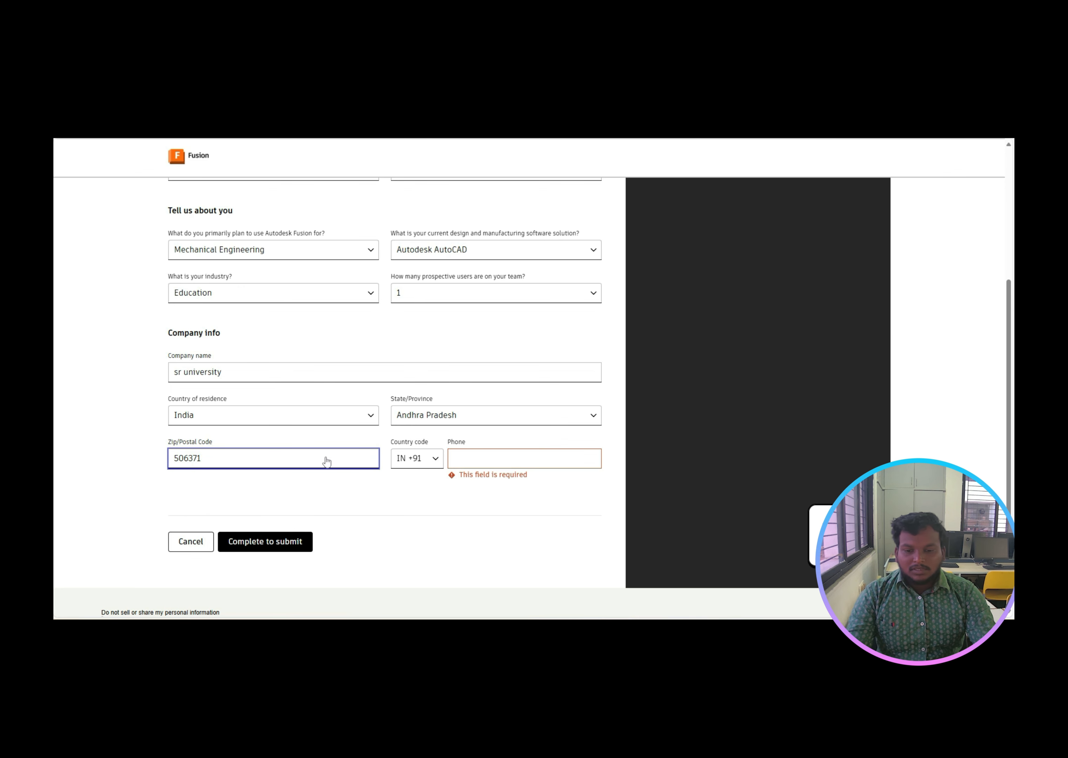
pyautogui.click(467, 455)
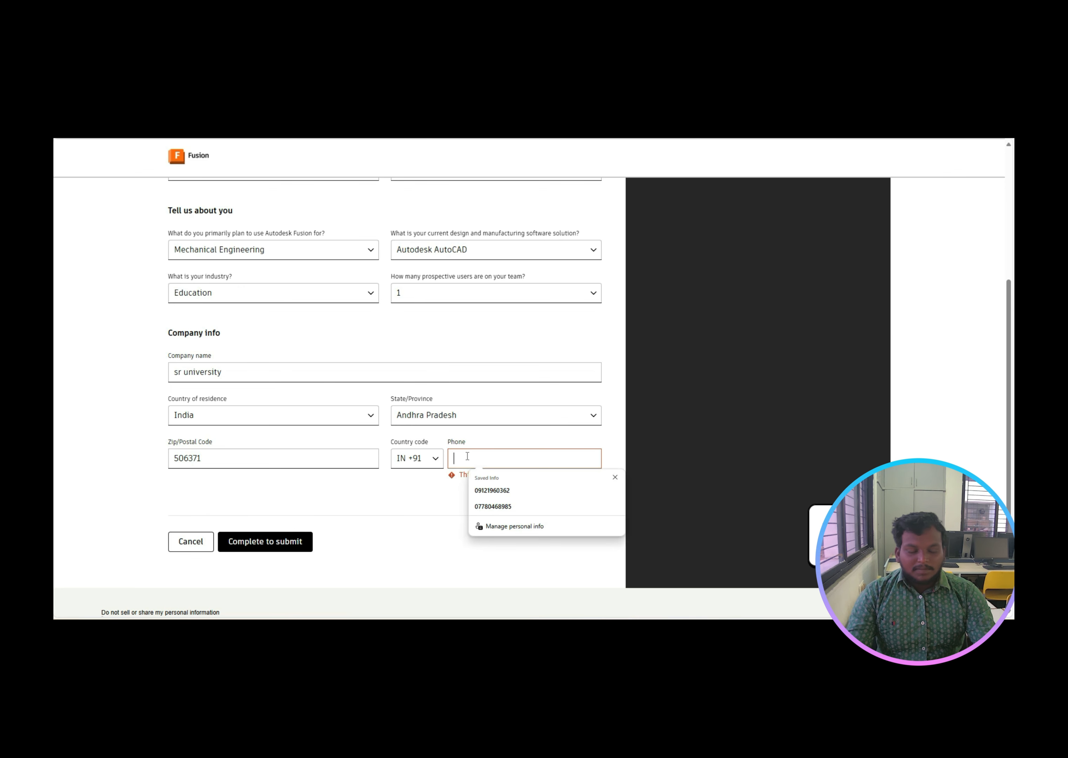
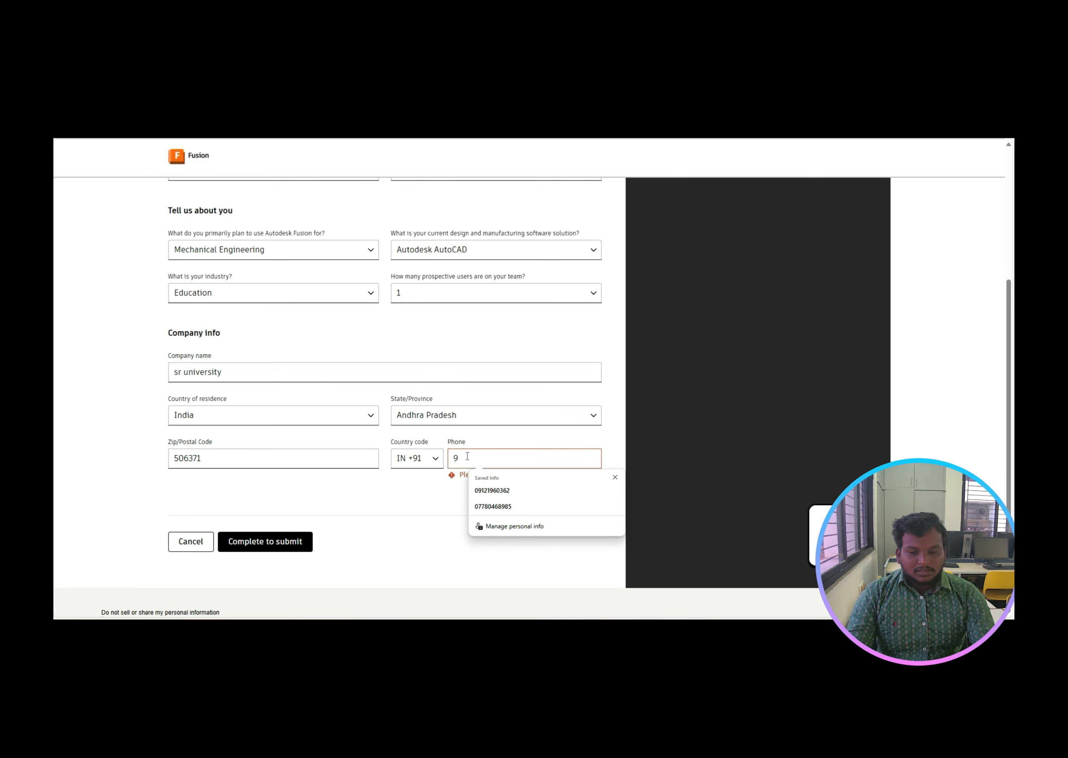
# Step: Submit the trial form and download the Fusion Client Downloader installer
pyautogui.click(248, 533)
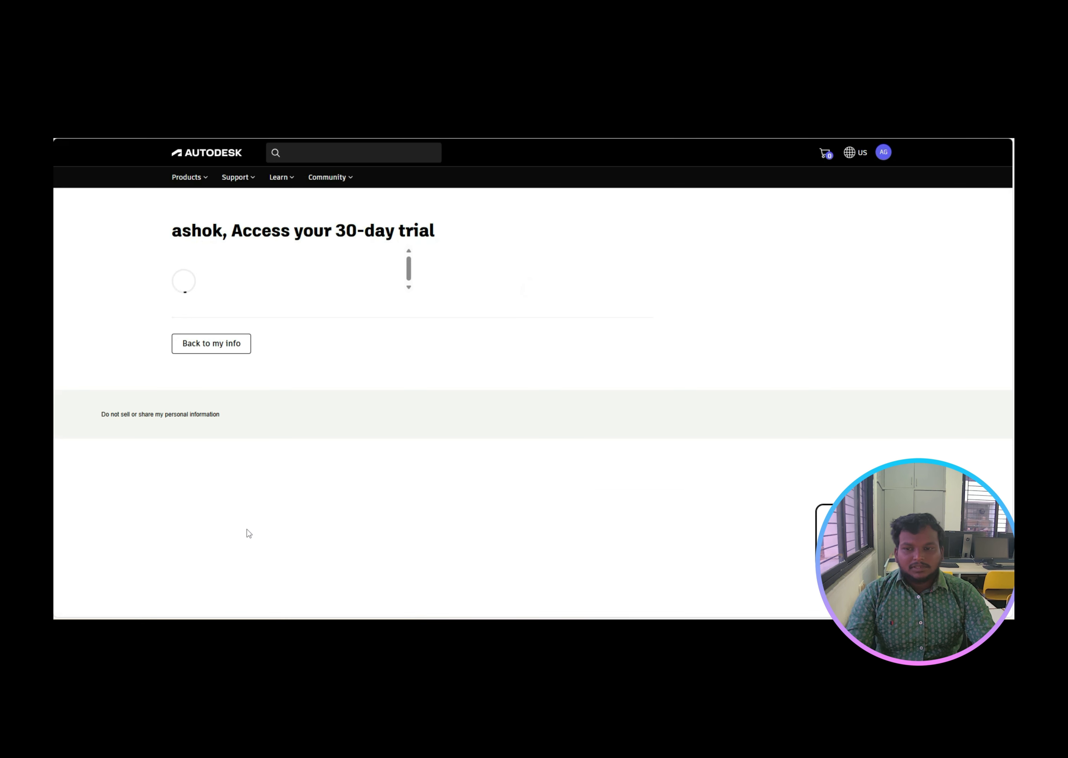
pyautogui.click(240, 281)
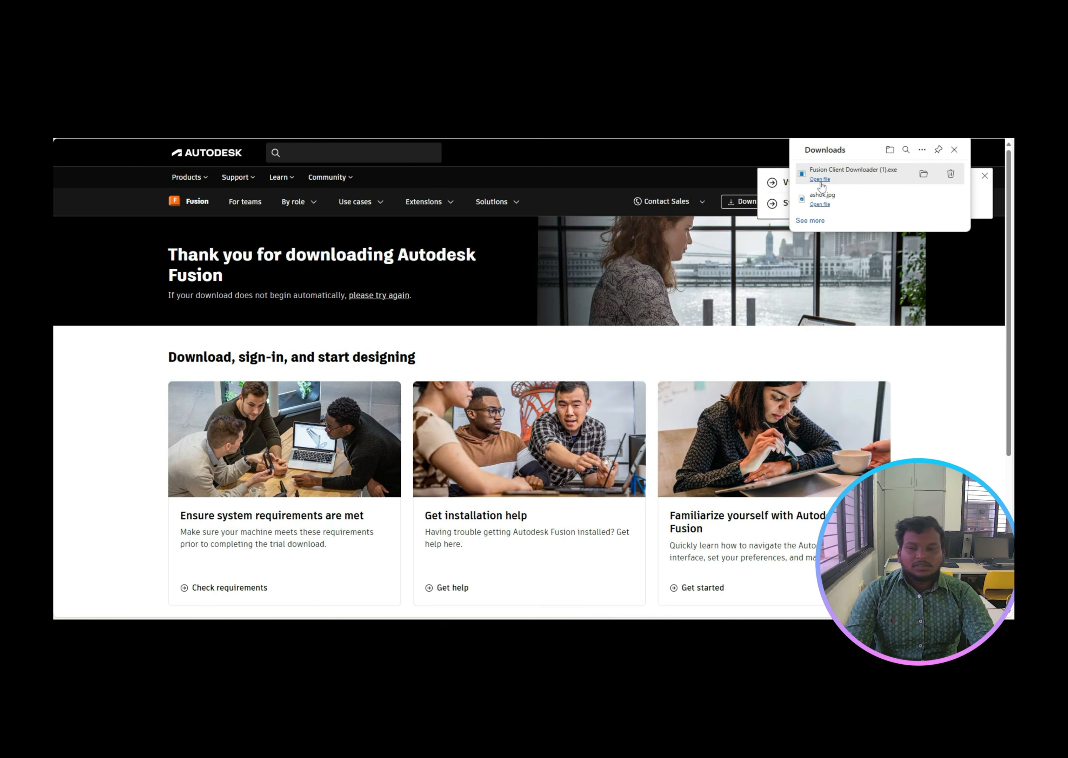
# Step: Run the downloaded Fusion Client Downloader and dismiss the multiple-installers warning
pyautogui.click(820, 182)
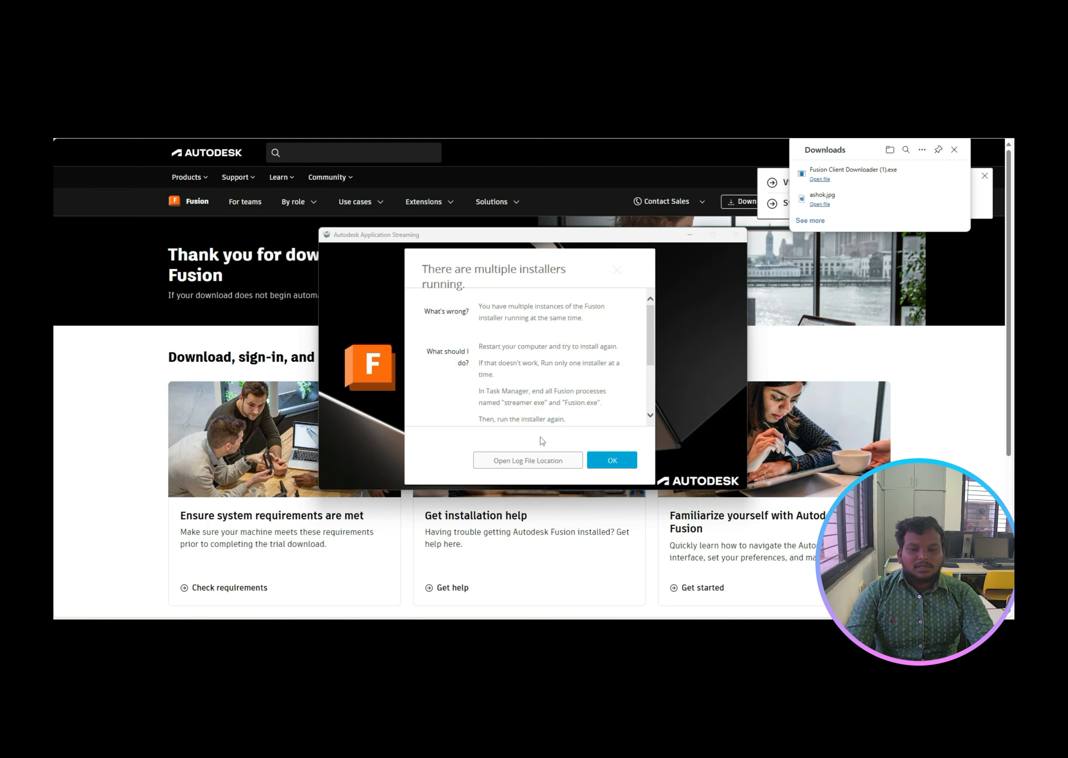
pyautogui.click(599, 461)
pyautogui.click(601, 462)
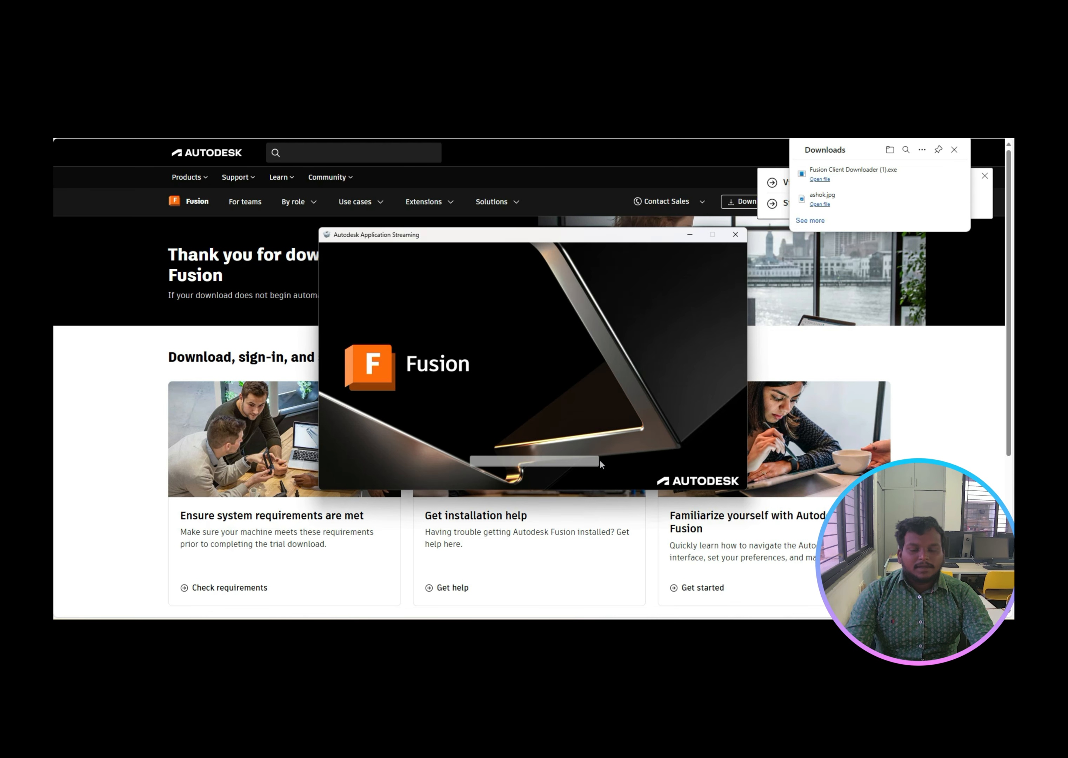